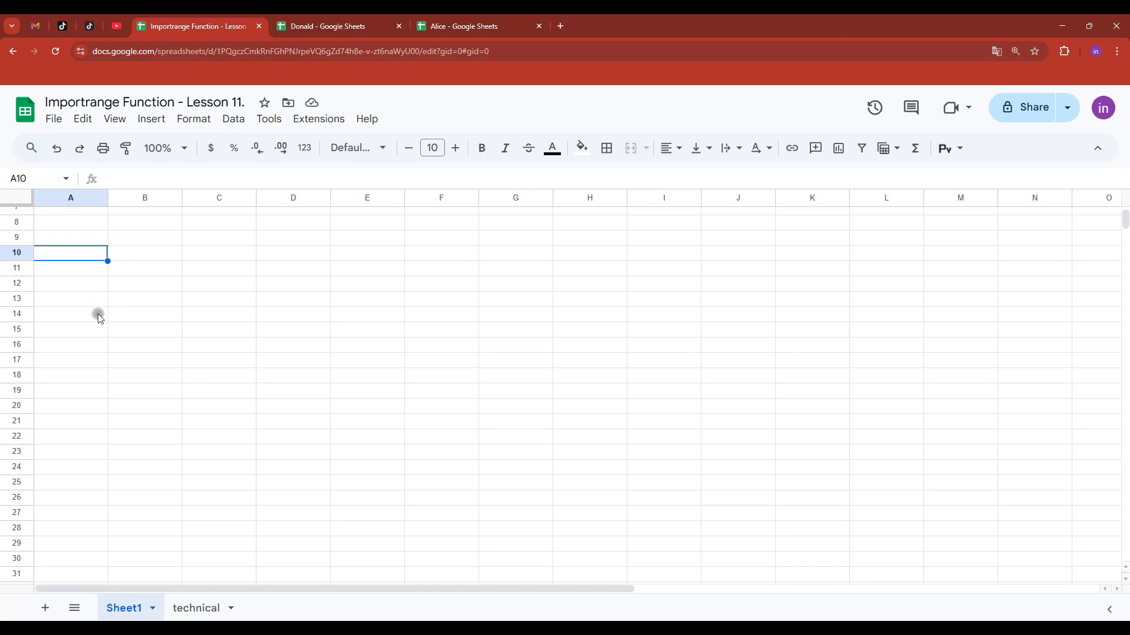
- Compare Donald's sales data in the other spreadsheet with the lesson sheet
scroll(97, 315, up, 3)
drag(71, 198, 288, 198)
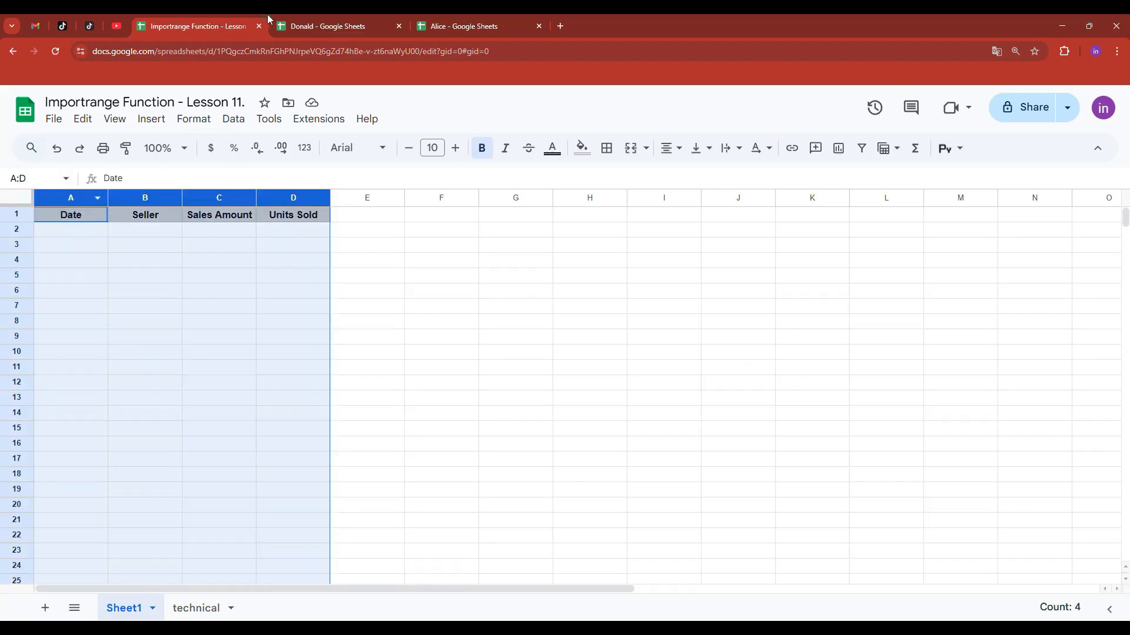
click(336, 27)
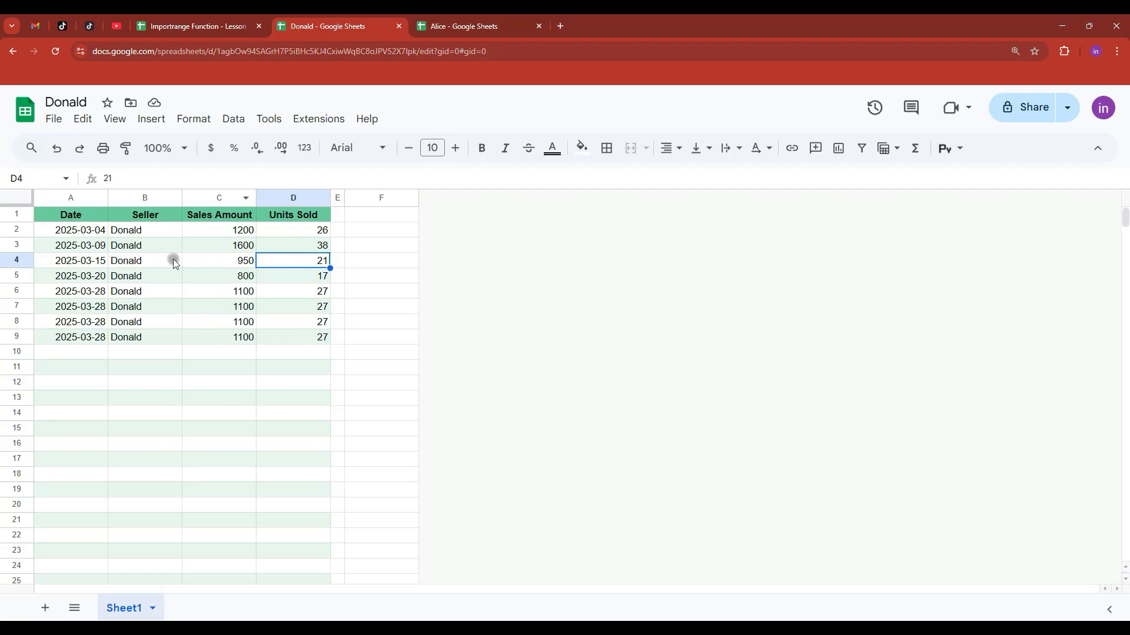
click(194, 26)
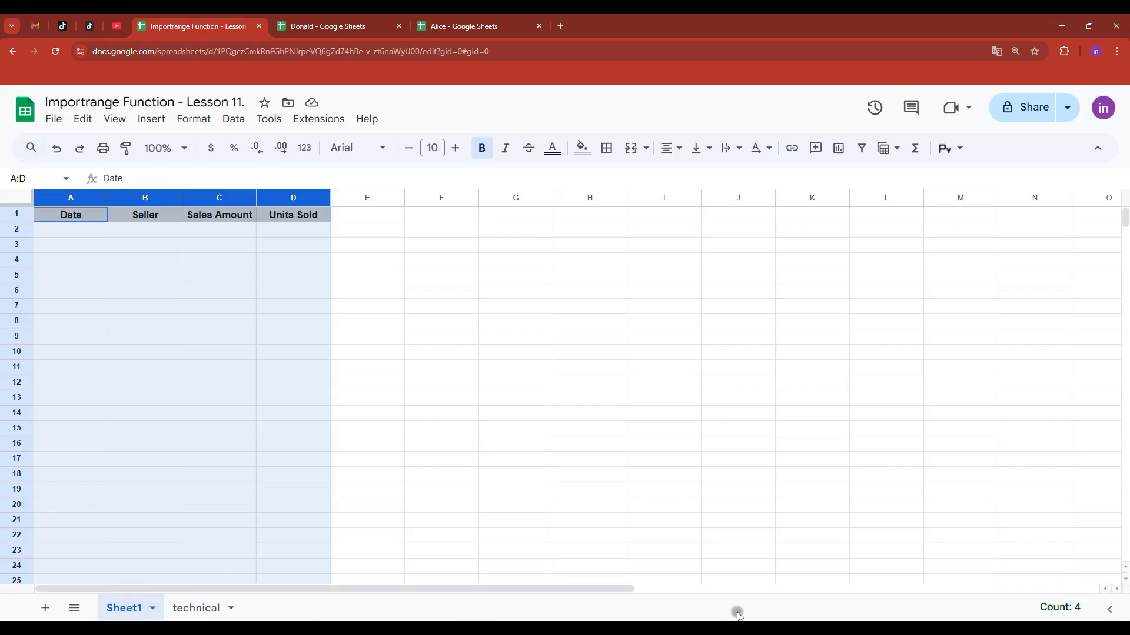
click(353, 28)
click(203, 26)
- Start an =IMPORTRANGE(" formula in cell A2
click(75, 230)
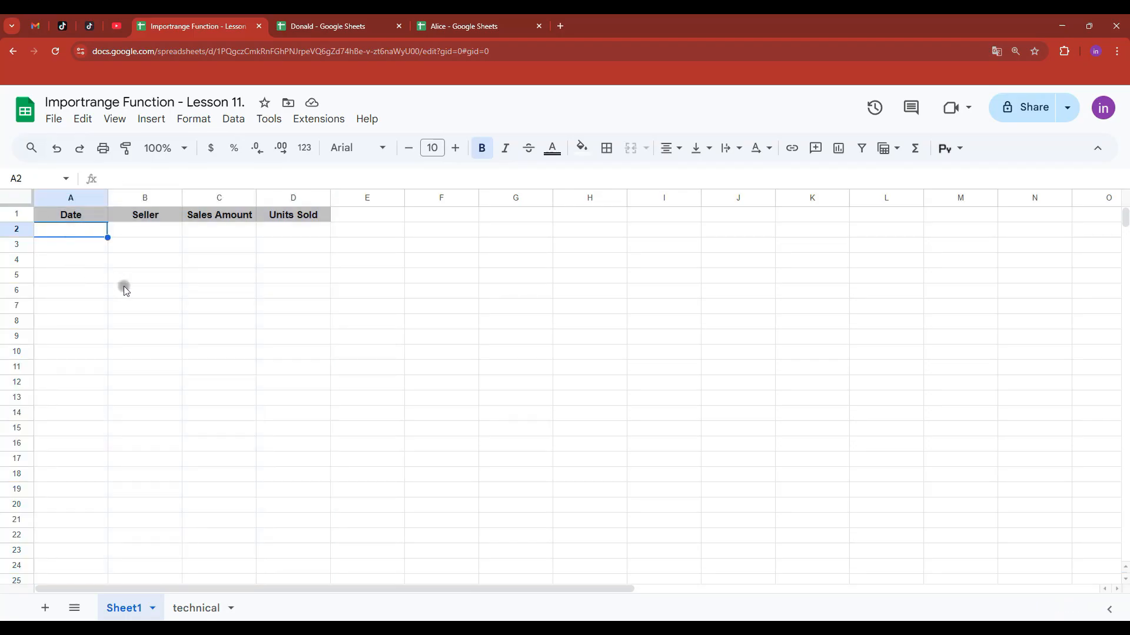
text(=import)
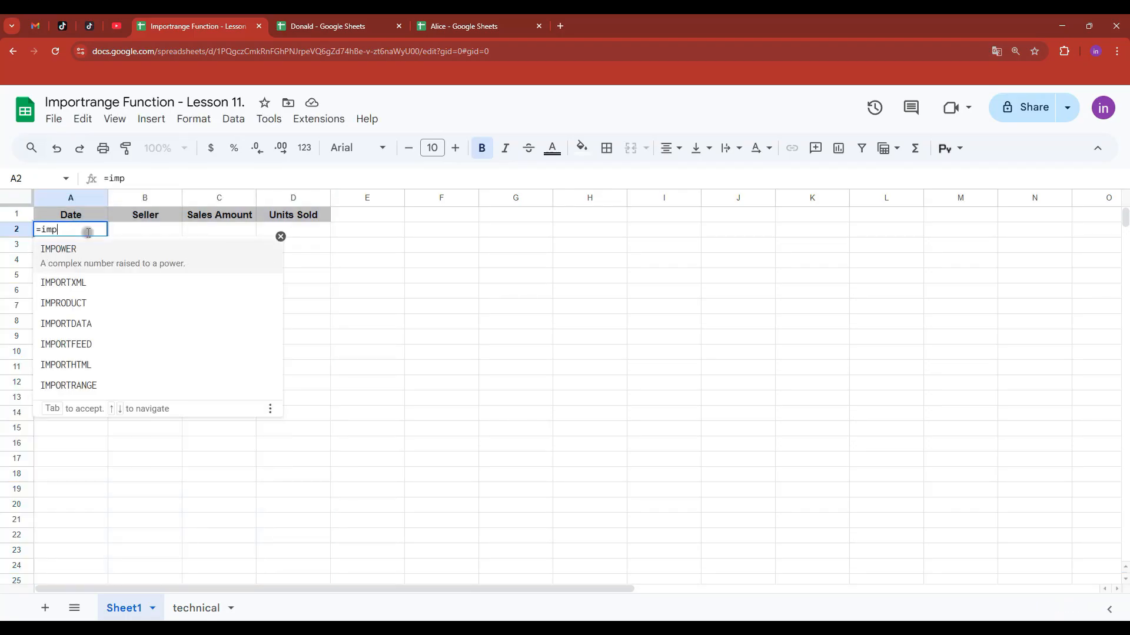
key(Down)
key(Down)
key(Down)
key(Down)
key(Tab)
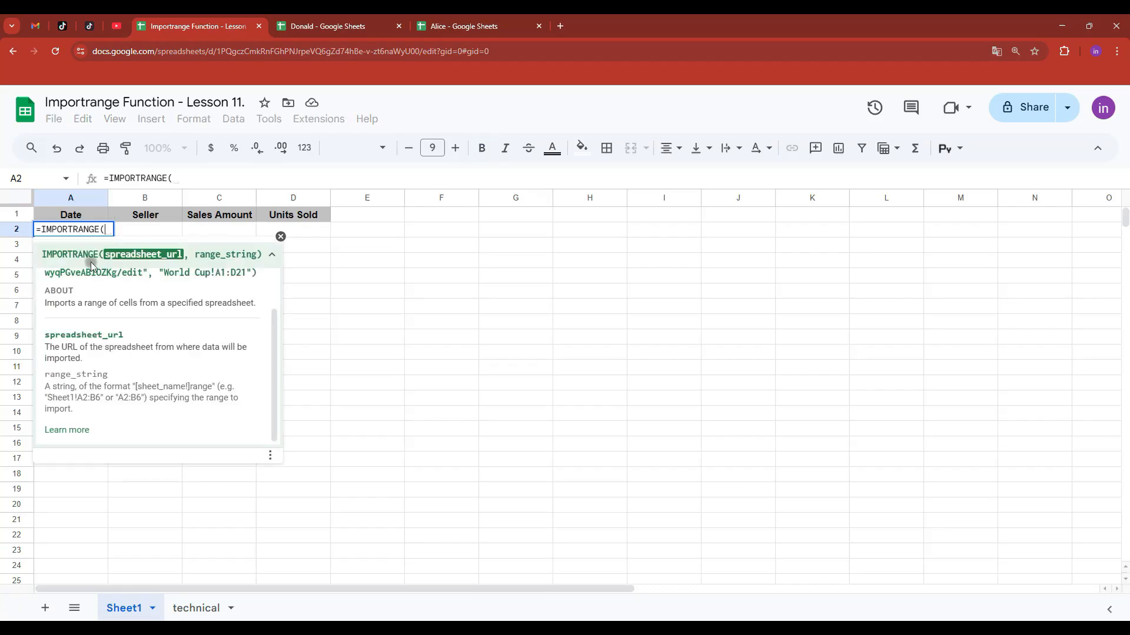
text(")
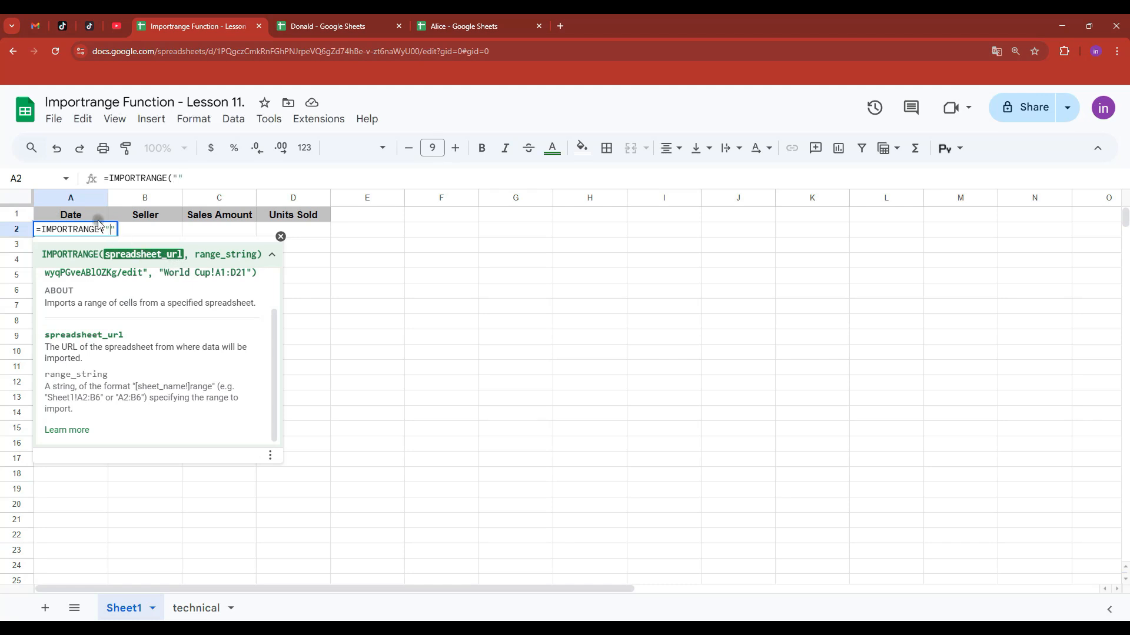
- Paste Donald's spreadsheet URL into the formula, followed by a comma and empty quotes
click(330, 26)
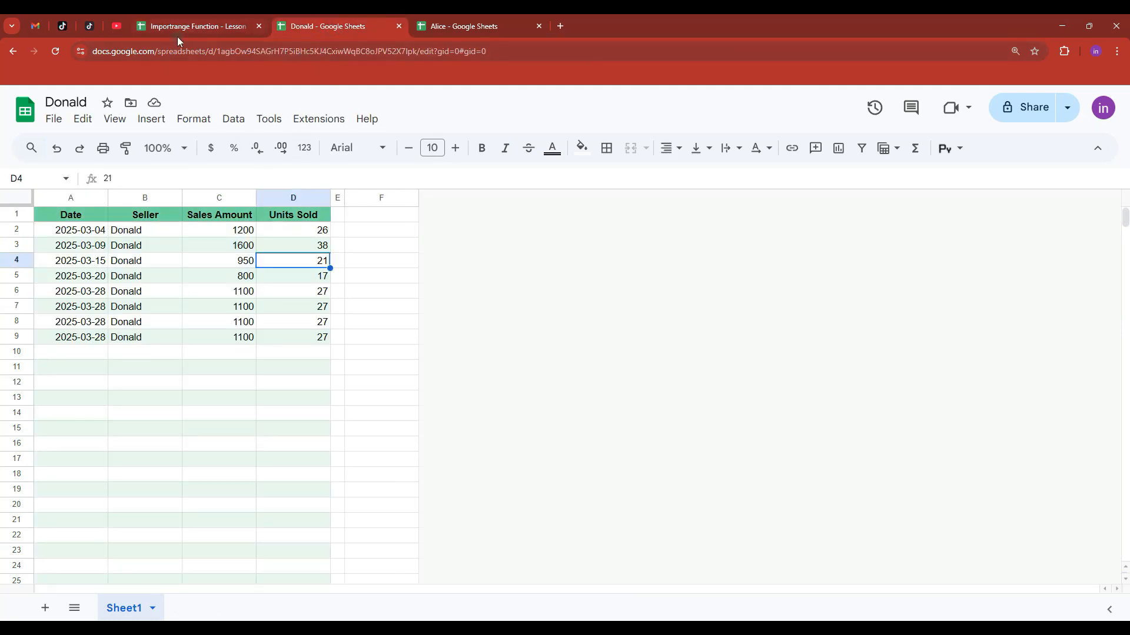
click(523, 51)
key(ctrl+c)
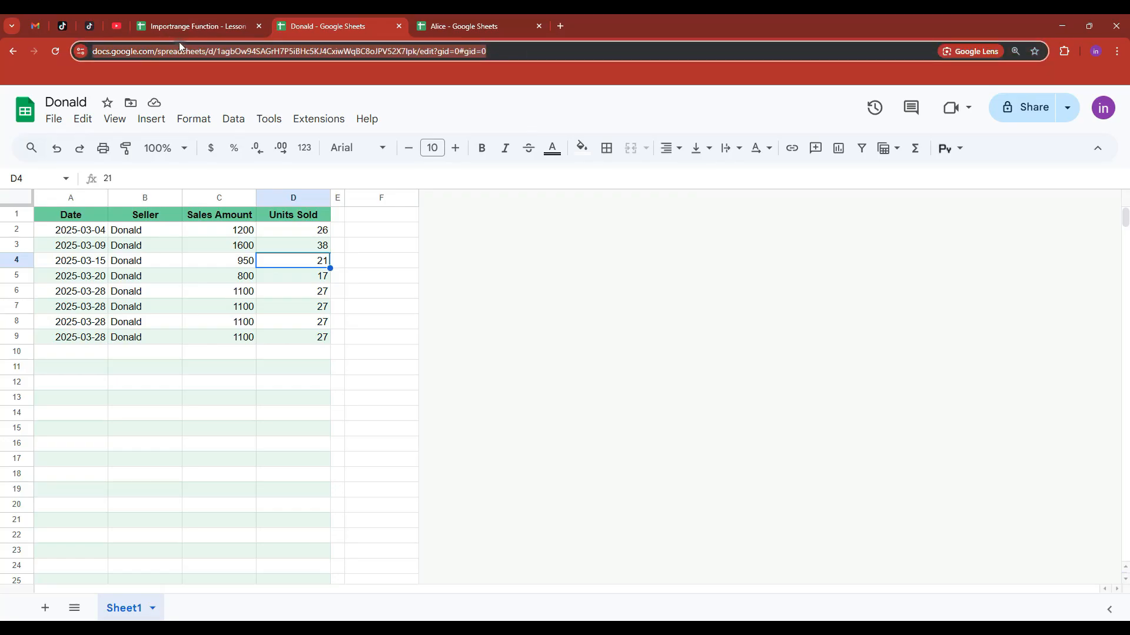
click(194, 26)
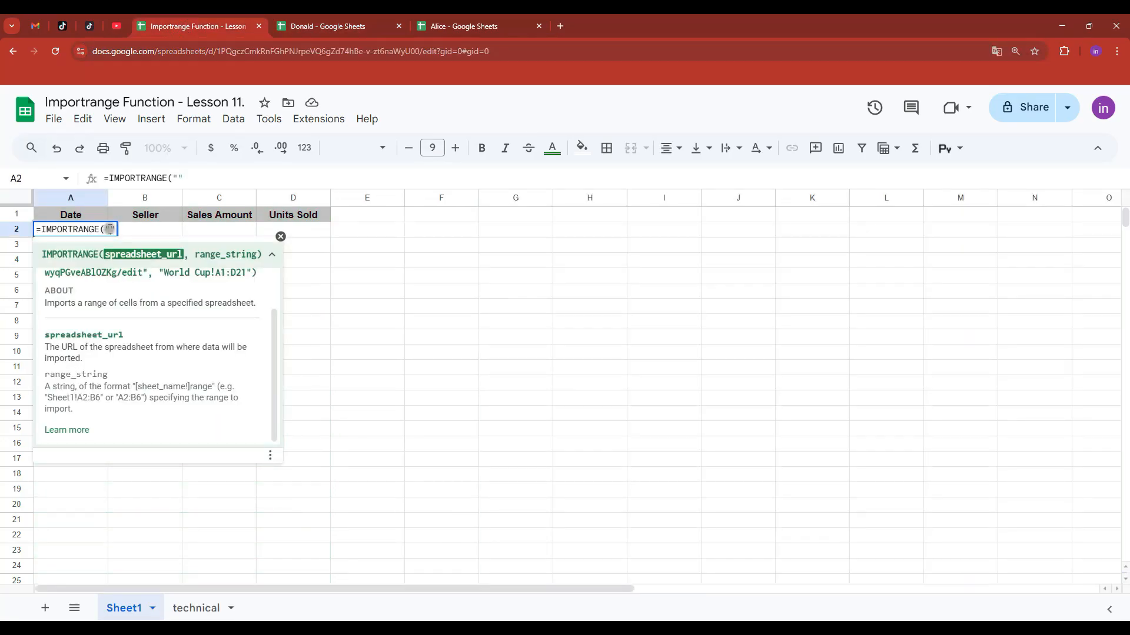
key(ctrl+v)
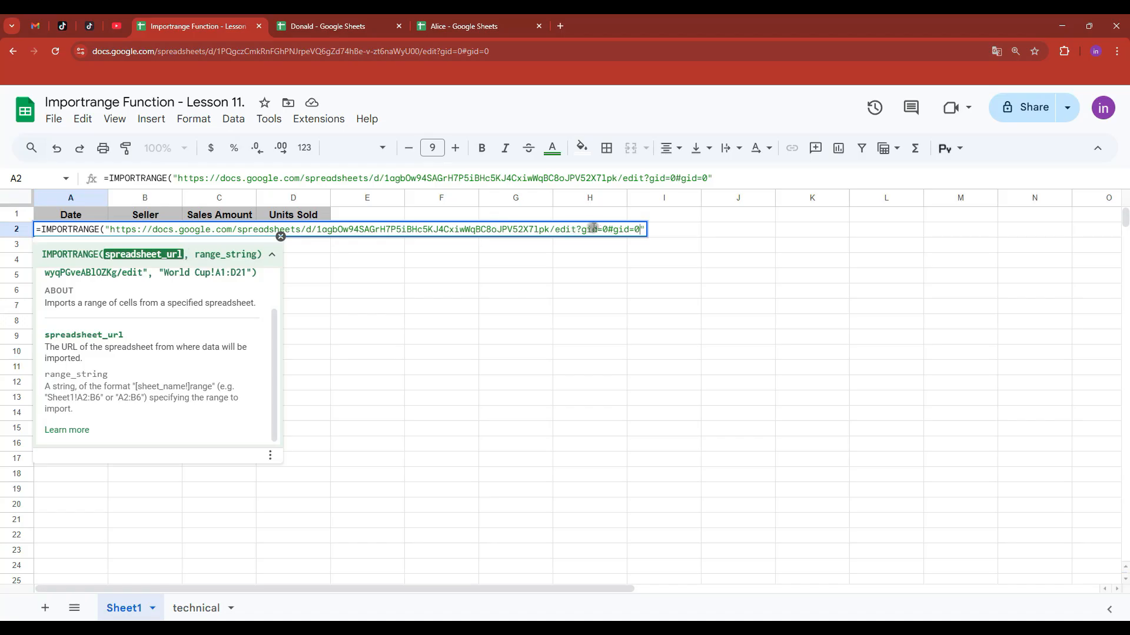
click(643, 229)
text(,)
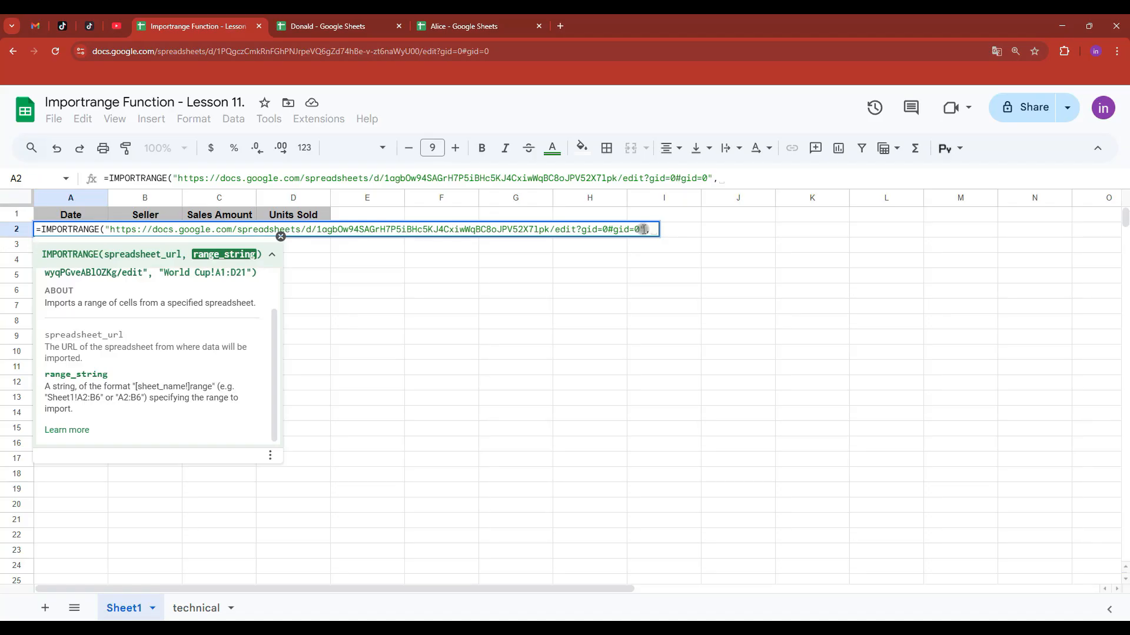
text("")
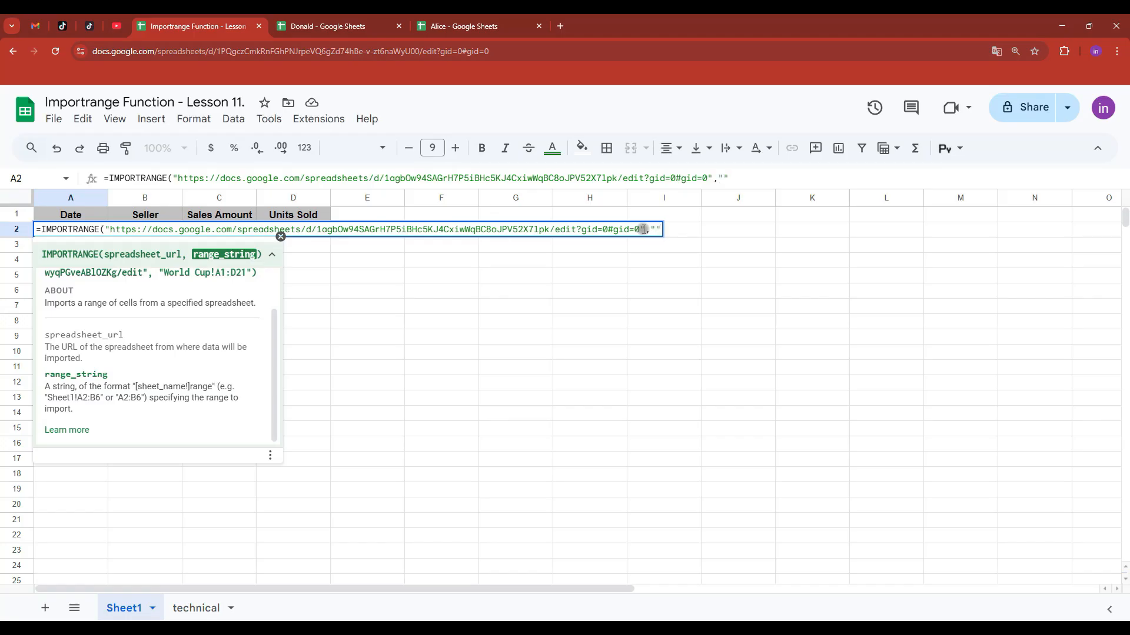
click(335, 26)
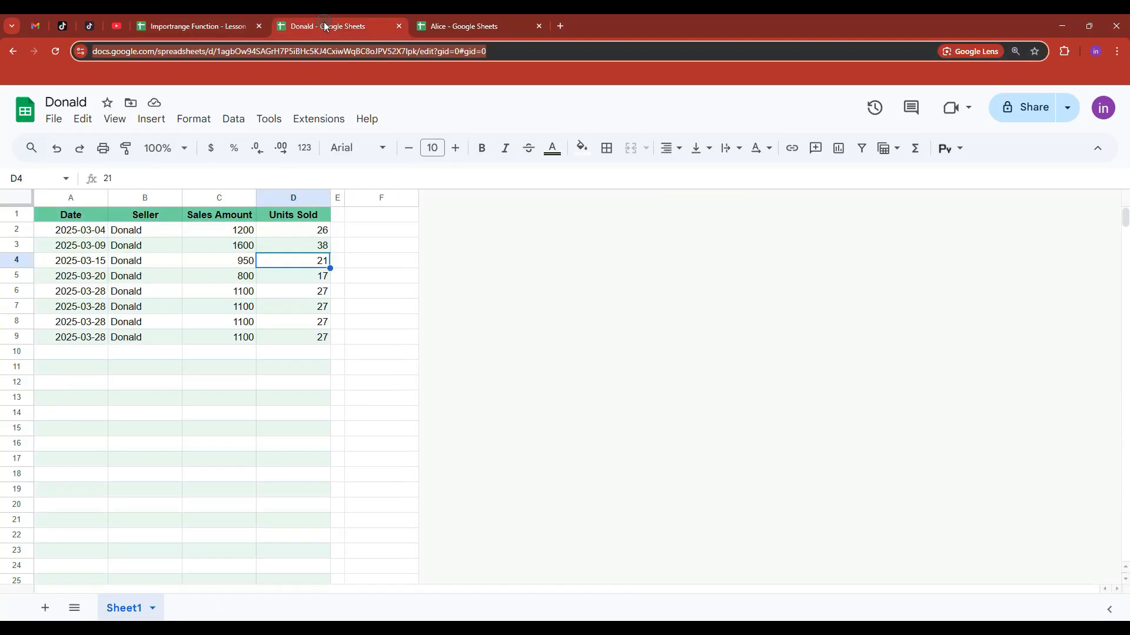
- Confirm Donald's sheet is named Sheet1 and type Sheet1 into the range argument
right_click(127, 606)
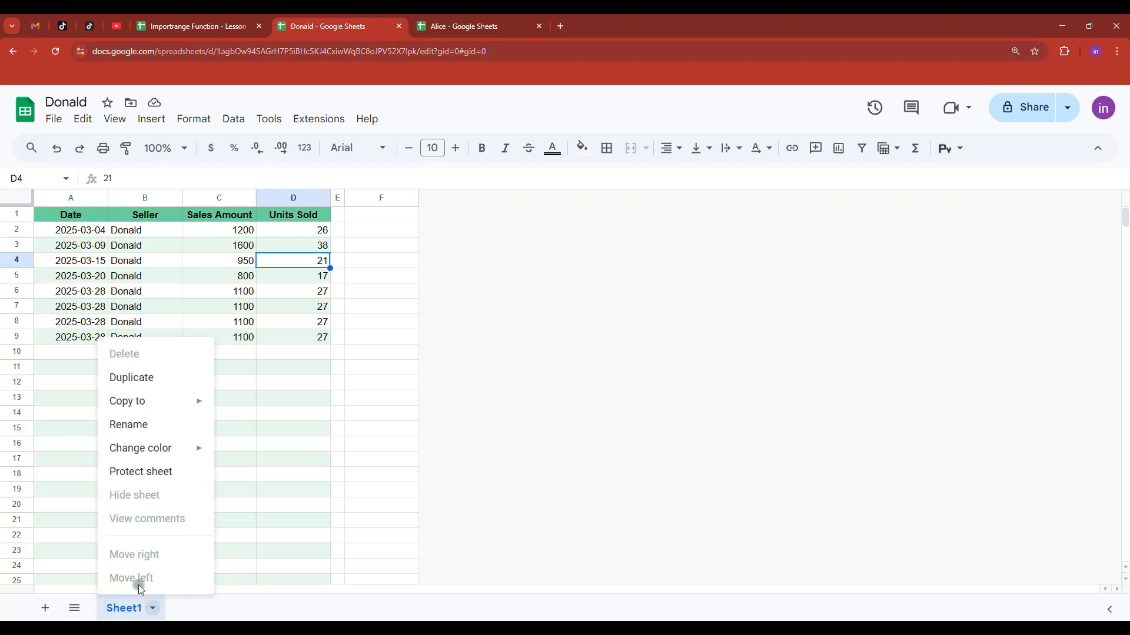
click(132, 425)
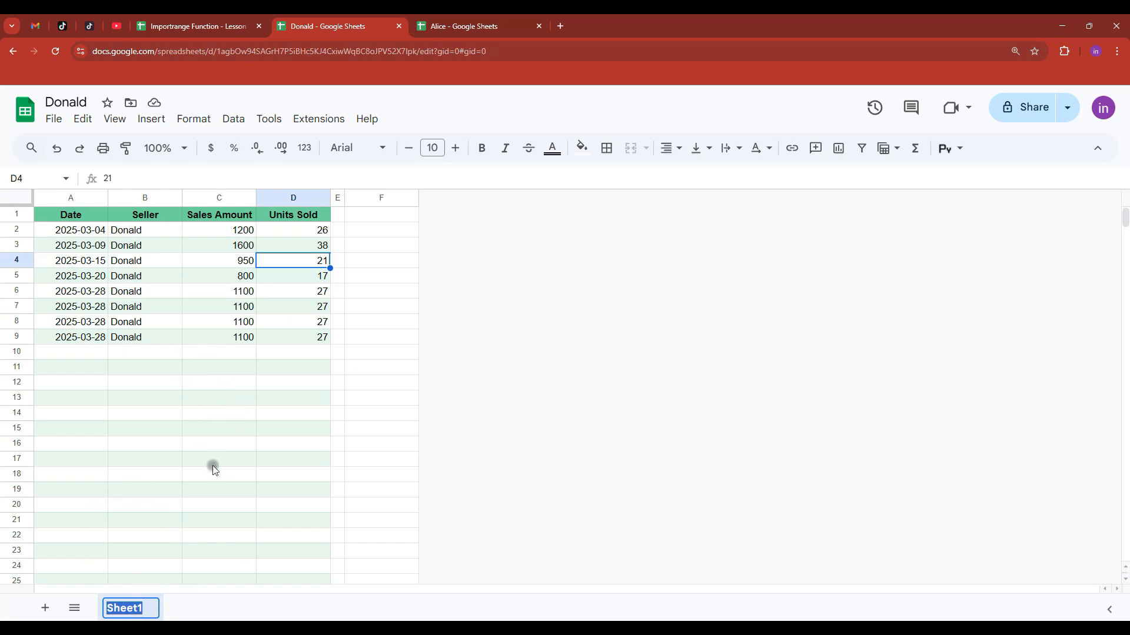
click(147, 612)
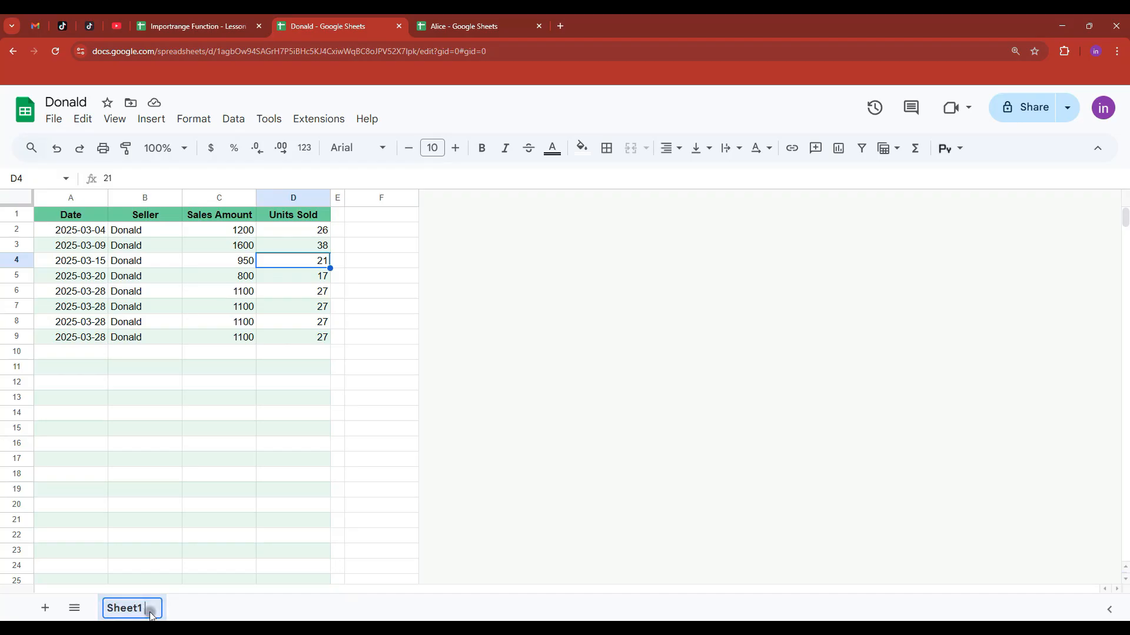
click(173, 21)
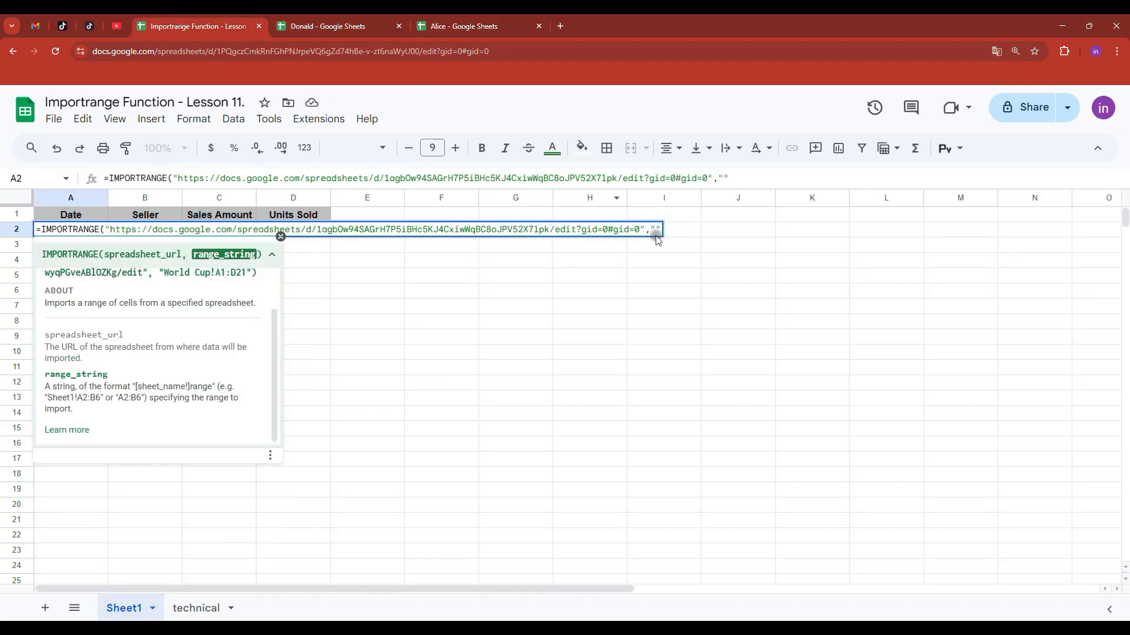
text(Sheet1)
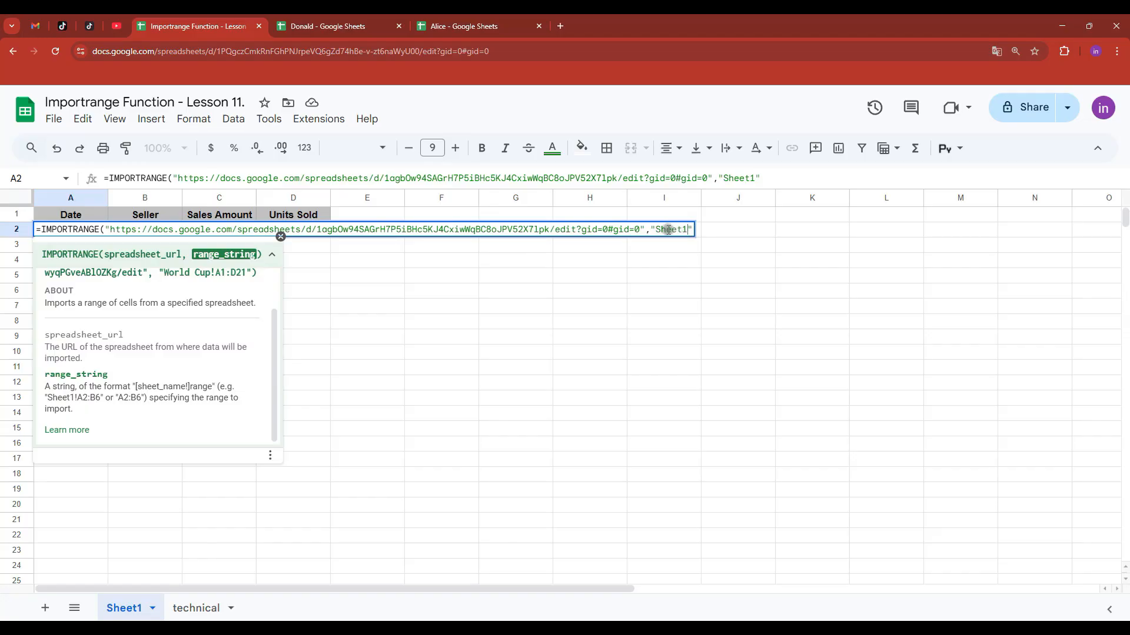
- Recheck the Sheet1 name without renaming it, then append ! to make Sheet1!
click(355, 24)
right_click(137, 614)
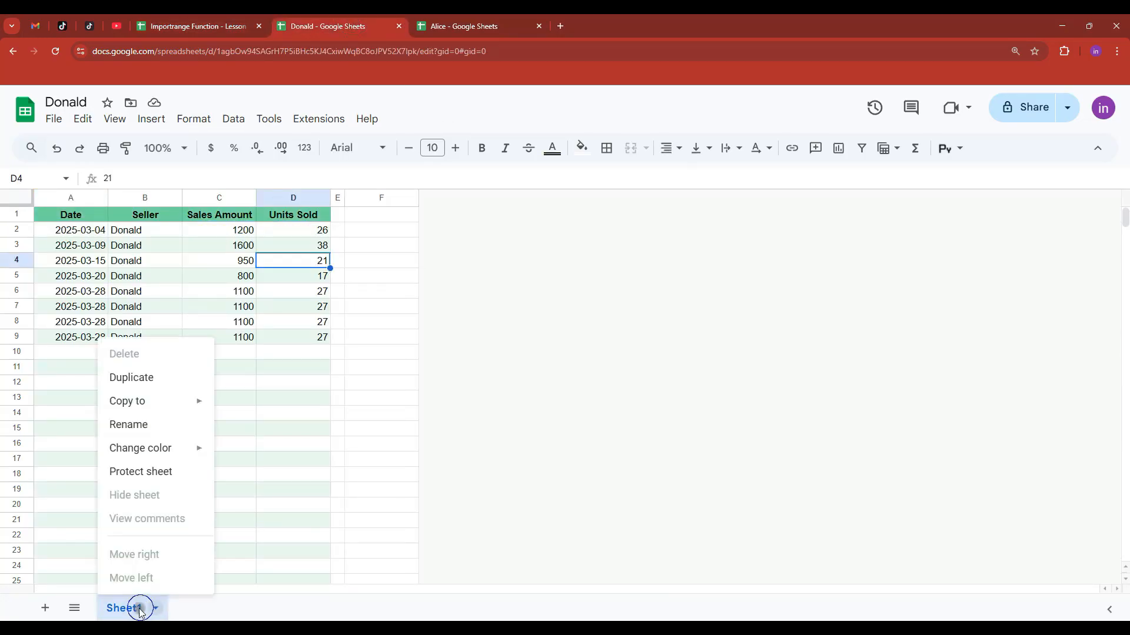
click(156, 427)
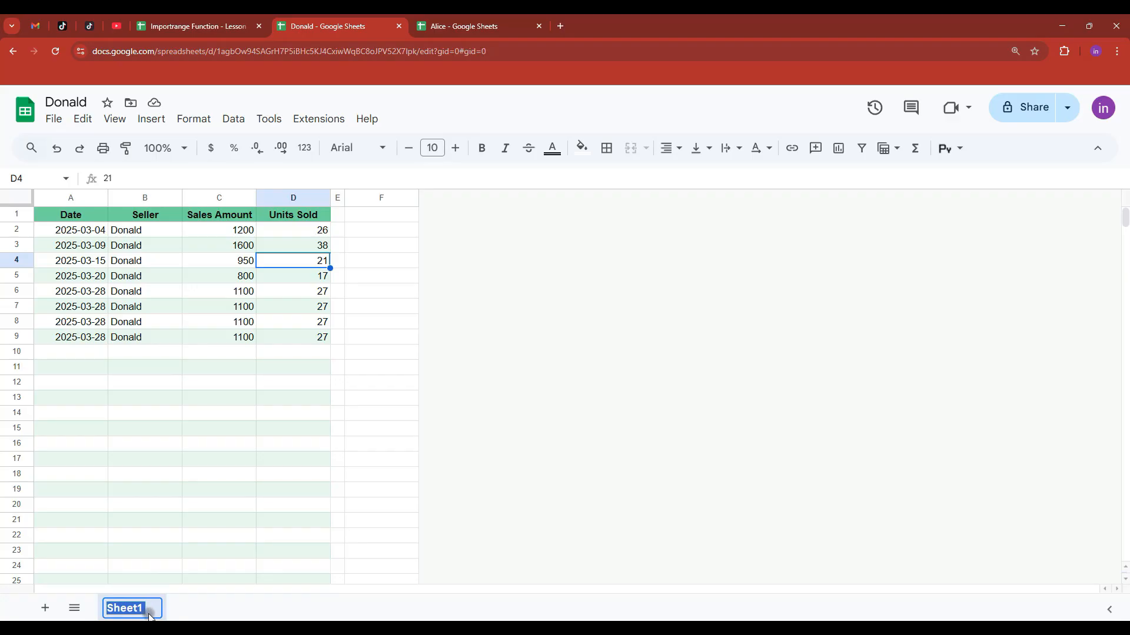
click(150, 615)
click(167, 549)
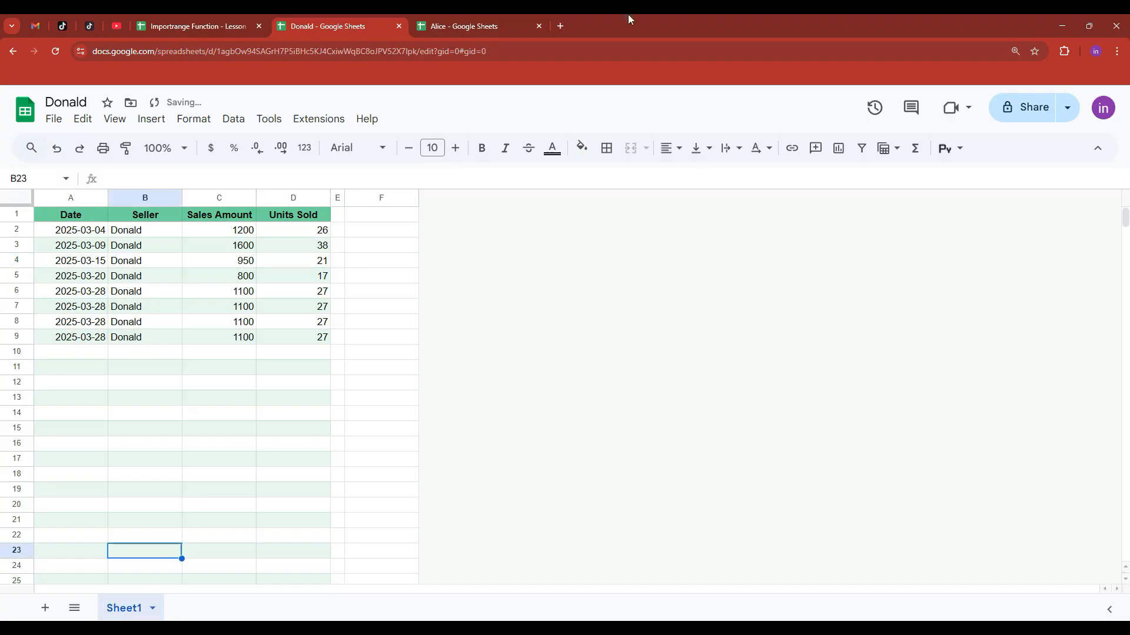
click(189, 27)
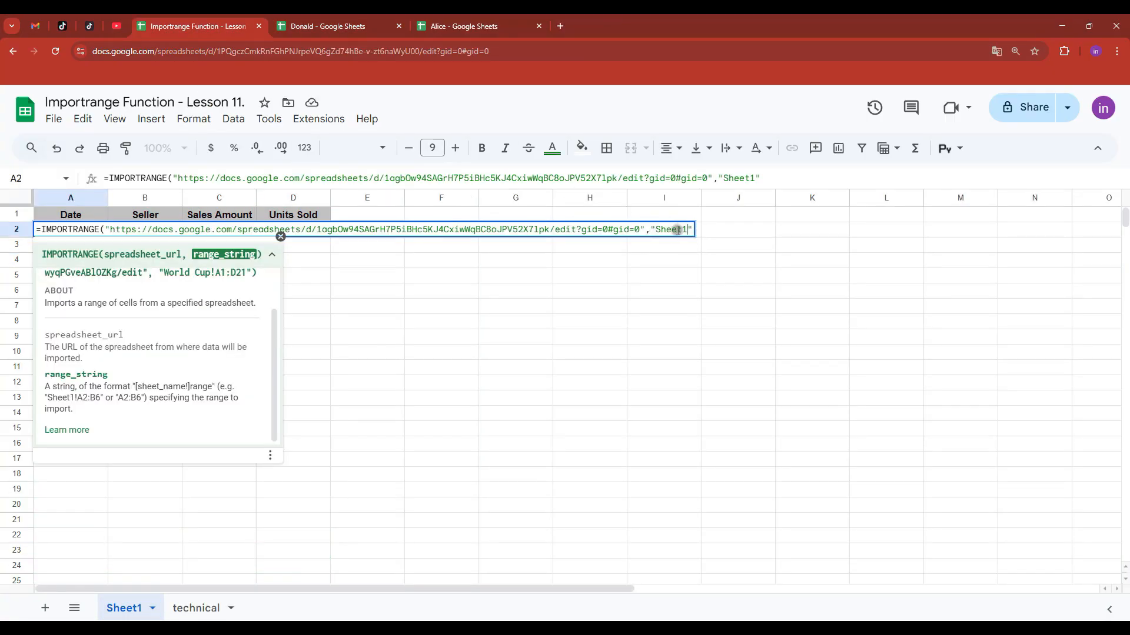
text(!)
- Complete the range as Sheet1!A:D, close the parenthesis and commit A2's formula
click(327, 27)
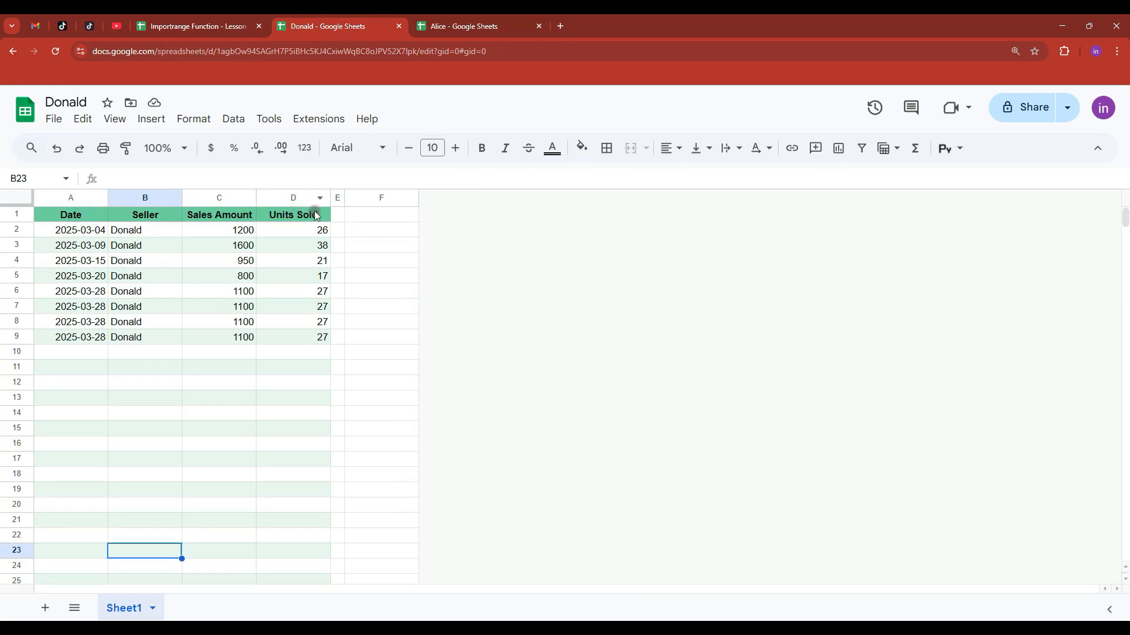
click(210, 27)
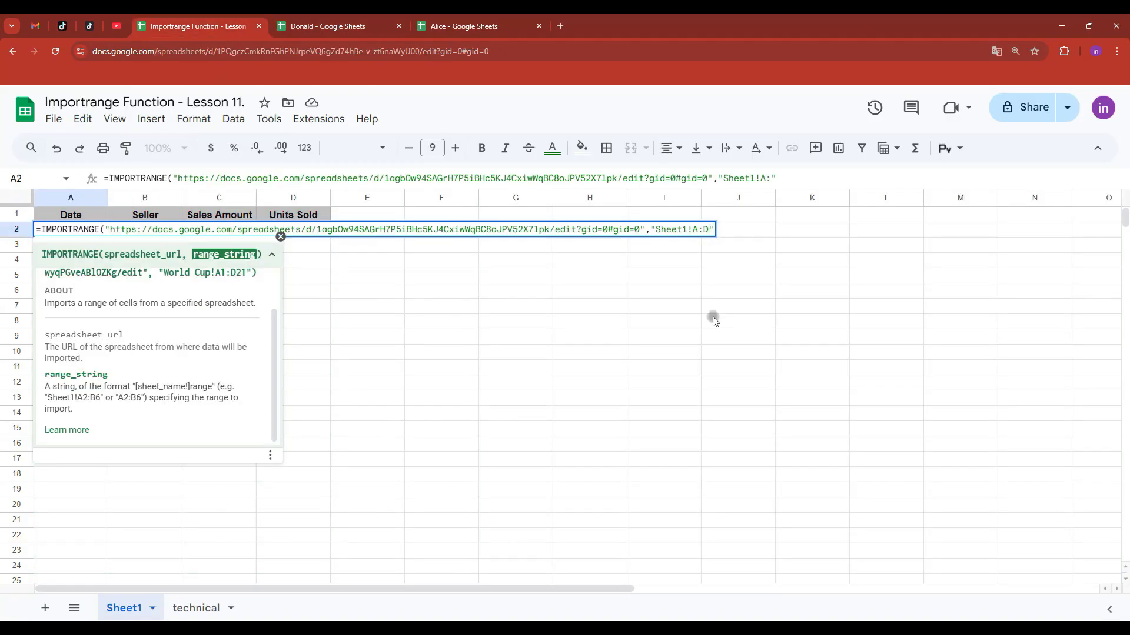
click(712, 229)
text())
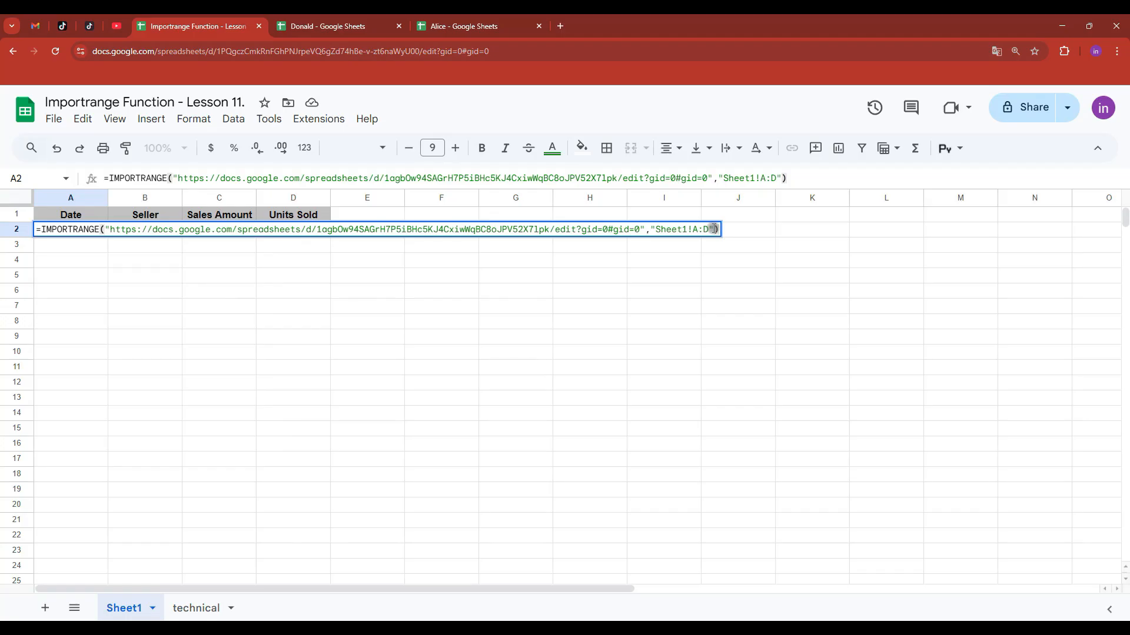
key(Return)
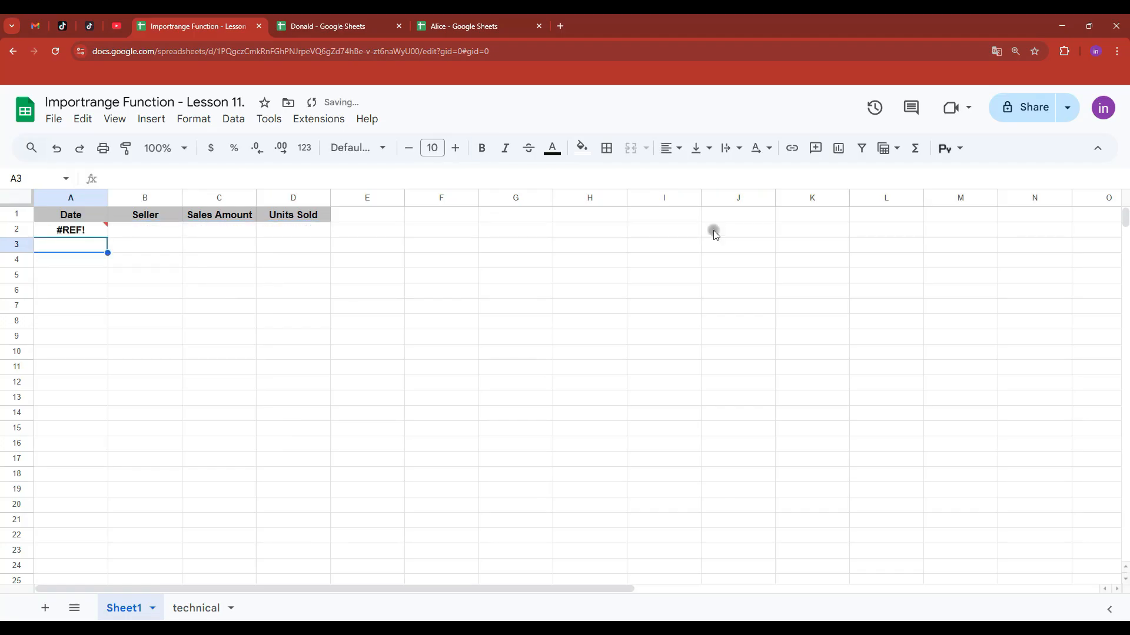
- Allow access to Donald's spreadsheet so his header and eight sales rows load into A2:D10
click(76, 228)
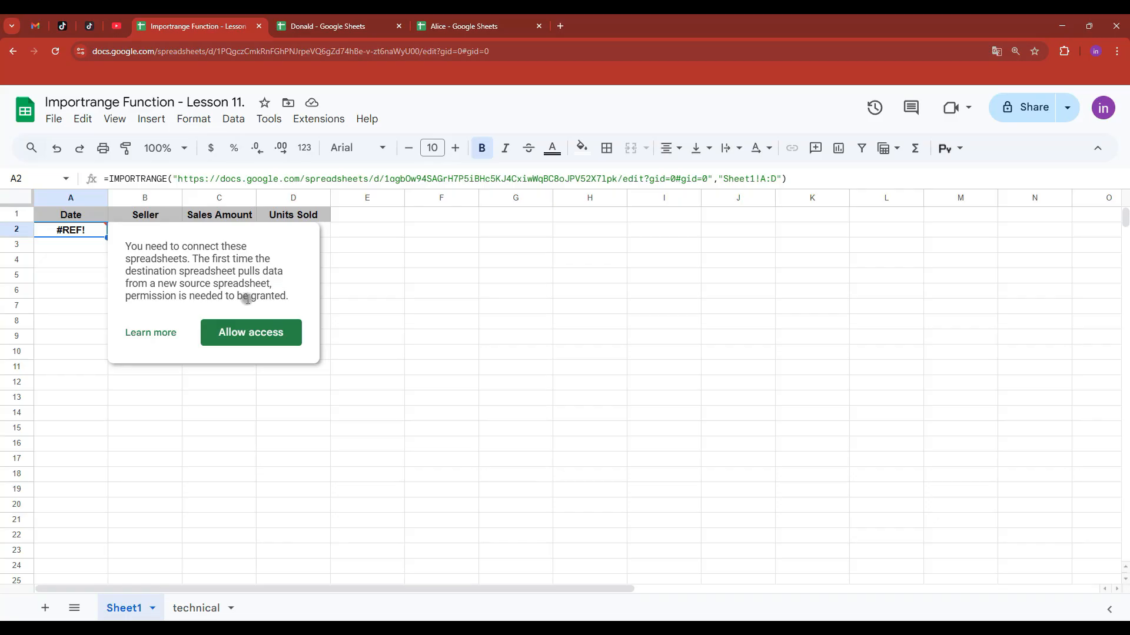
click(331, 28)
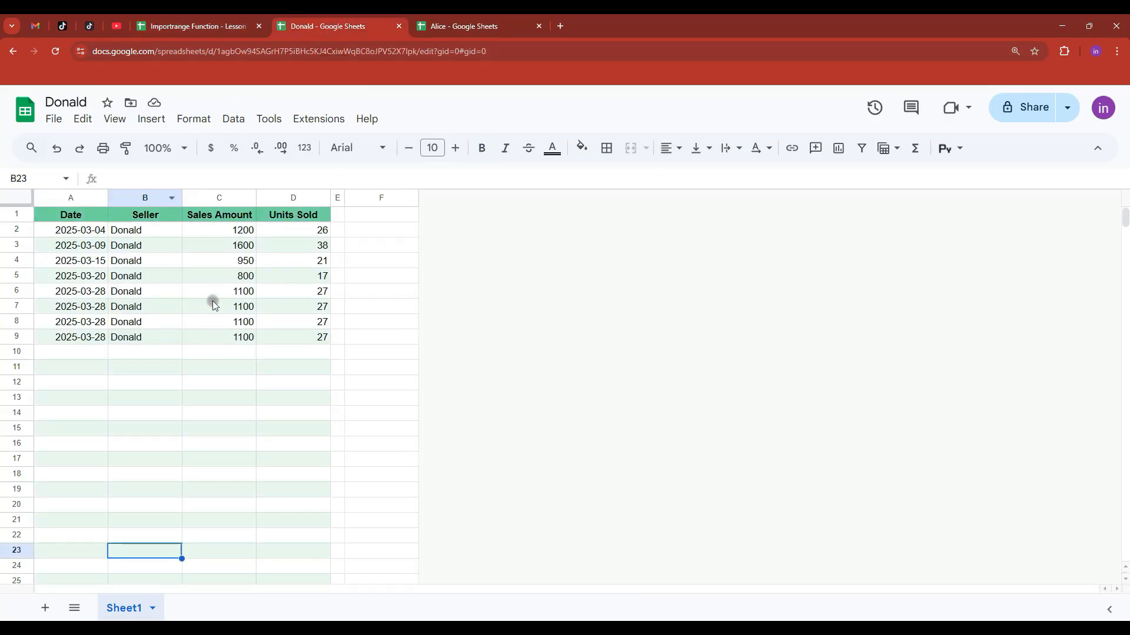
click(197, 26)
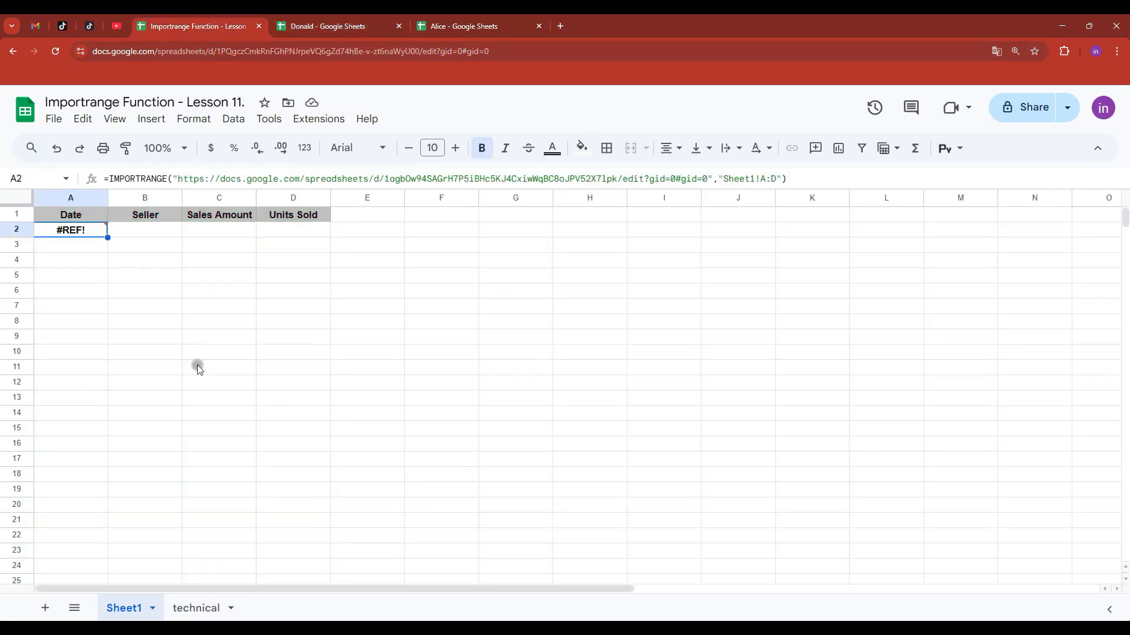
mouse_move(74, 231)
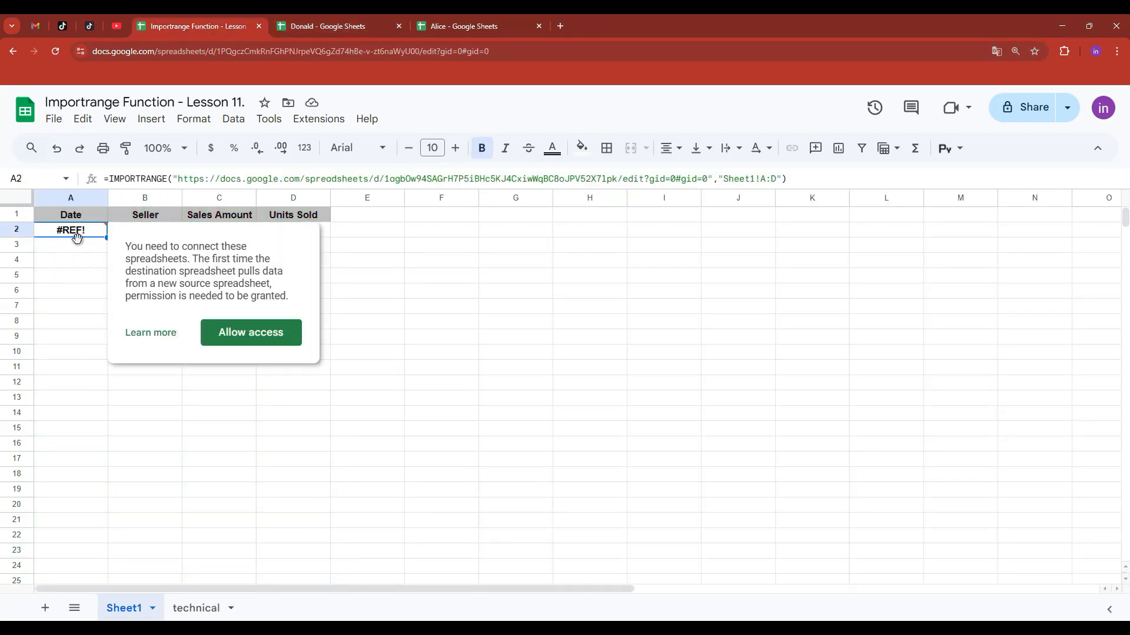
click(259, 333)
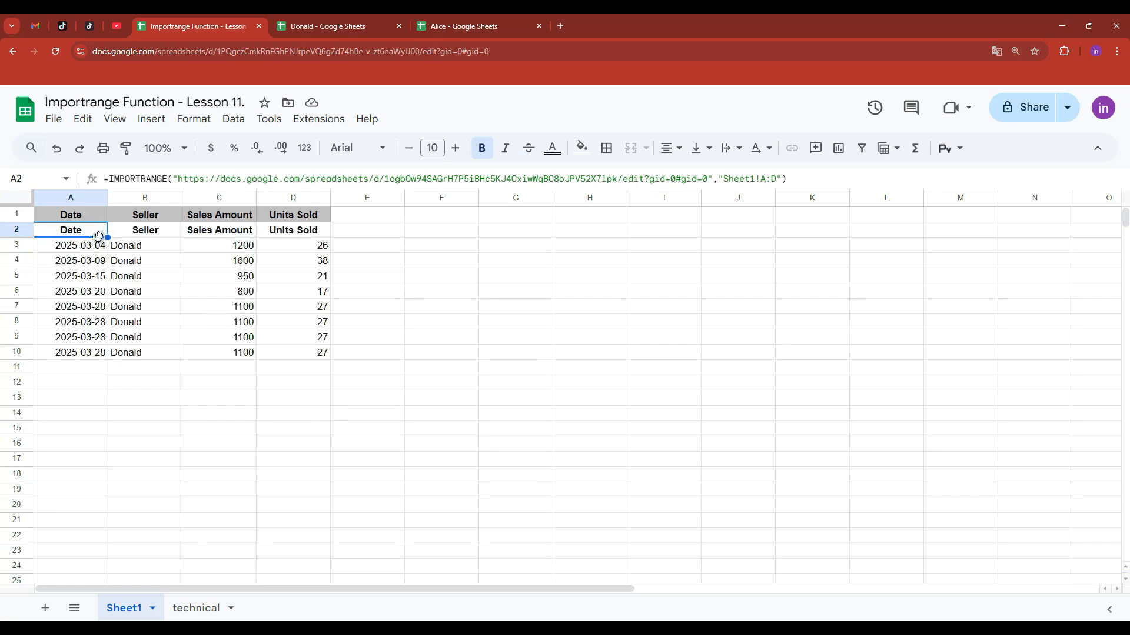
drag(299, 234, 71, 231)
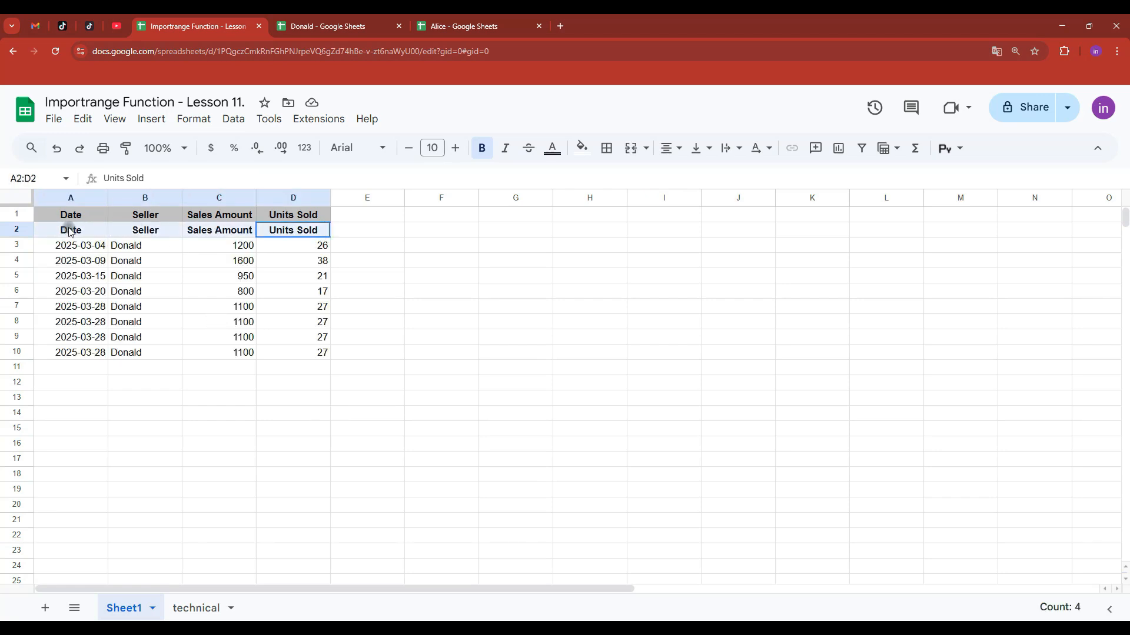
key(ctrl+Tab)
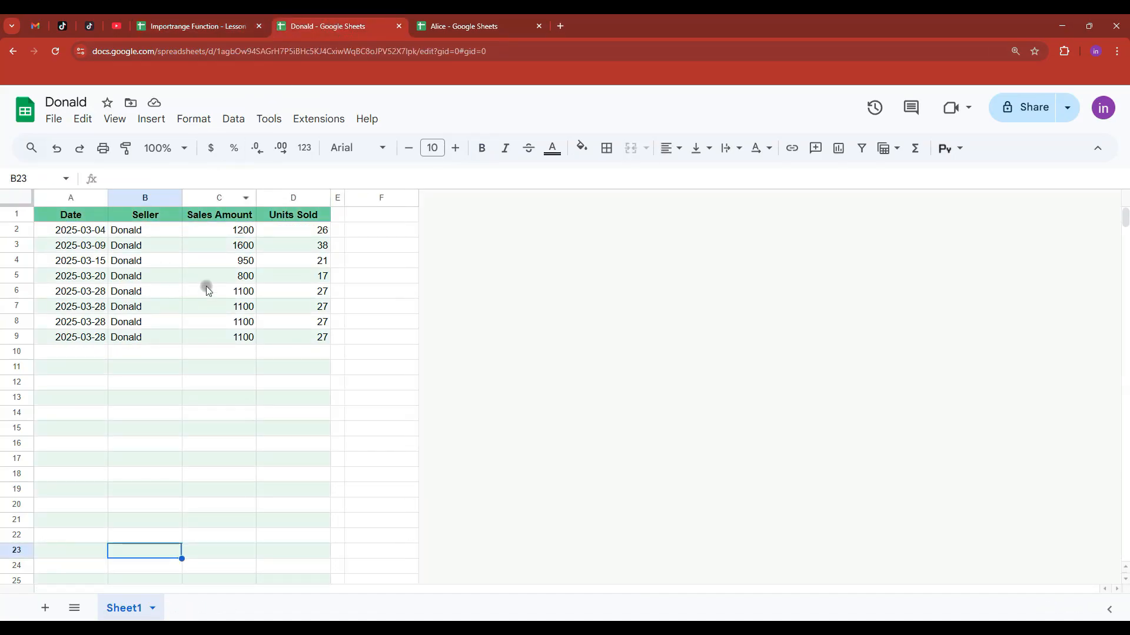
- Change A2's import range to Sheet1!A1:D1000
click(213, 30)
click(79, 234)
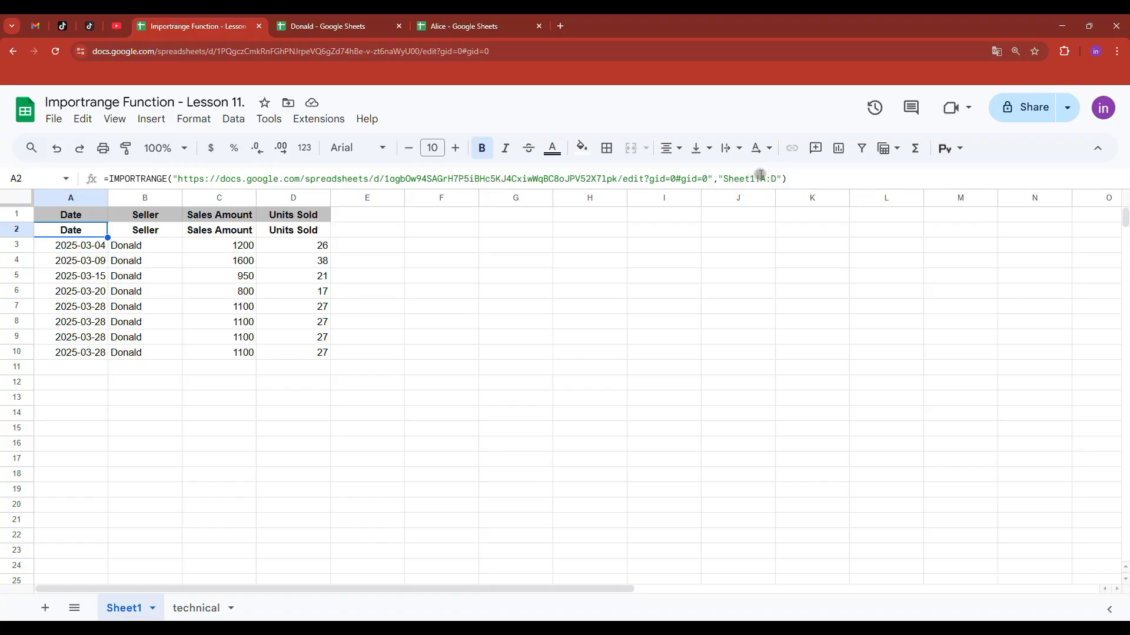
click(766, 178)
text(1)
click(782, 179)
text(1000)
key(Return)
- After checking Donald's data extent, narrow the range to Sheet1!A1:D100
click(73, 234)
click(330, 26)
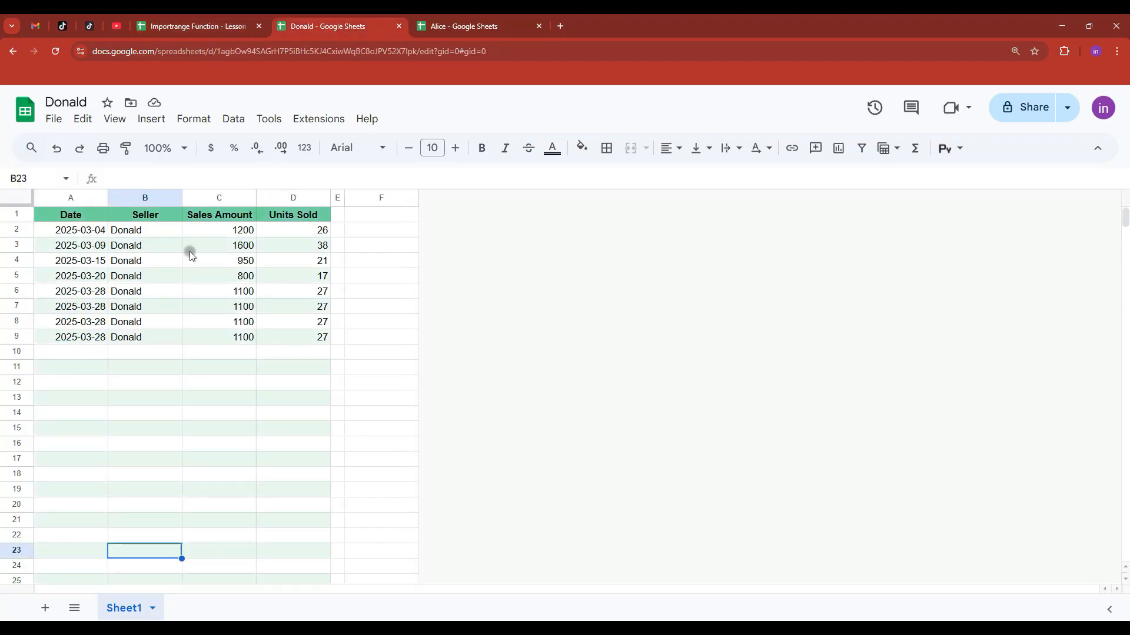
drag(69, 215, 313, 406)
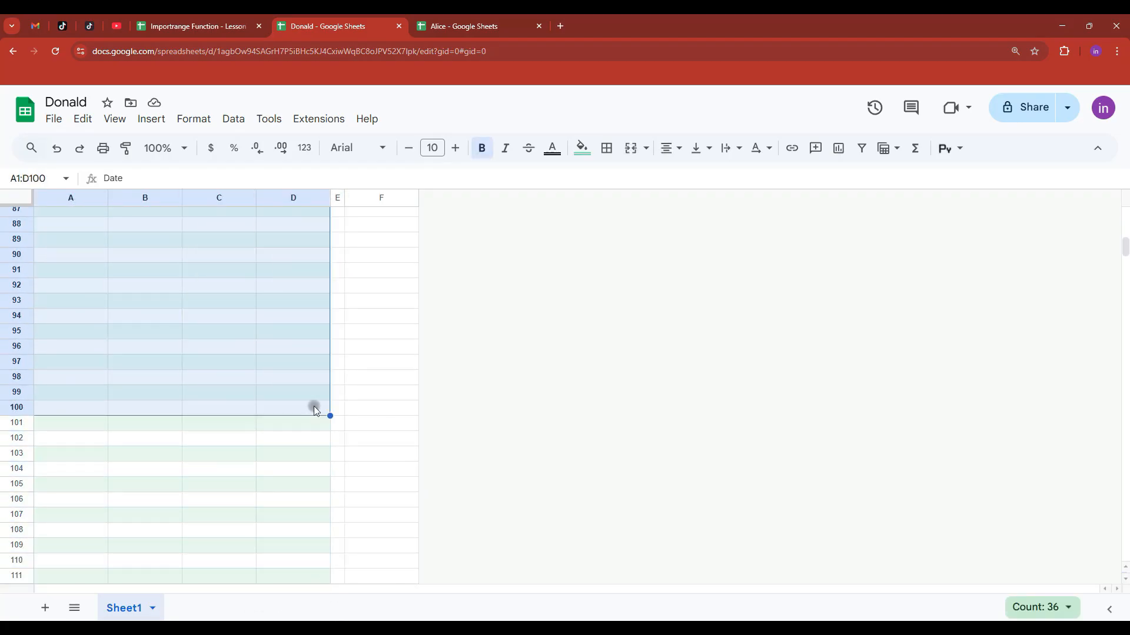
click(210, 24)
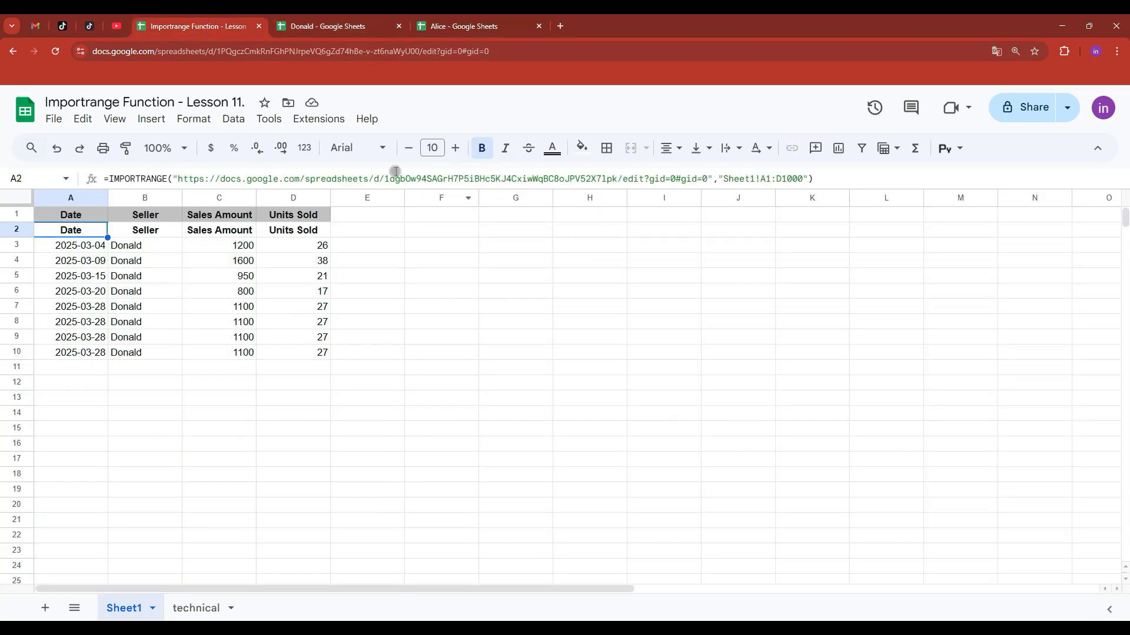
click(802, 179)
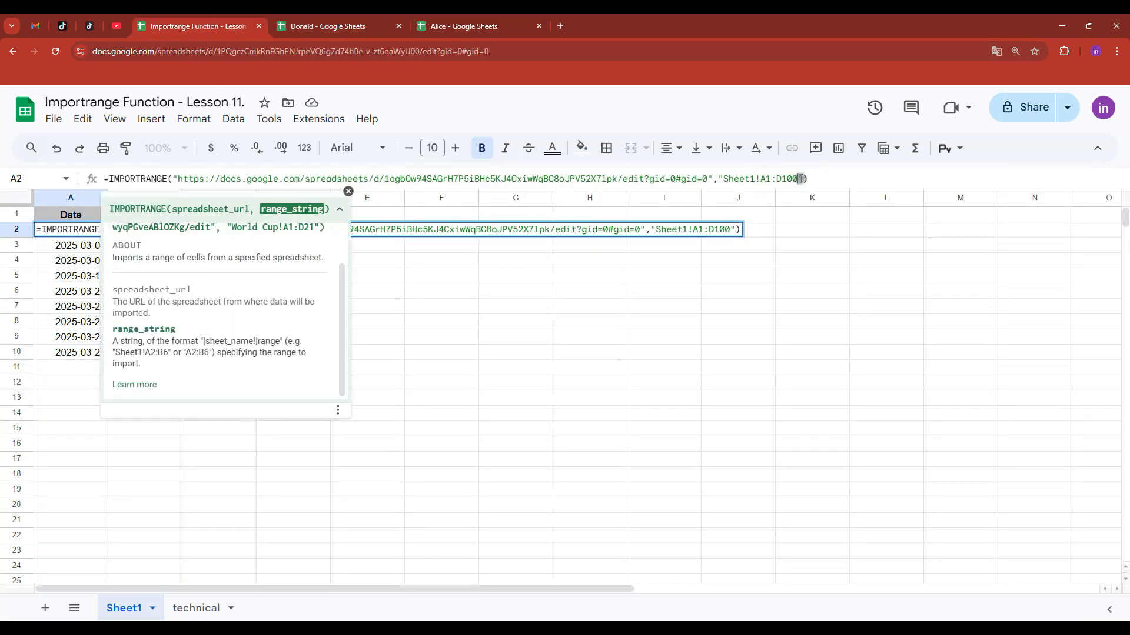
key(Return)
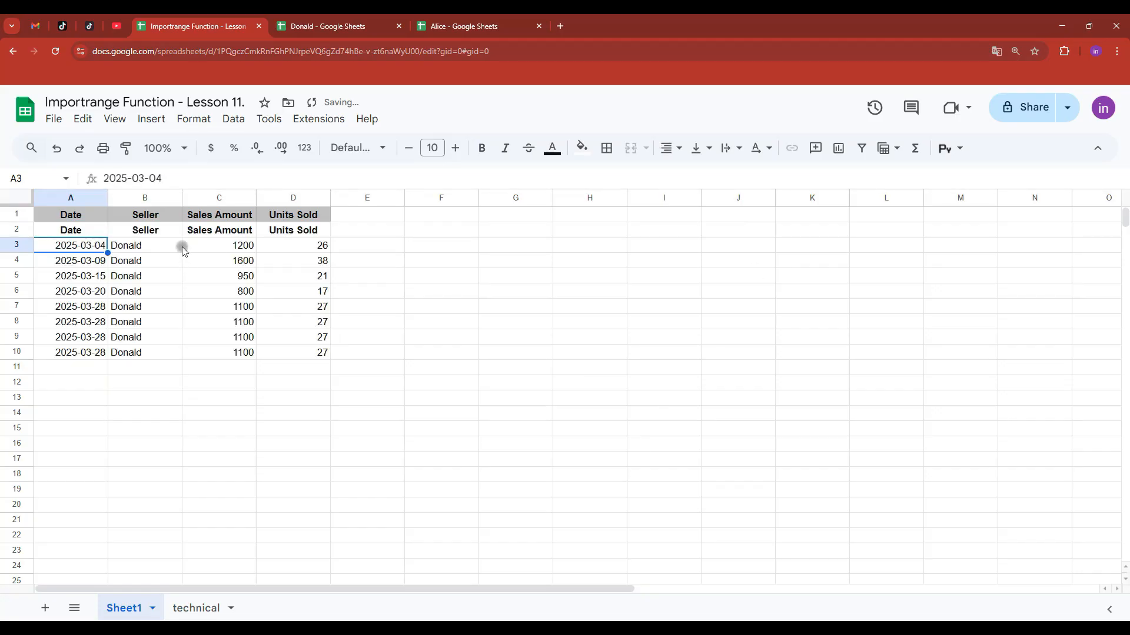
- Start the import range at row 2 (Sheet1!A2:D100) to drop the duplicate header
key(Up)
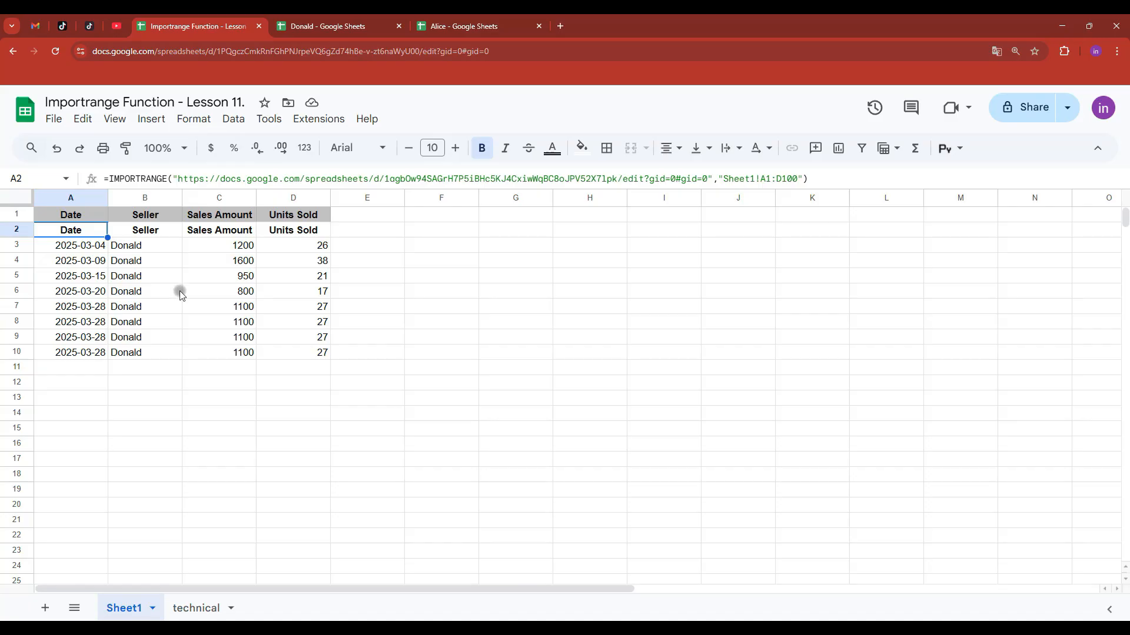
drag(76, 236, 292, 240)
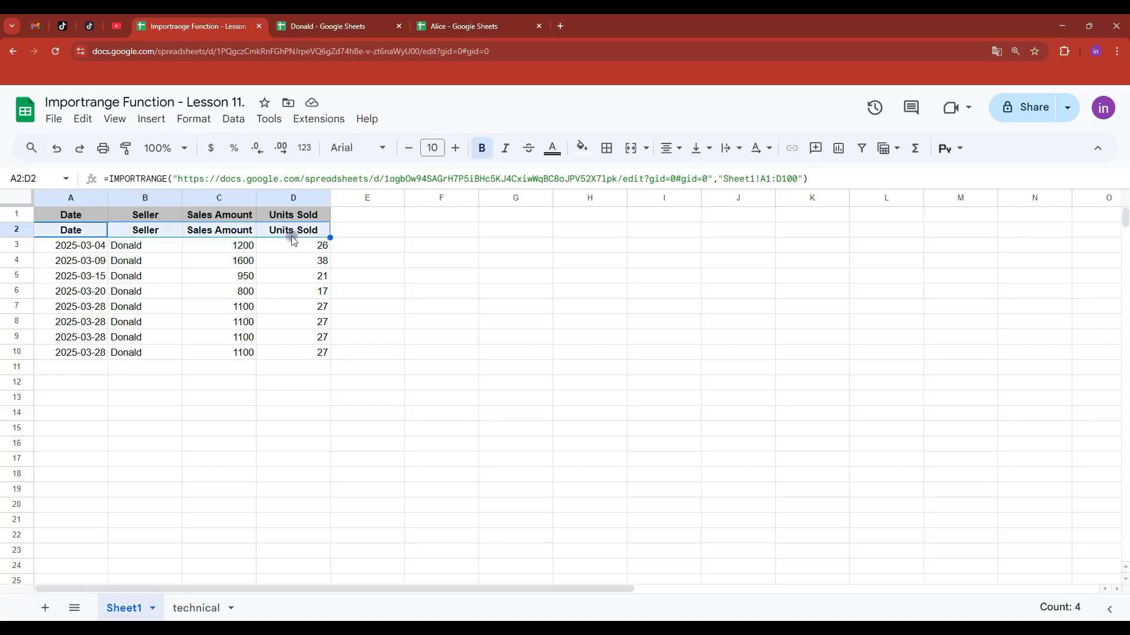
click(69, 216)
drag(96, 219, 326, 219)
click(70, 231)
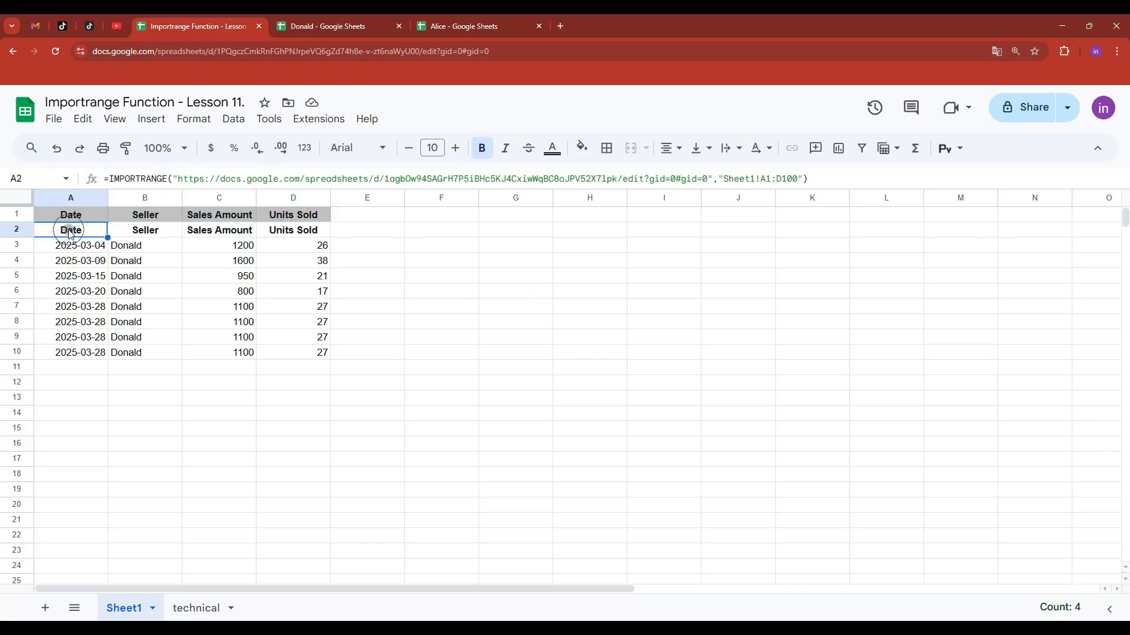
click(767, 177)
key(Delete)
text(2)
key(Return)
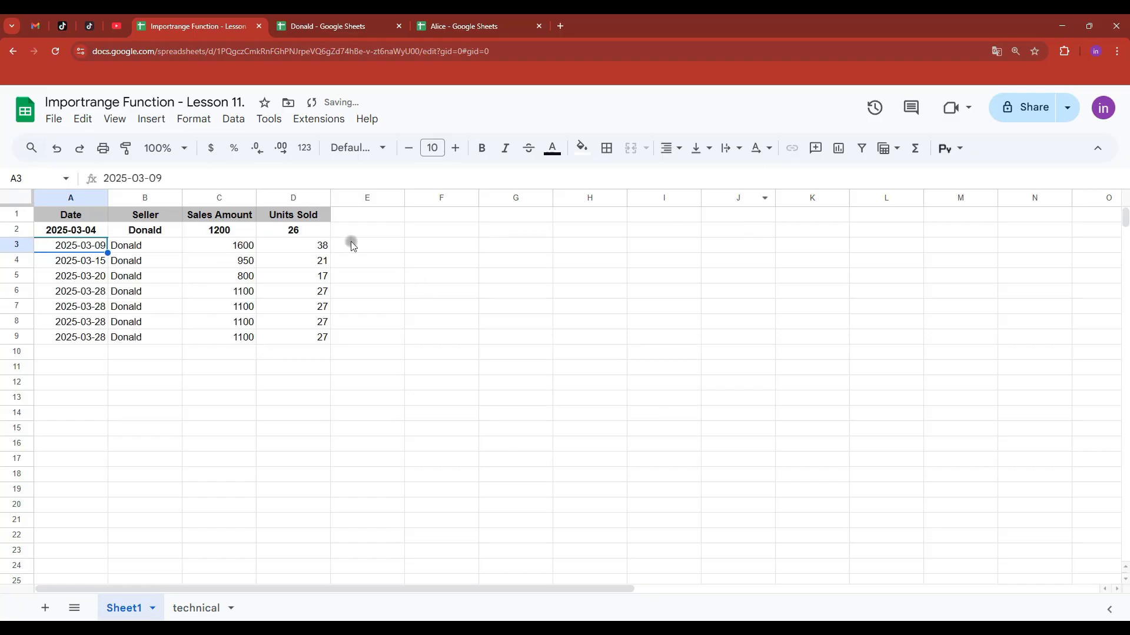
- Remove bold formatting from row 2
click(16, 229)
click(482, 148)
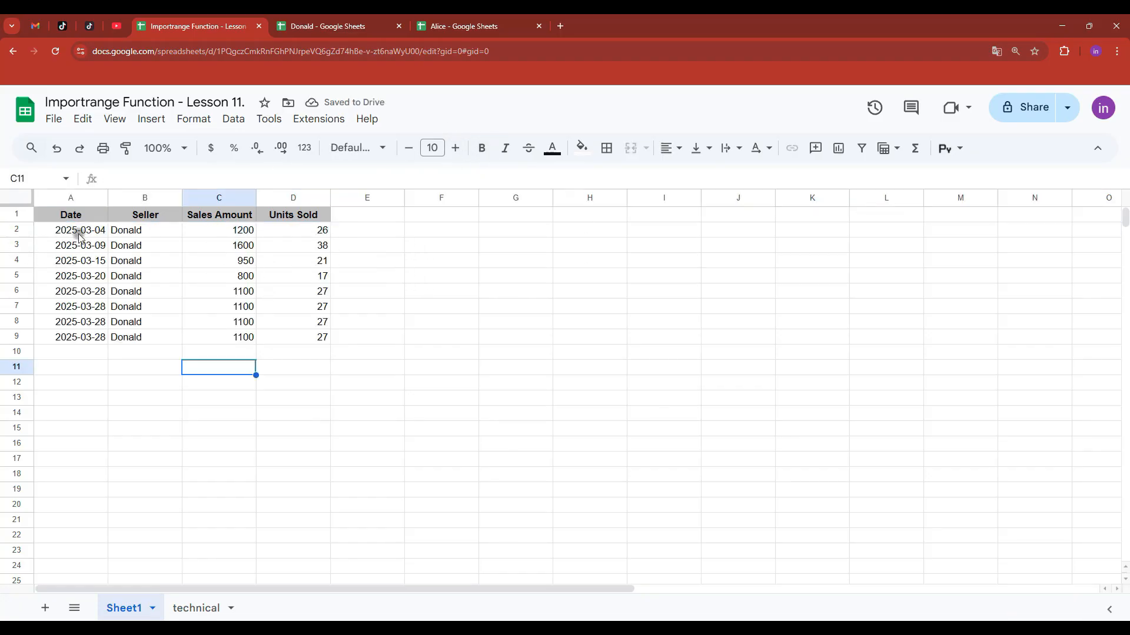
click(75, 233)
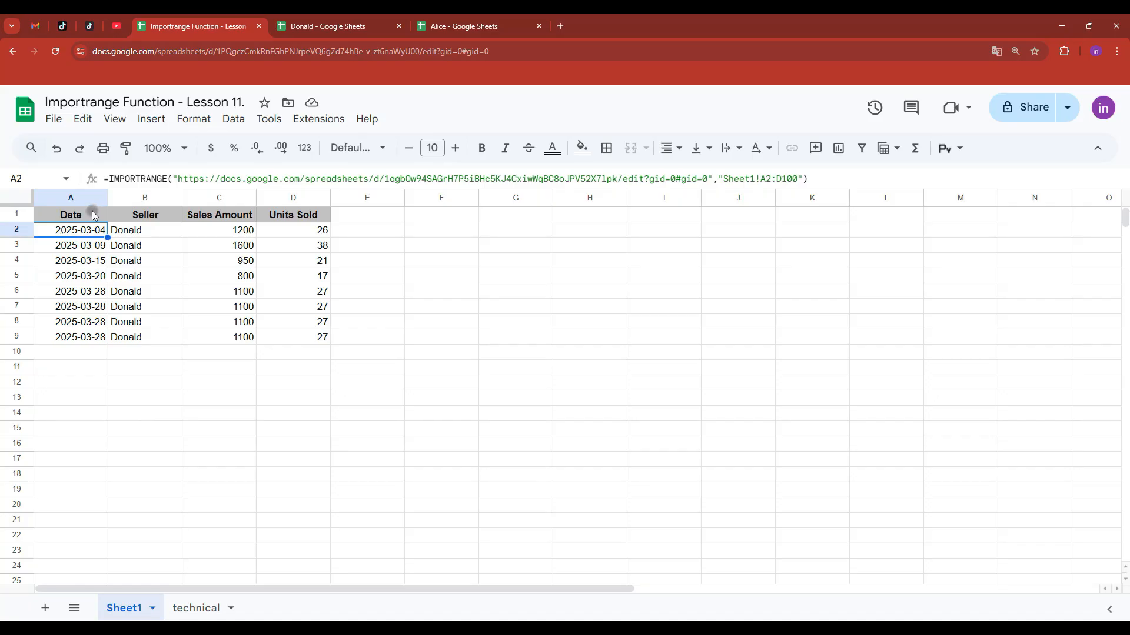
- Replace the full URL in A2's IMPORTRANGE with only Donald's spreadsheet ID
double_click(80, 230)
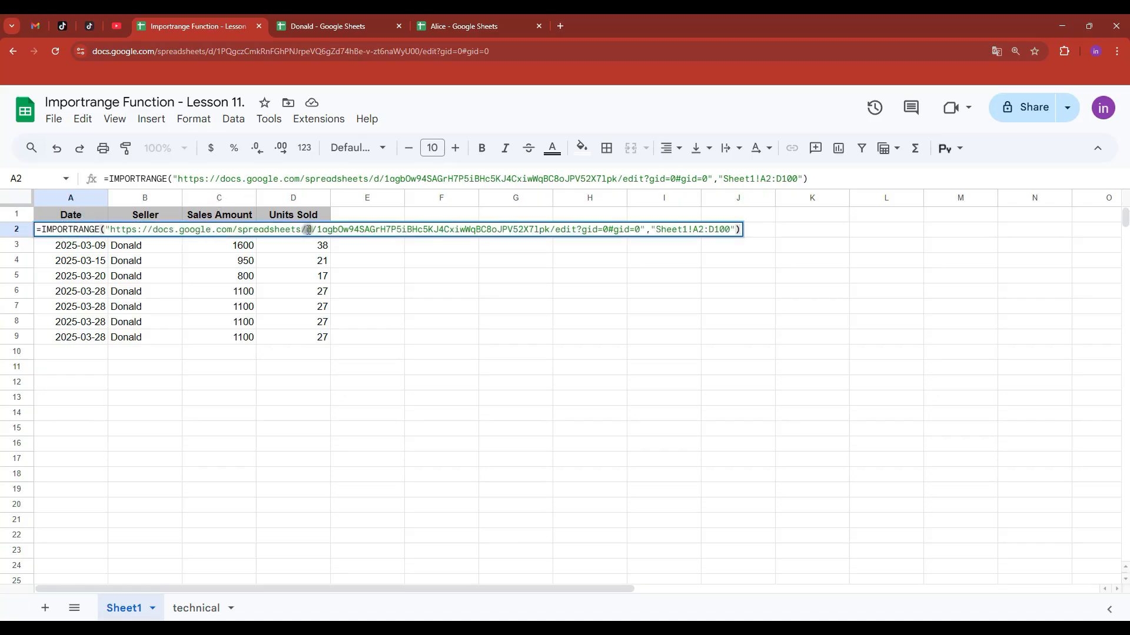
drag(109, 230, 216, 231)
drag(493, 232, 636, 231)
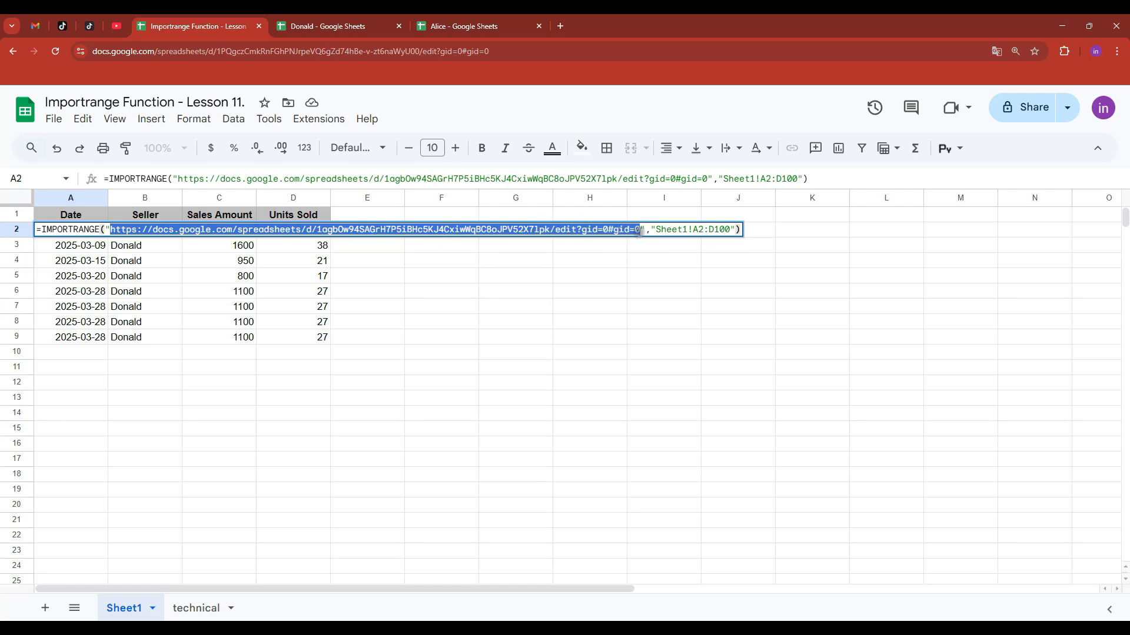
click(549, 230)
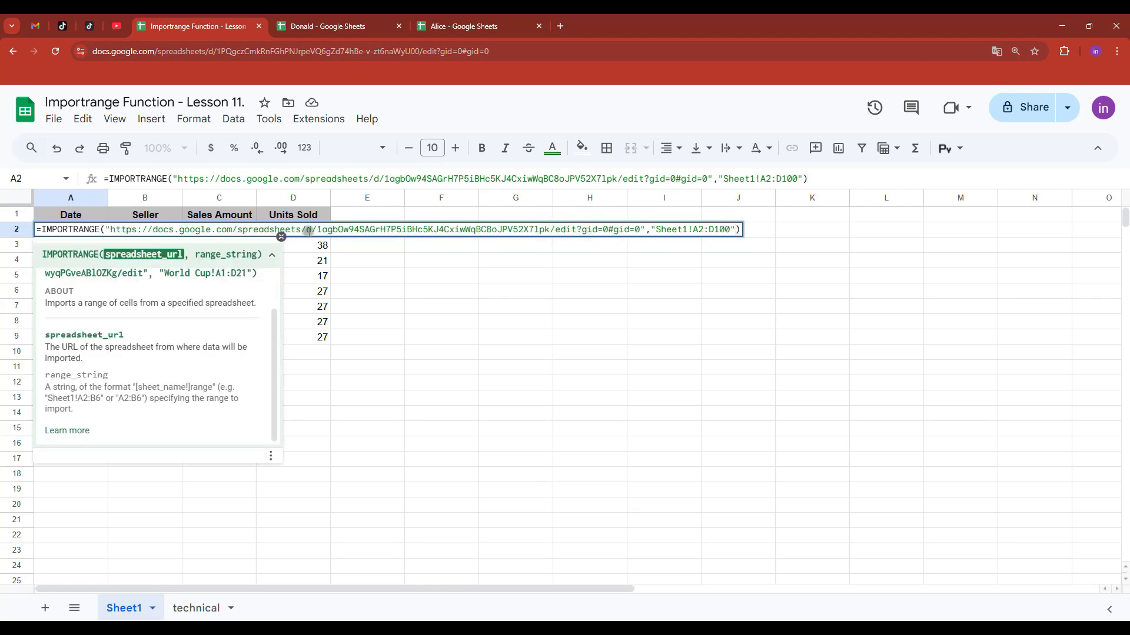
drag(317, 229, 551, 228)
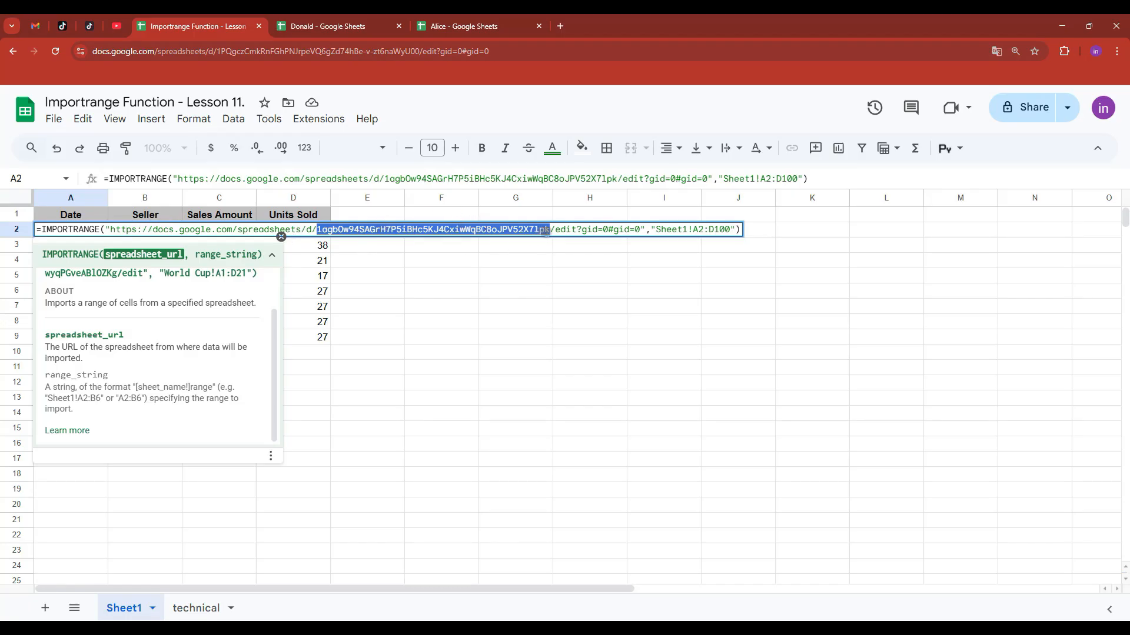
drag(640, 229, 111, 229)
key(BackSpace)
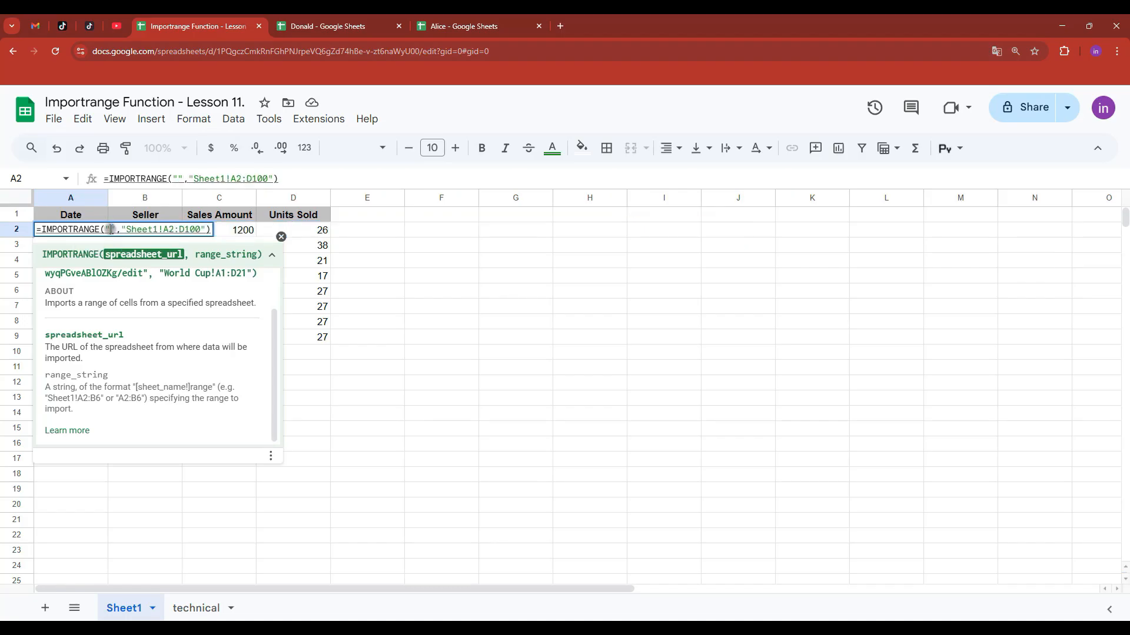
click(281, 237)
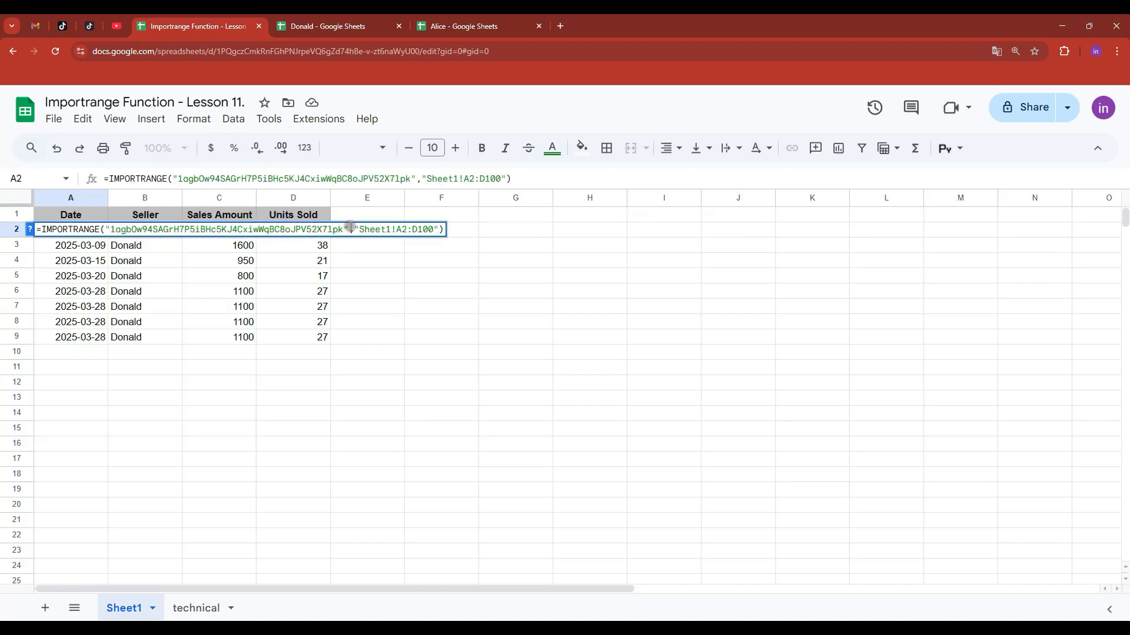
key(Return)
key(Up)
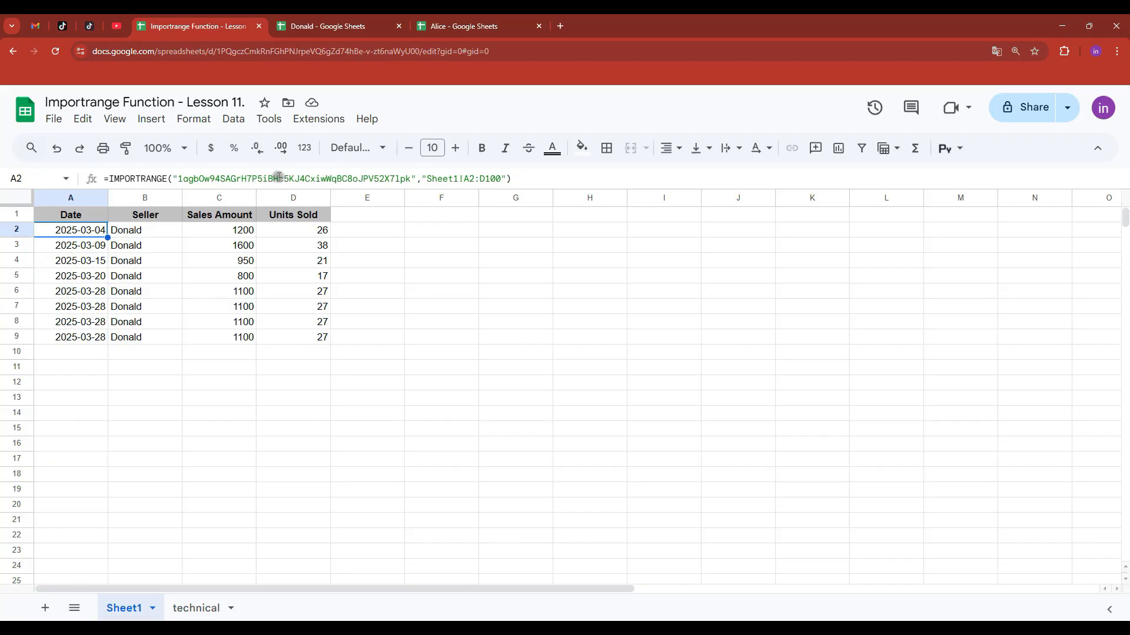
double_click(91, 229)
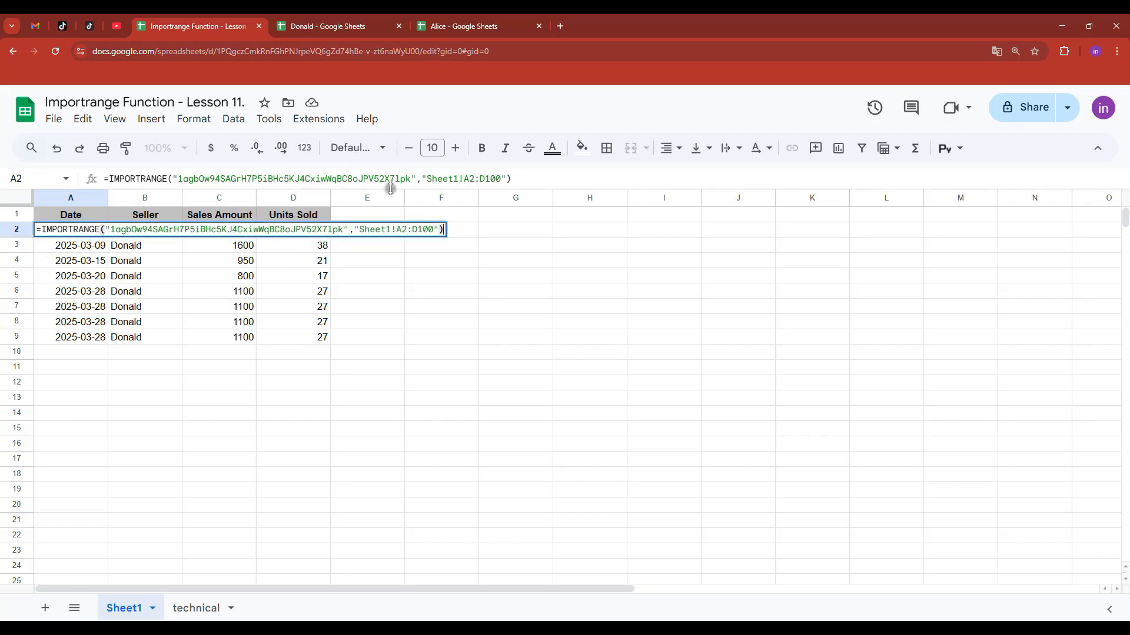
- Wrap the sheet name in single quotes so the range reads 'Sheet1'!A2:D100
drag(390, 189, 406, 256)
drag(427, 179, 457, 179)
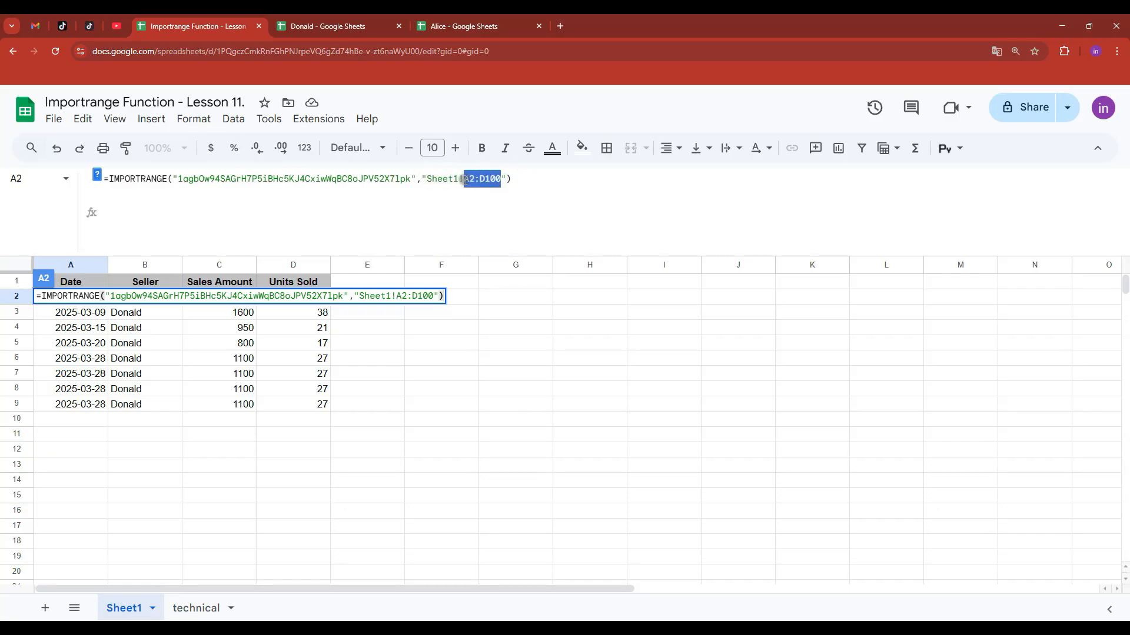
click(426, 180)
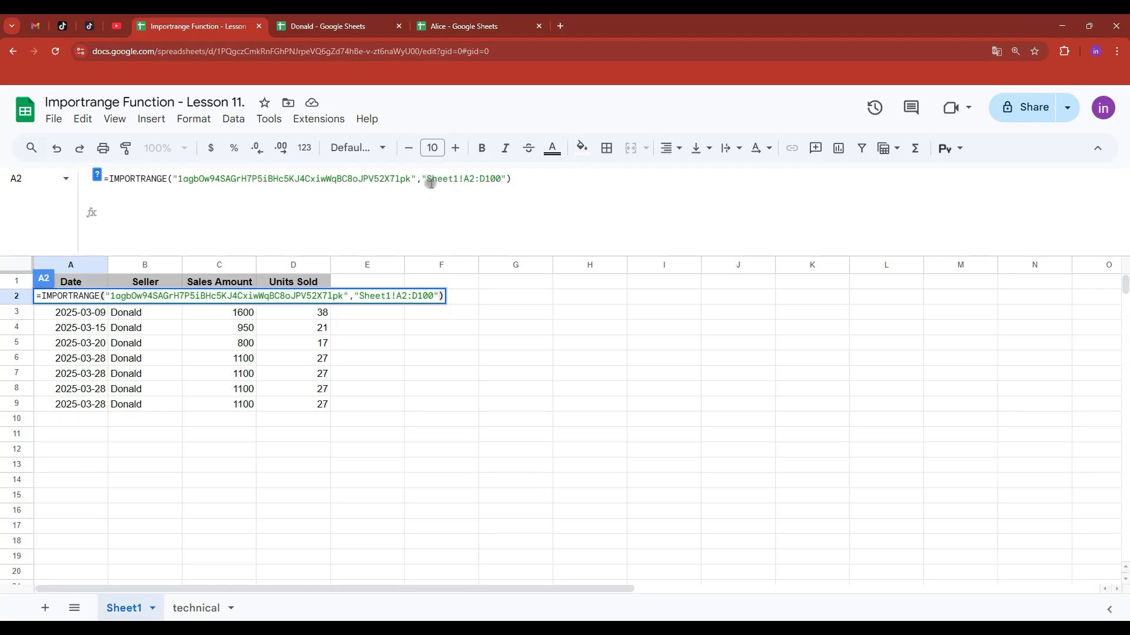
text(')
click(464, 179)
text(')
key(Return)
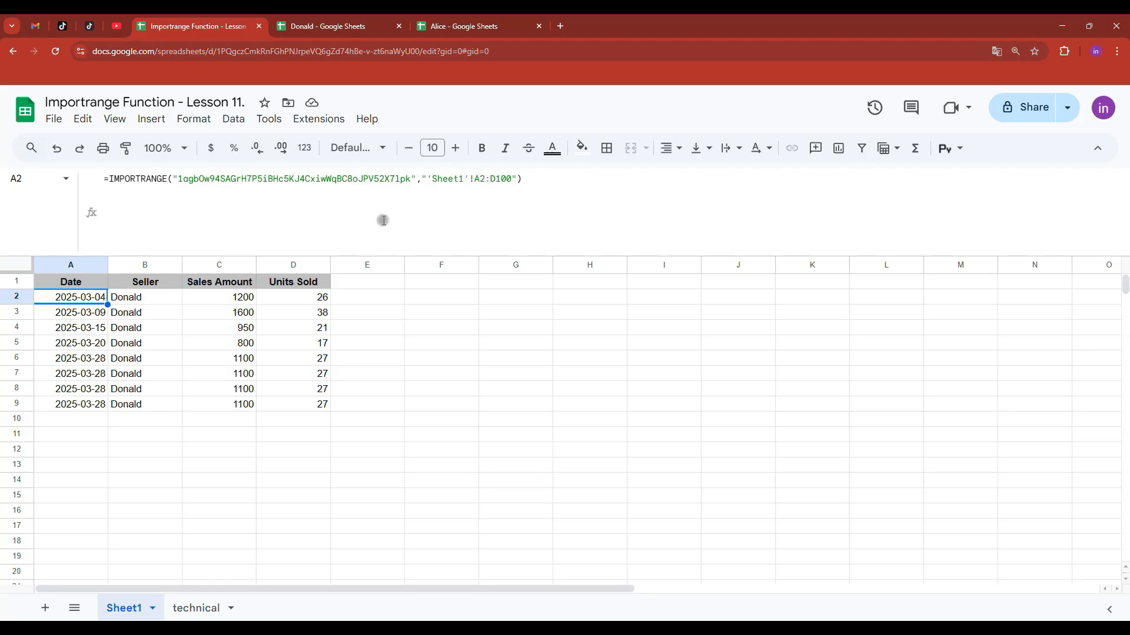
drag(373, 257, 383, 228)
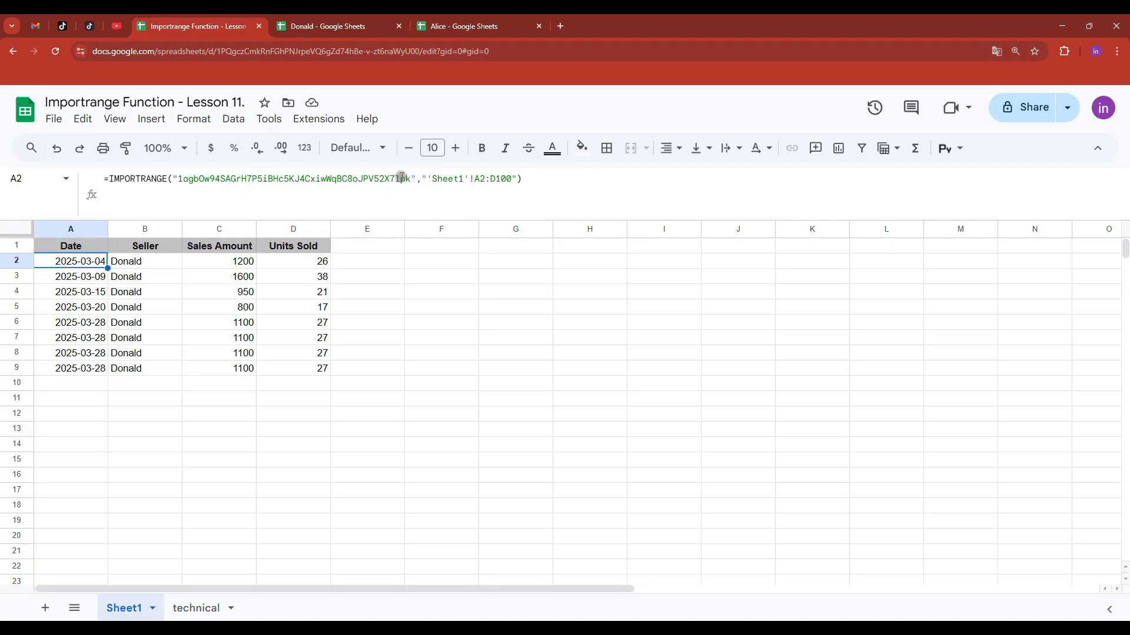
drag(413, 179, 180, 183)
key(ctrl+c)
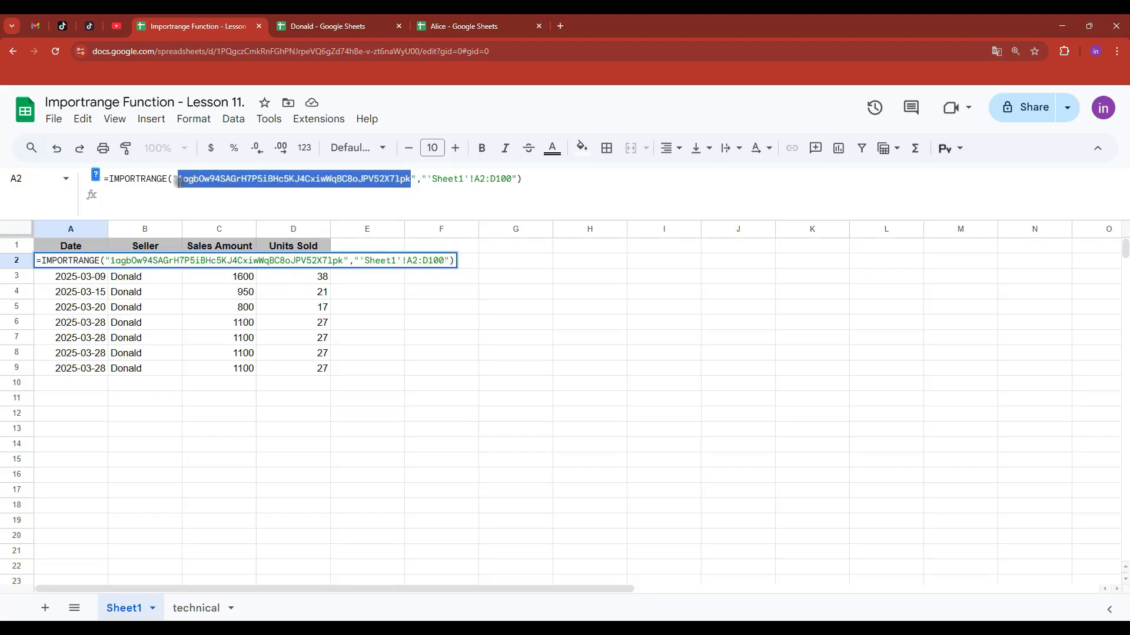
- Paste the spreadsheet ID into technical!A2 and insert a new column B headed Range&Sheet
key(Escape)
click(197, 608)
click(56, 260)
key(ctrl+v)
click(102, 295)
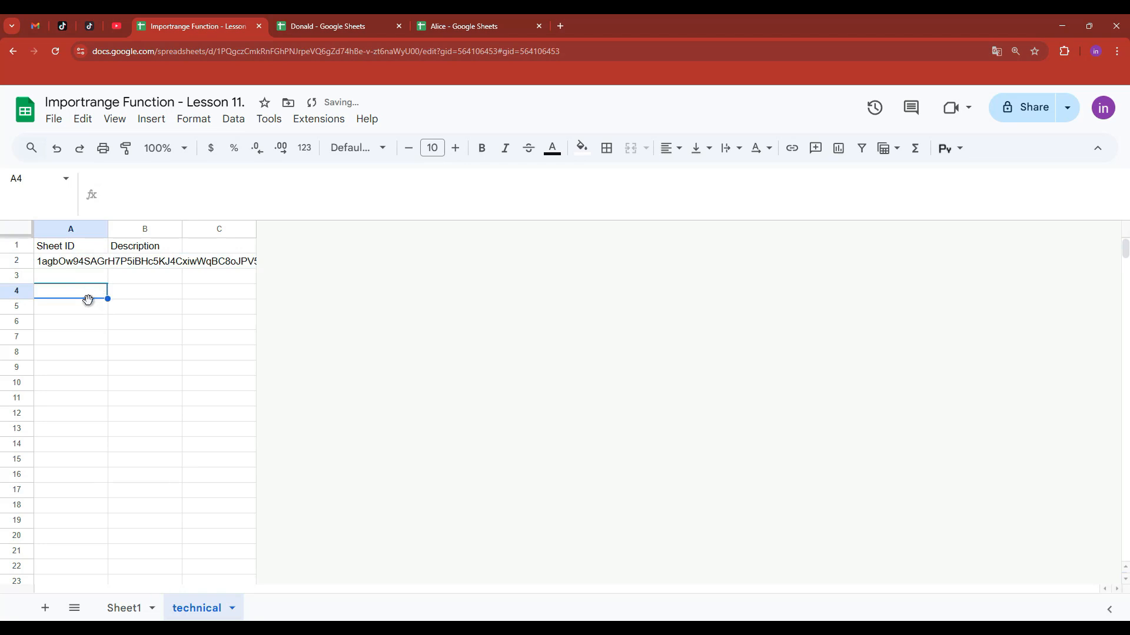
right_click(156, 229)
click(263, 271)
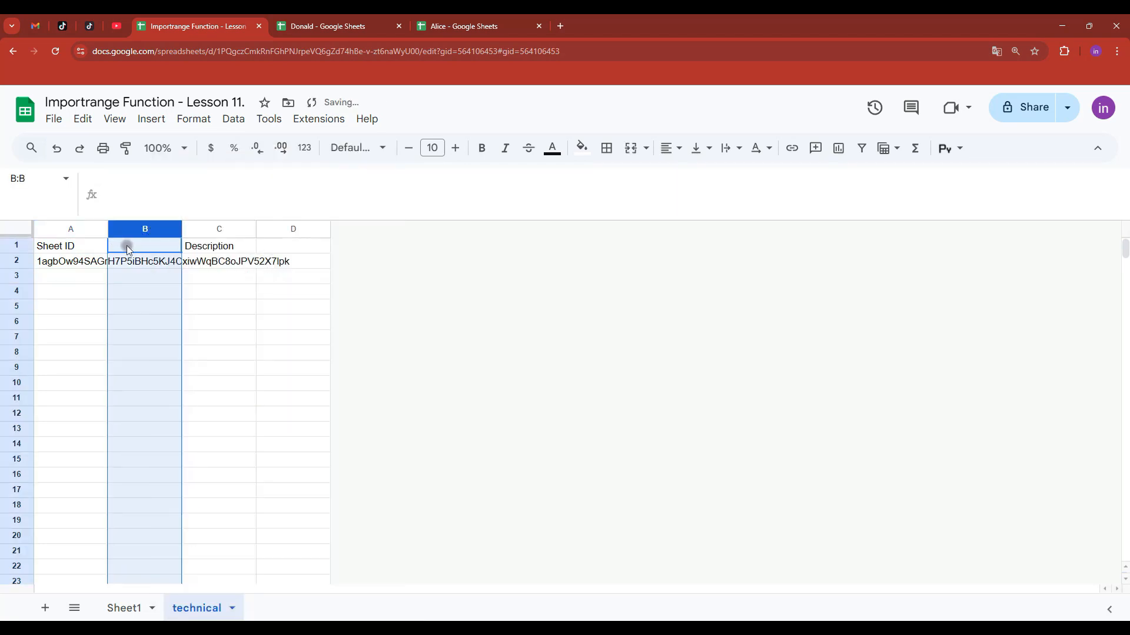
click(130, 246)
text(Range&She)
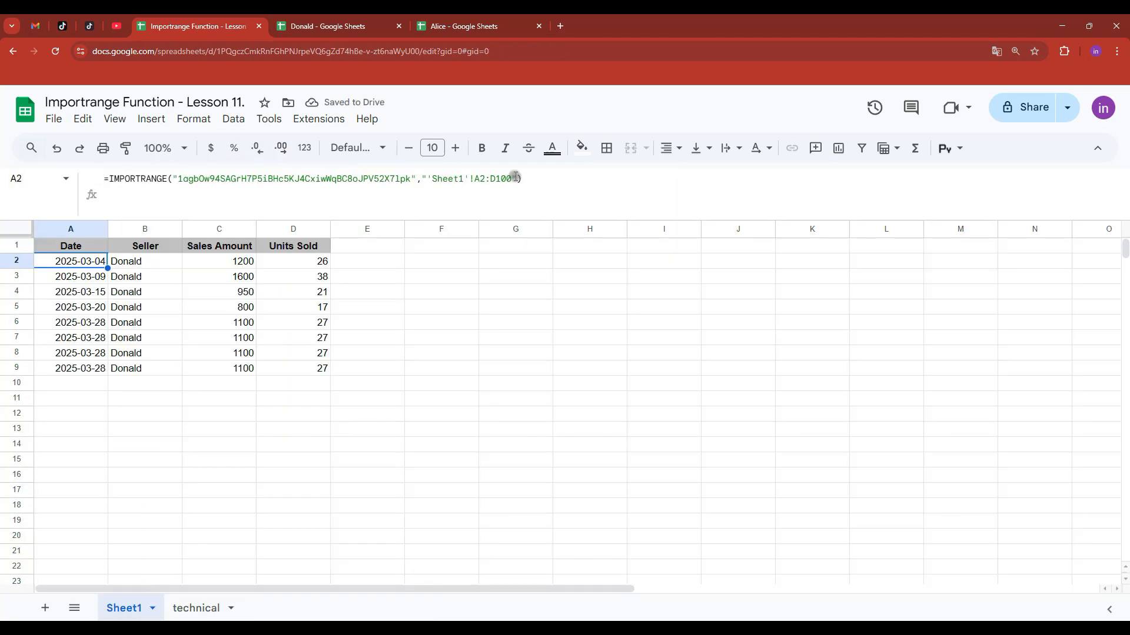
- Rewrite Sheet1!A2 as =IMPORTRANGE(technical!A2,technical!B2)
drag(512, 178, 430, 179)
drag(415, 178, 184, 180)
key(BackSpace)
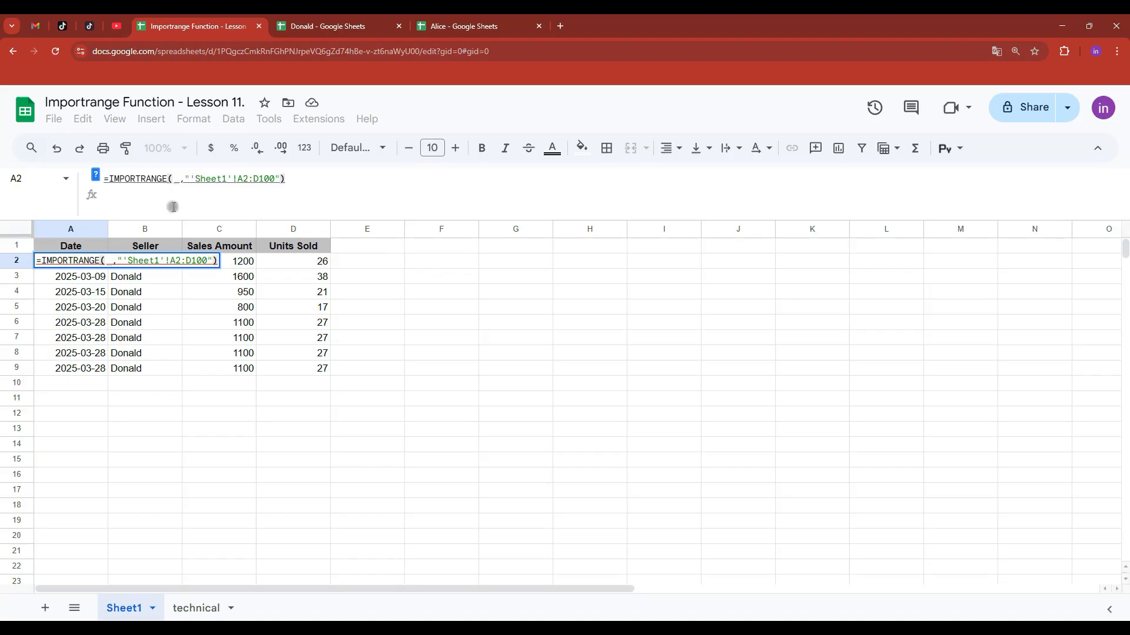
click(195, 608)
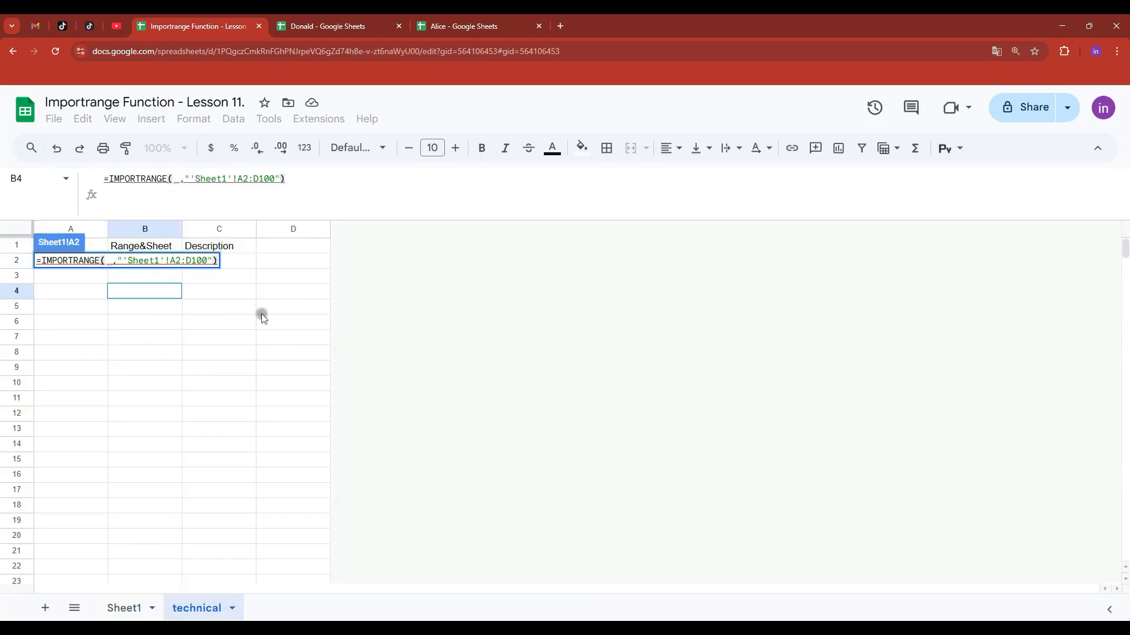
click(96, 274)
key(BackSpace)
text(2)
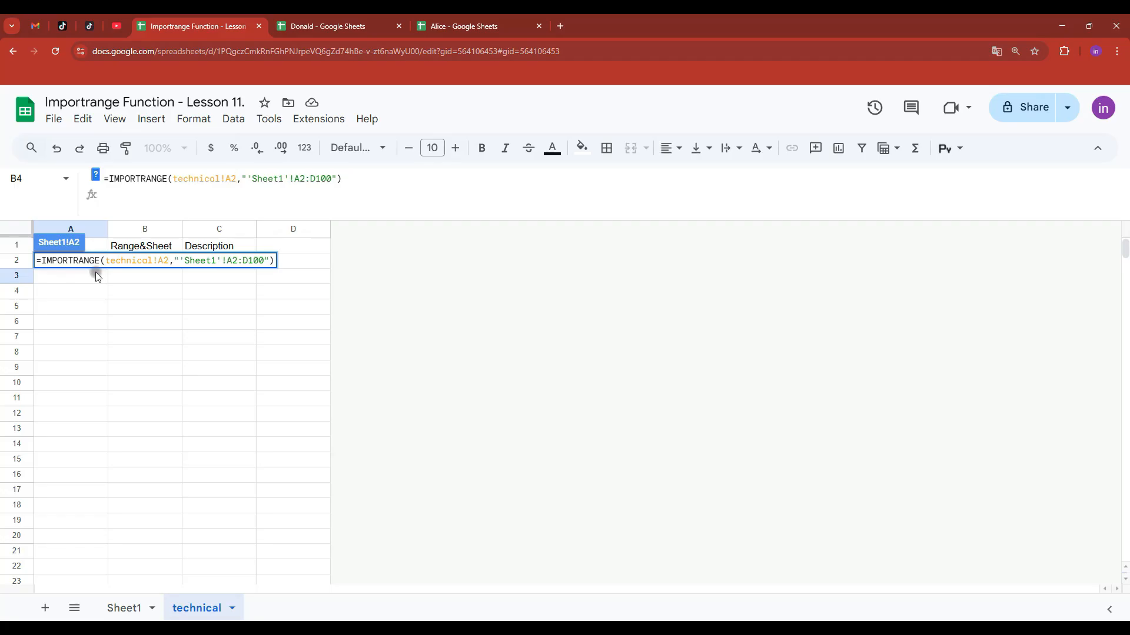
drag(337, 177, 240, 177)
key(BackSpace)
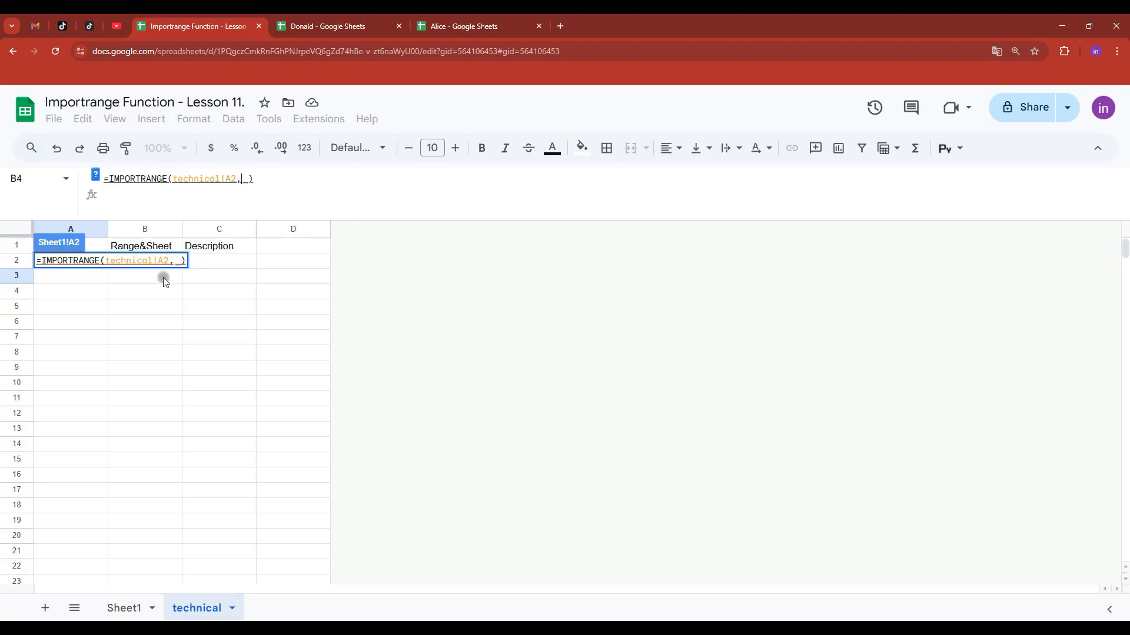
click(164, 277)
key(BackSpace)
text(2)
key(Return)
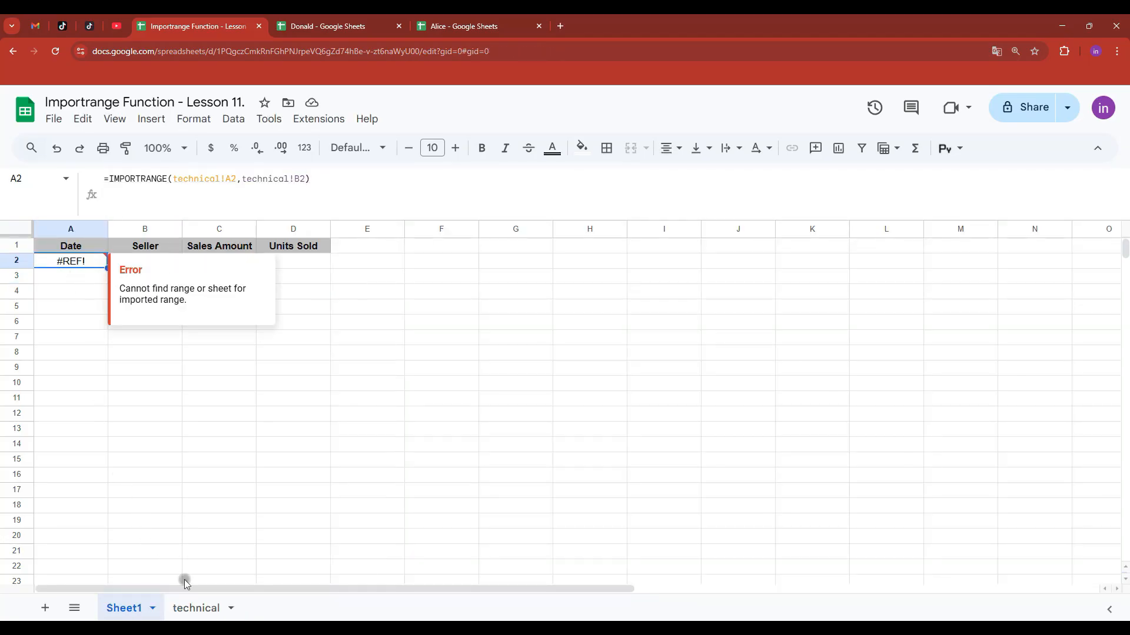
- Delete the stray apostrophe so technical!B2 reads Sheet1!A2:D100, then verify Sheet1's import
click(189, 606)
double_click(126, 259)
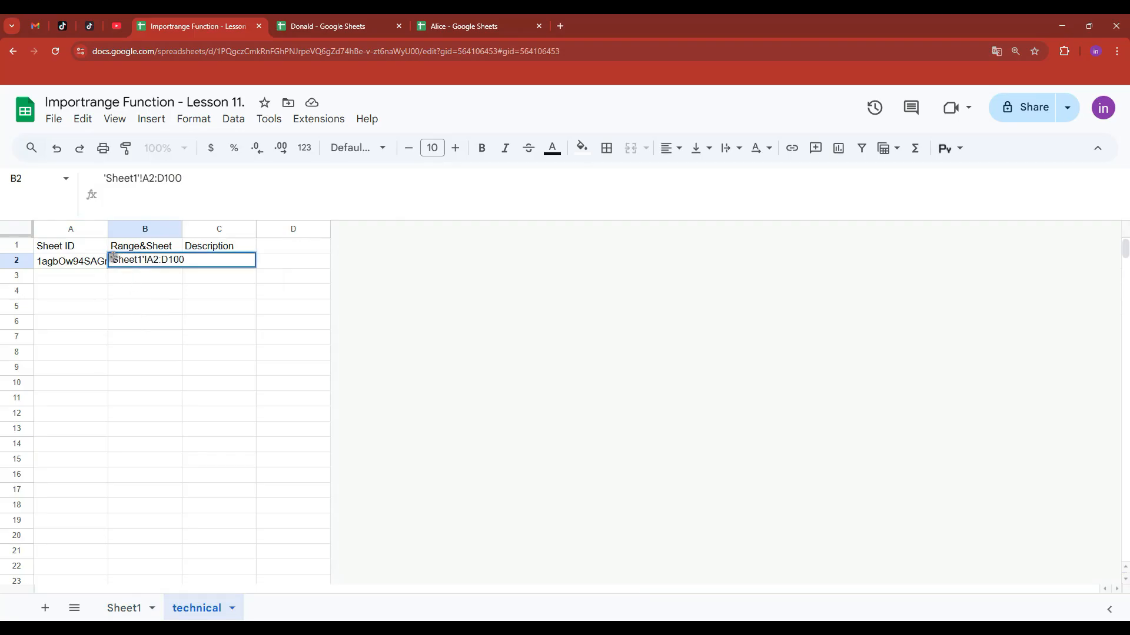
key(BackSpace)
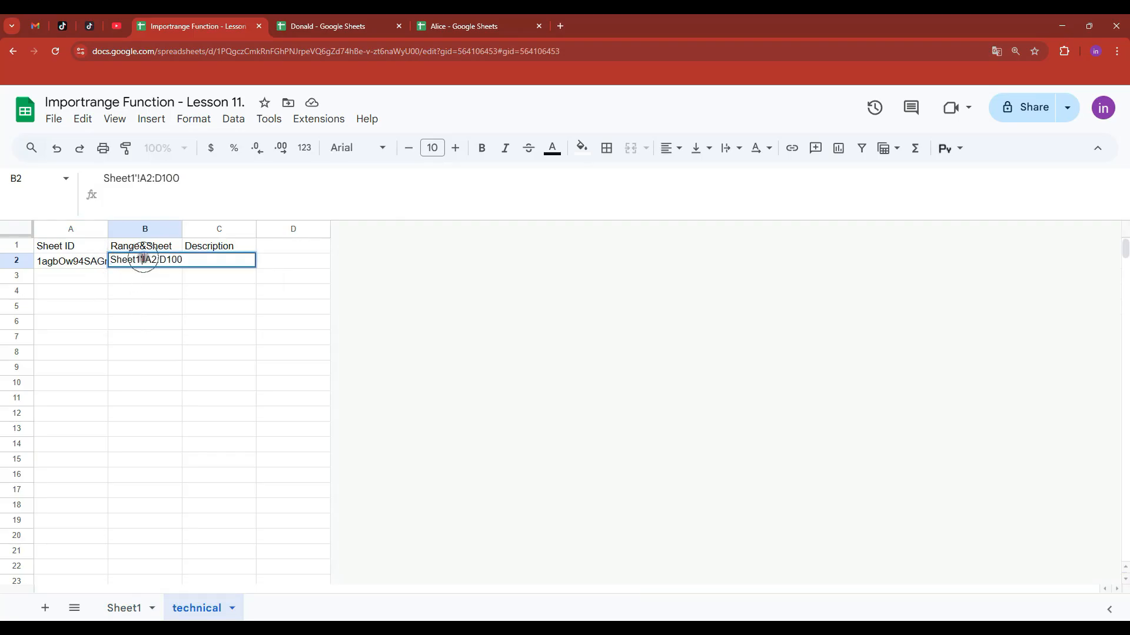
click(157, 305)
click(124, 608)
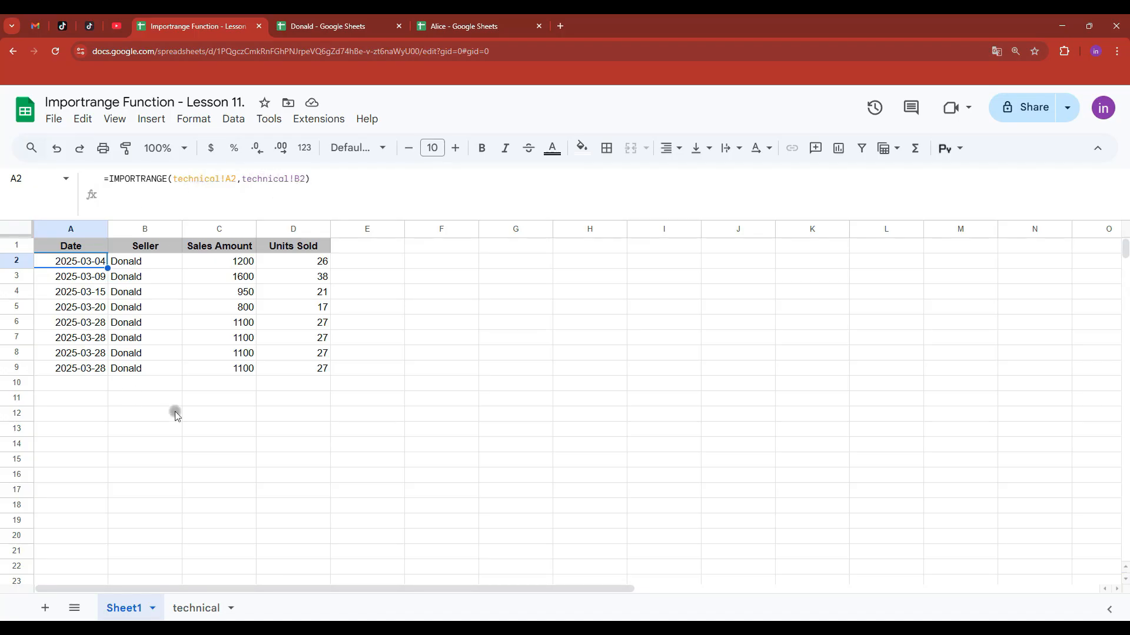
click(189, 608)
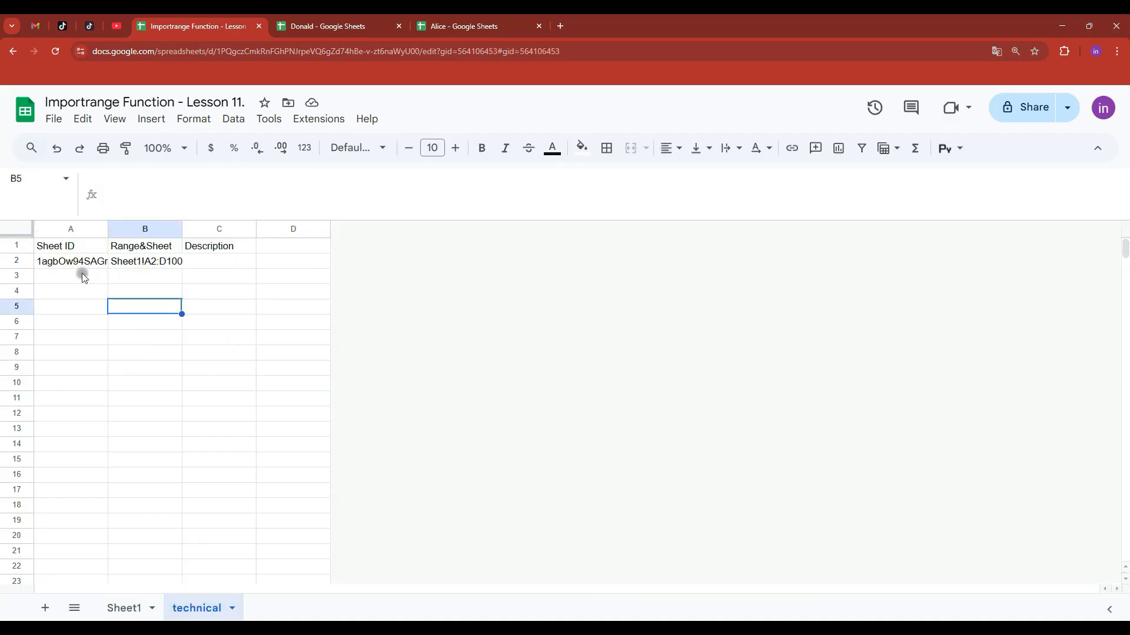
- Extend the range in B2 to Sheet1!A2:D1000 and widen column B to fit it
double_click(162, 266)
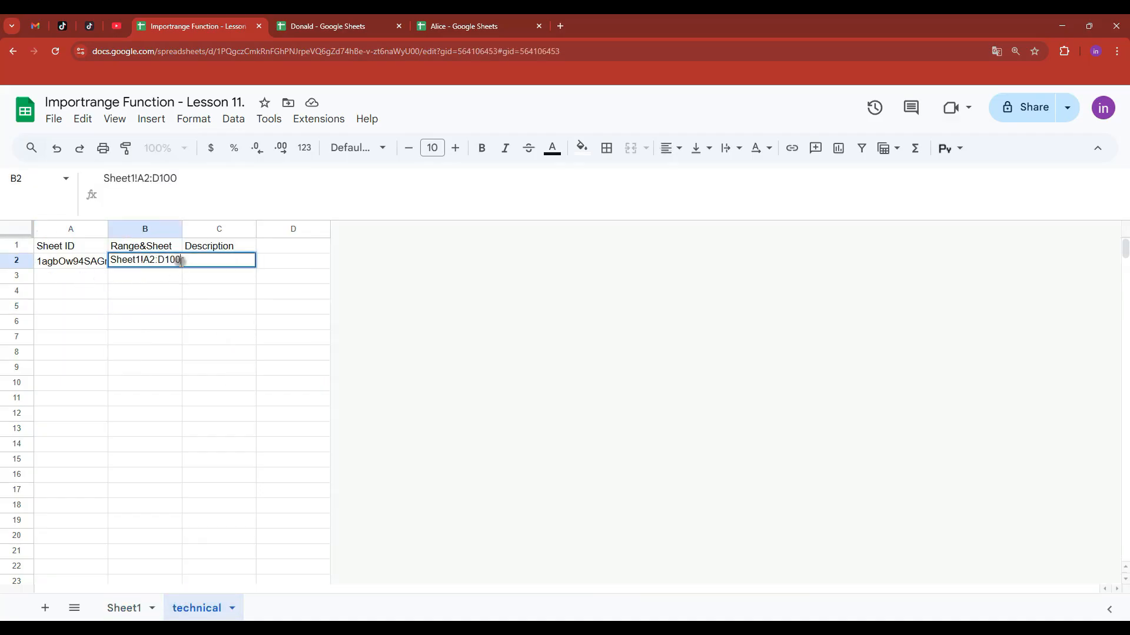
click(174, 293)
click(143, 264)
drag(182, 229, 198, 229)
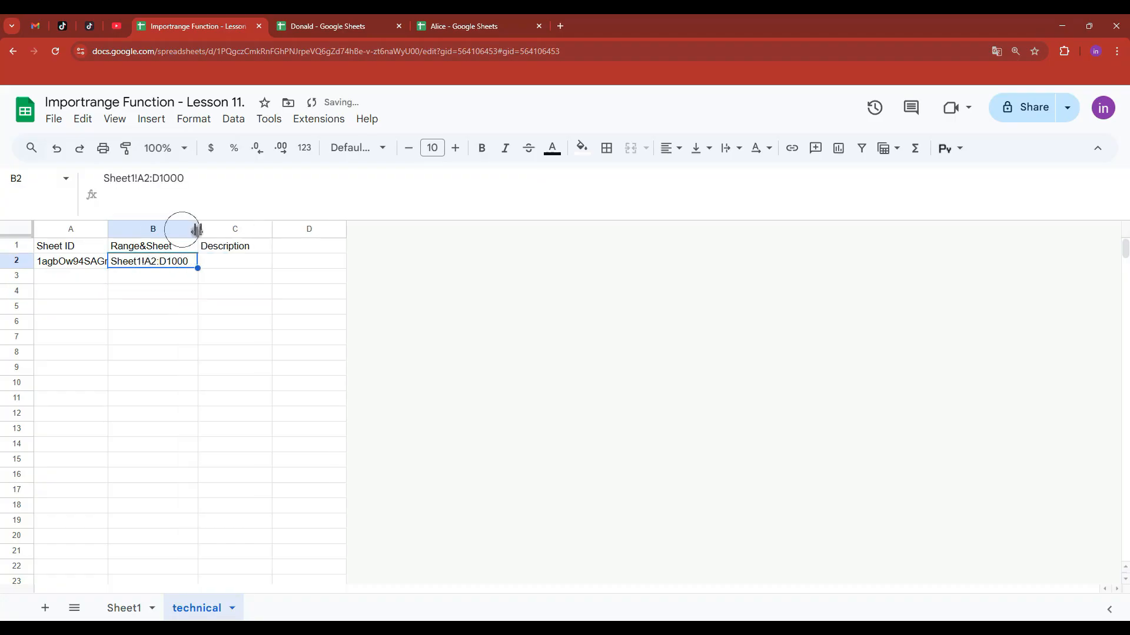
click(171, 282)
- Enter 'Donal, Analytics' as the source description in C2
click(235, 264)
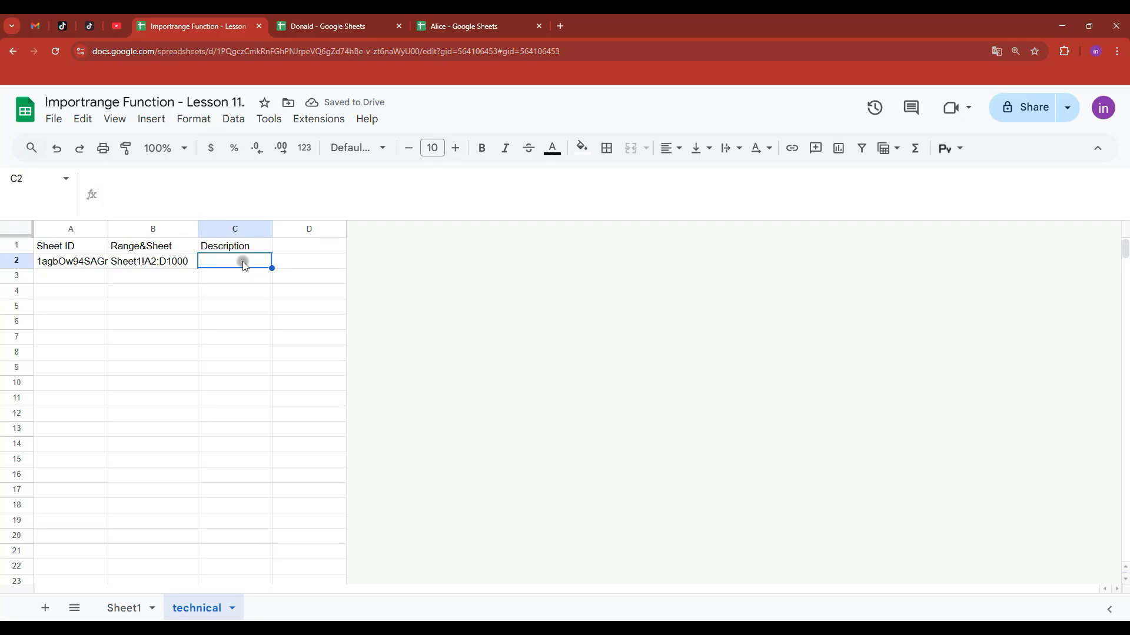
double_click(244, 263)
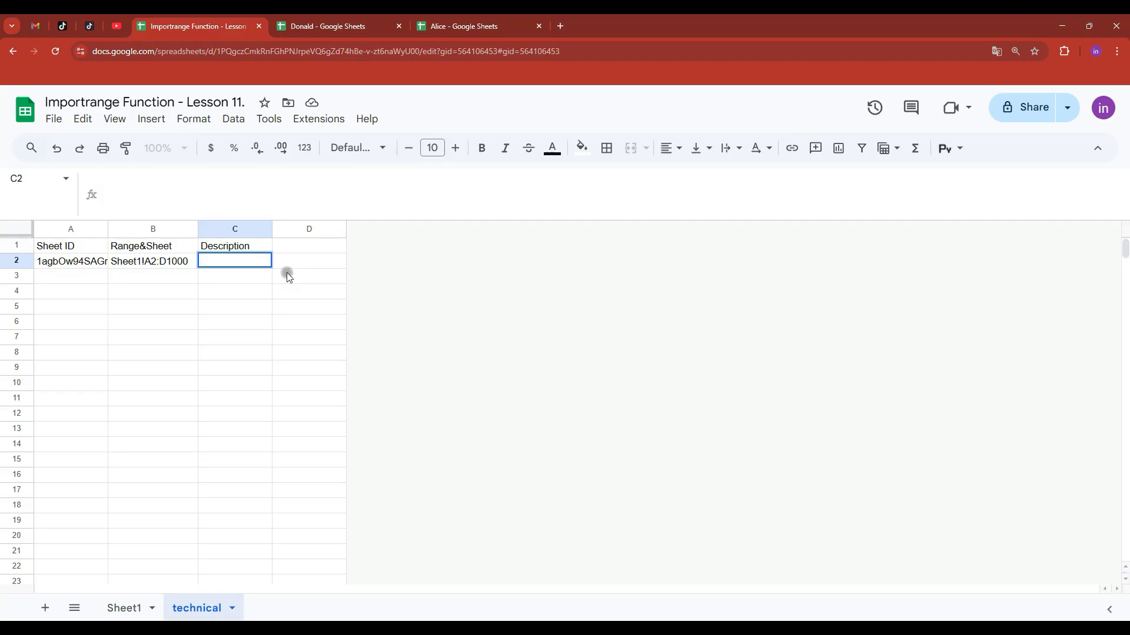
text(Donal, Analytics)
key(Return)
key(ctrl+shift+Page_Up)
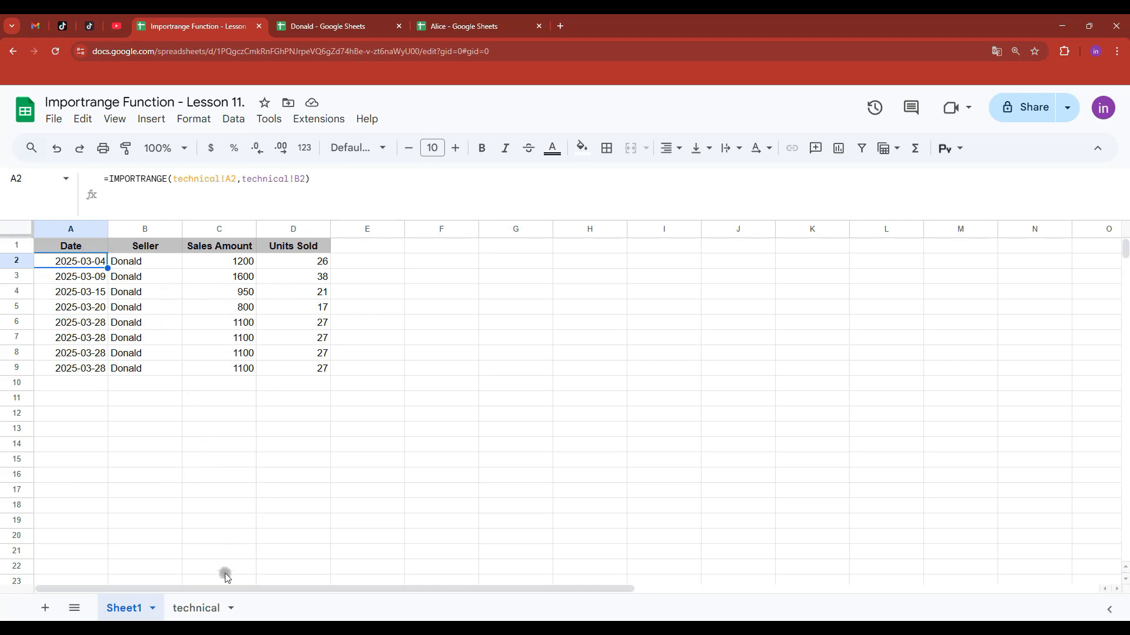
click(203, 608)
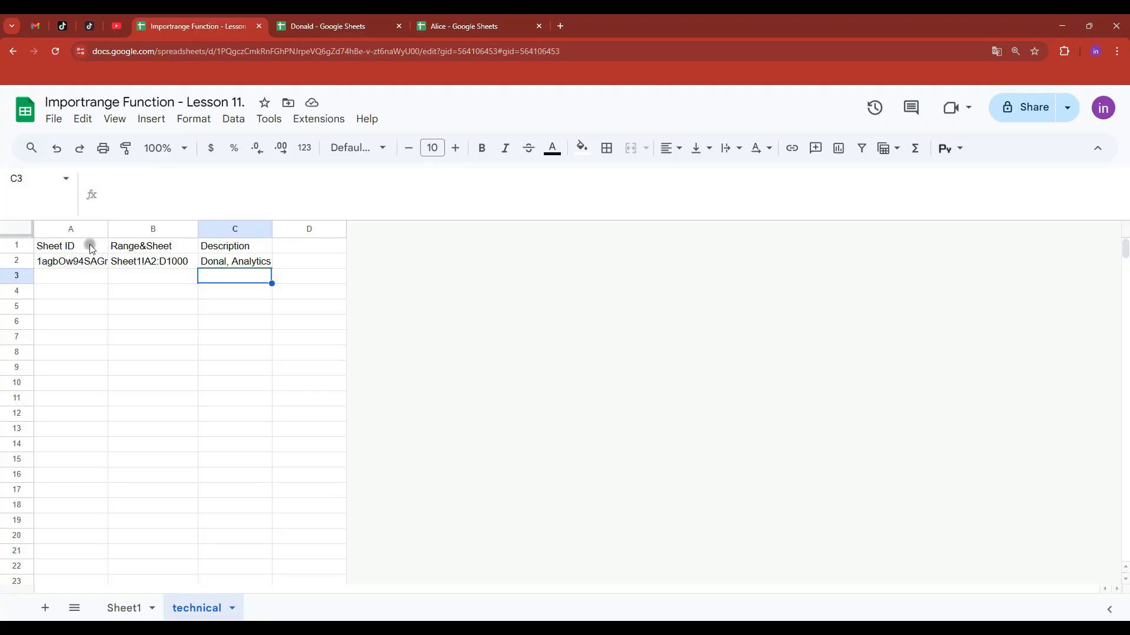
key(Up)
- Copy the source spreadsheet's web address and select cell D2 for it
click(347, 26)
click(537, 51)
key(ctrl+c)
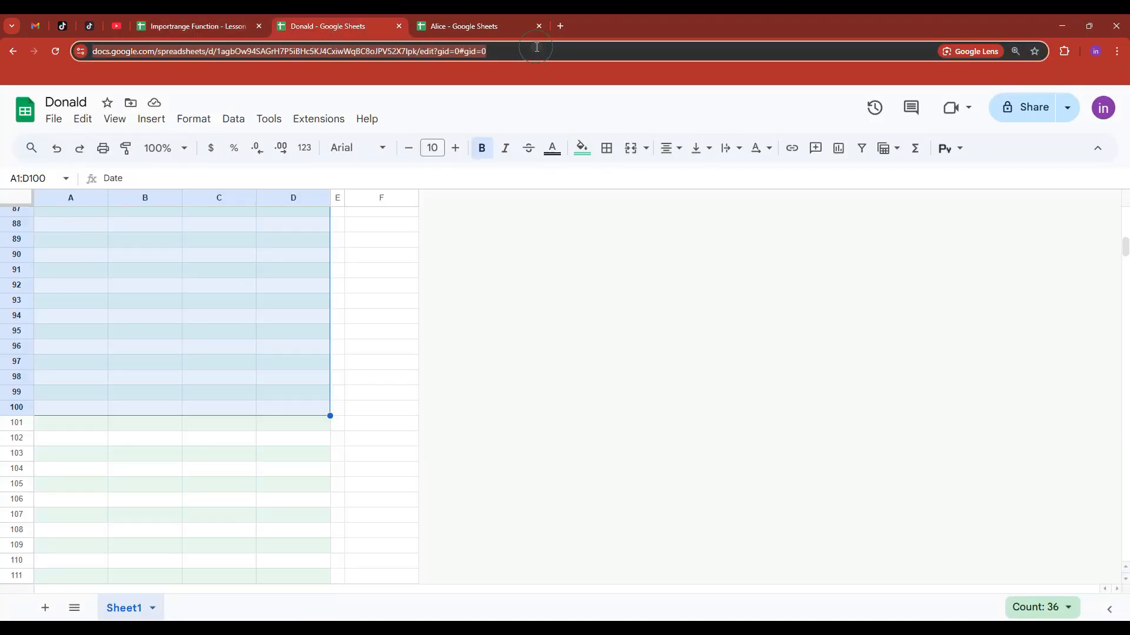
click(217, 26)
click(302, 262)
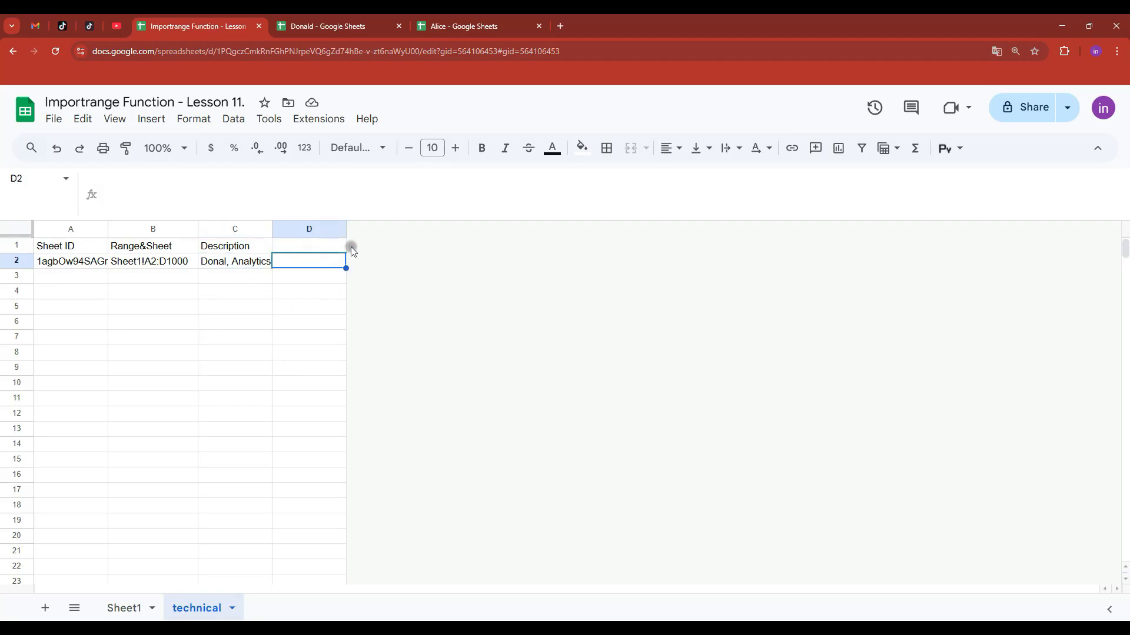
- Paste the source spreadsheet's URL into D2 and turn it into a file chip
key(ctrl+v)
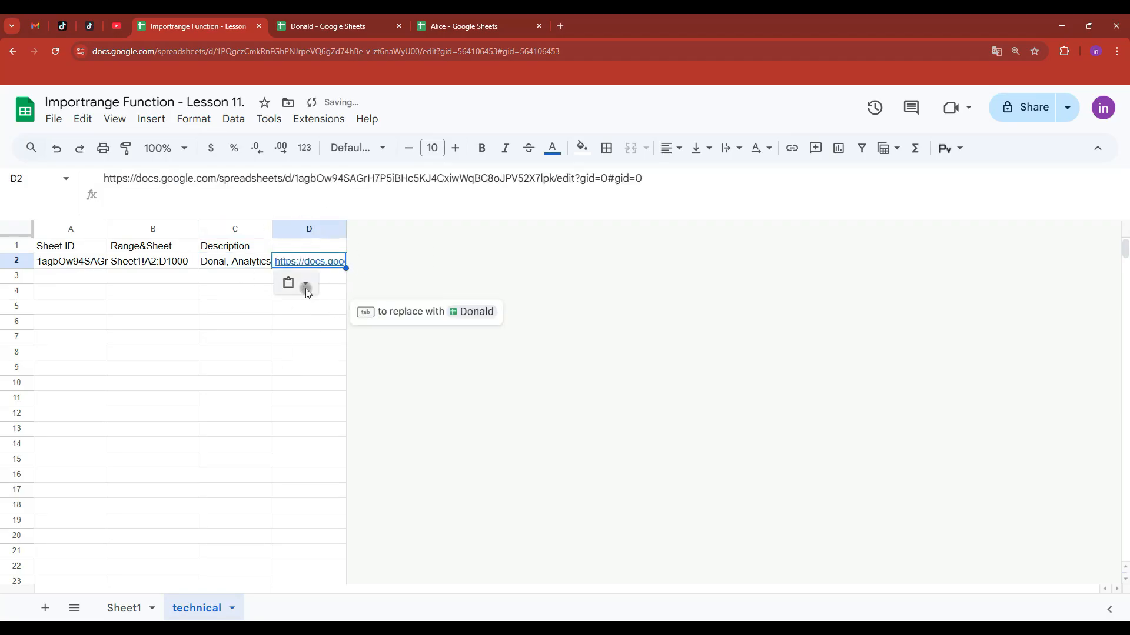
key(Tab)
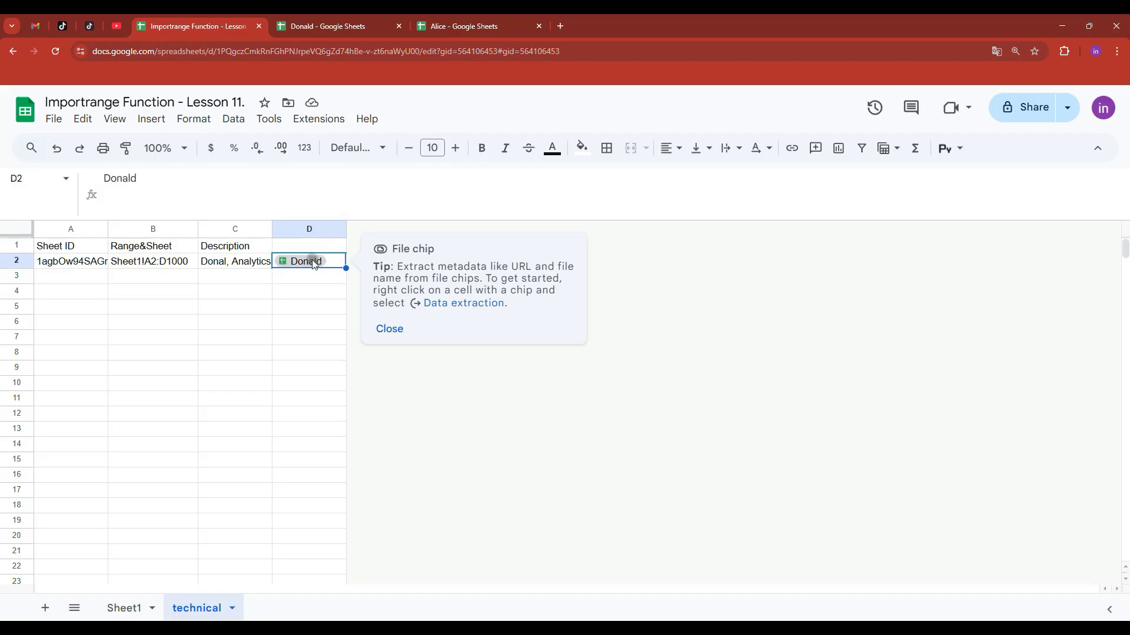
click(327, 276)
click(381, 329)
- On Sheet1, look over the seller names in B2:B7 and columns A through D
click(125, 608)
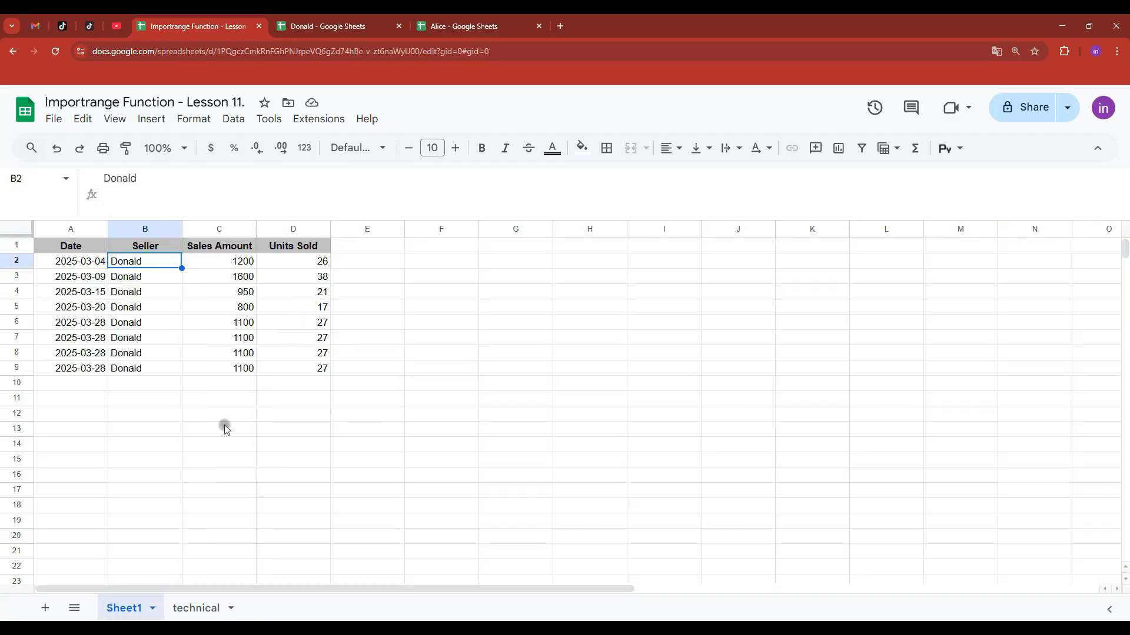
drag(149, 263, 146, 343)
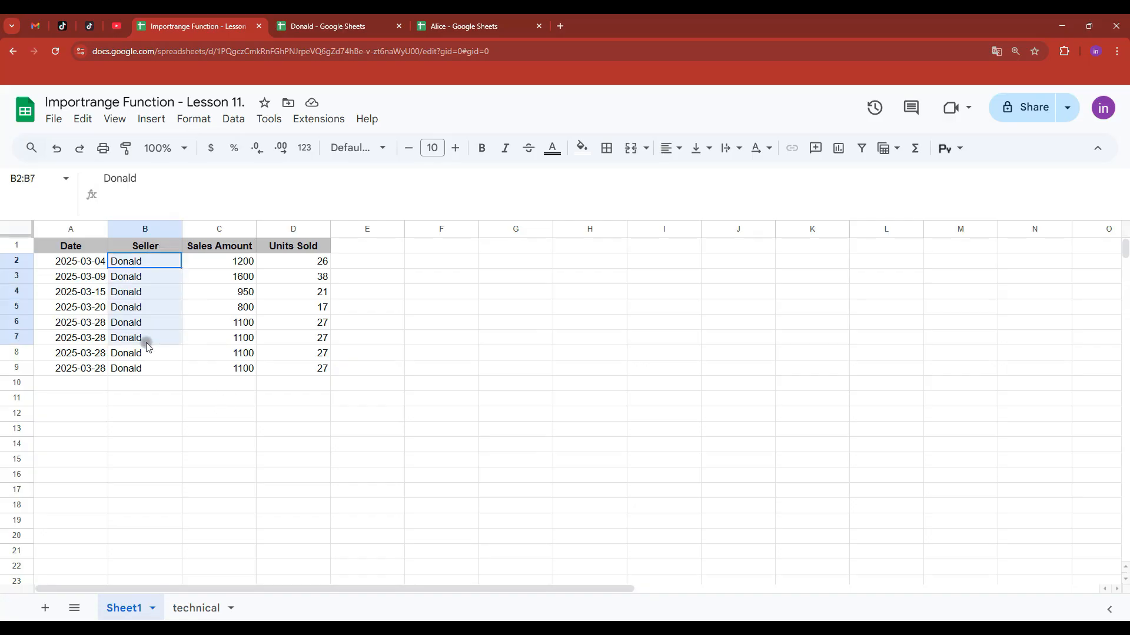
click(136, 283)
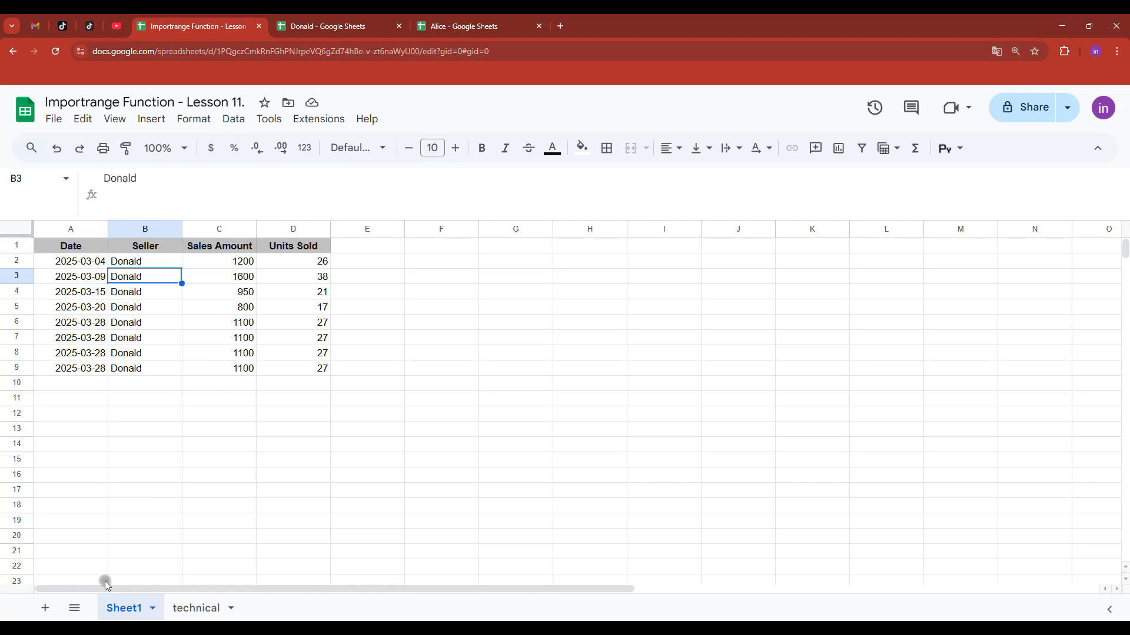
click(70, 227)
click(297, 228)
shift+click(70, 228)
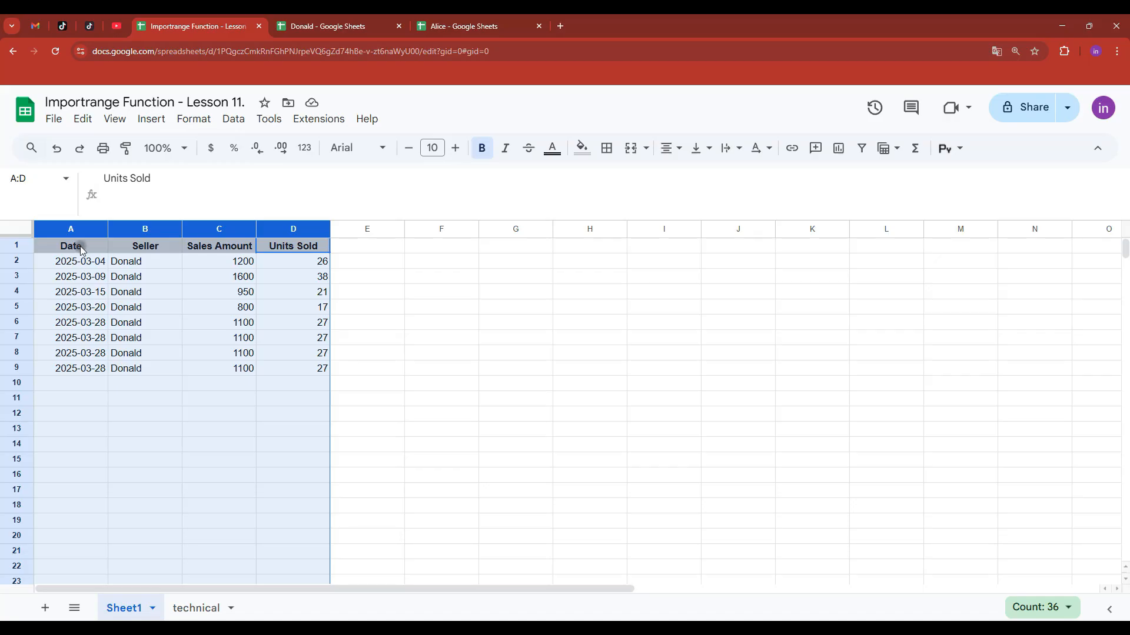
click(83, 250)
- Review A2's IMPORTRANGE formula without changing it, then go to the technical sheet
click(82, 259)
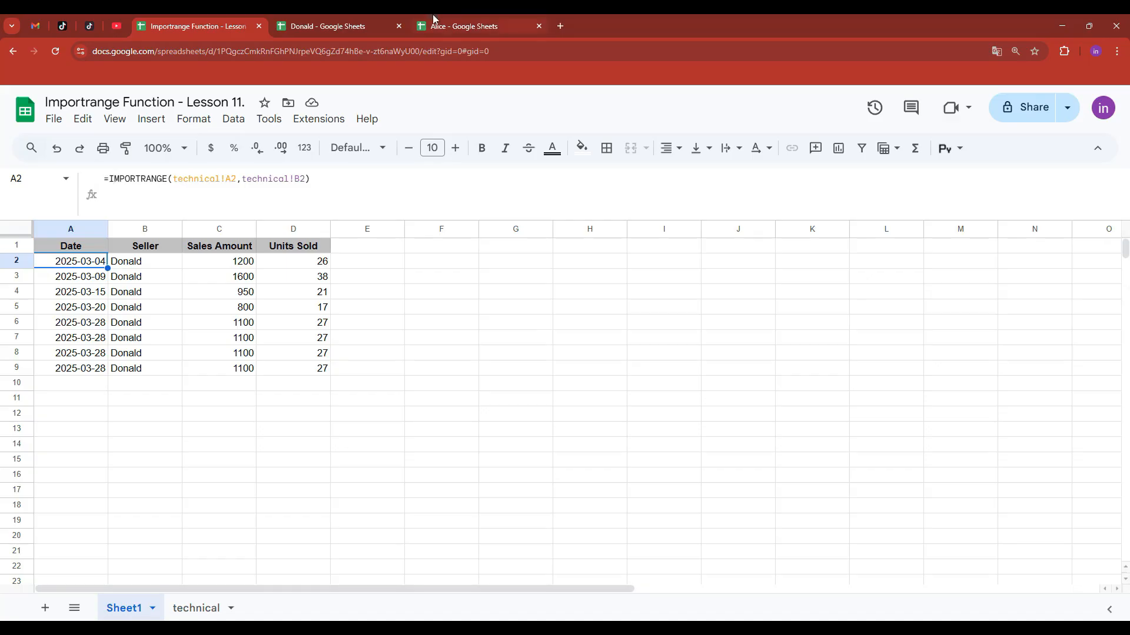
click(447, 25)
click(195, 26)
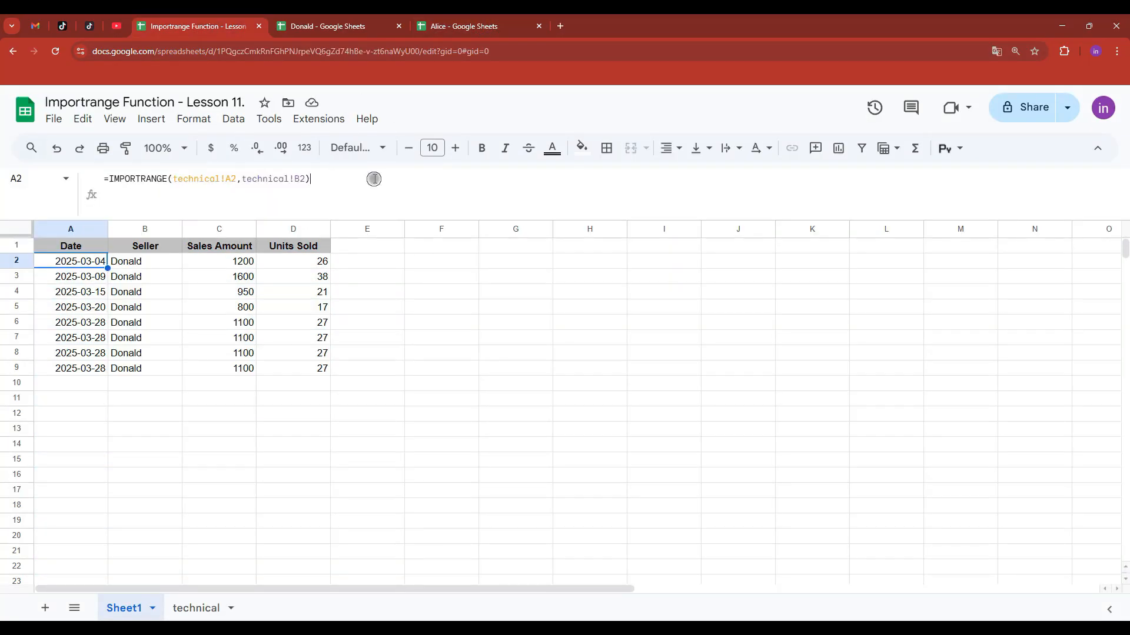
triple_click(210, 209)
key(ctrl+c)
key(Escape)
click(196, 608)
- Shorten the stored range in B2 to Sheet1!A2:D10
double_click(186, 263)
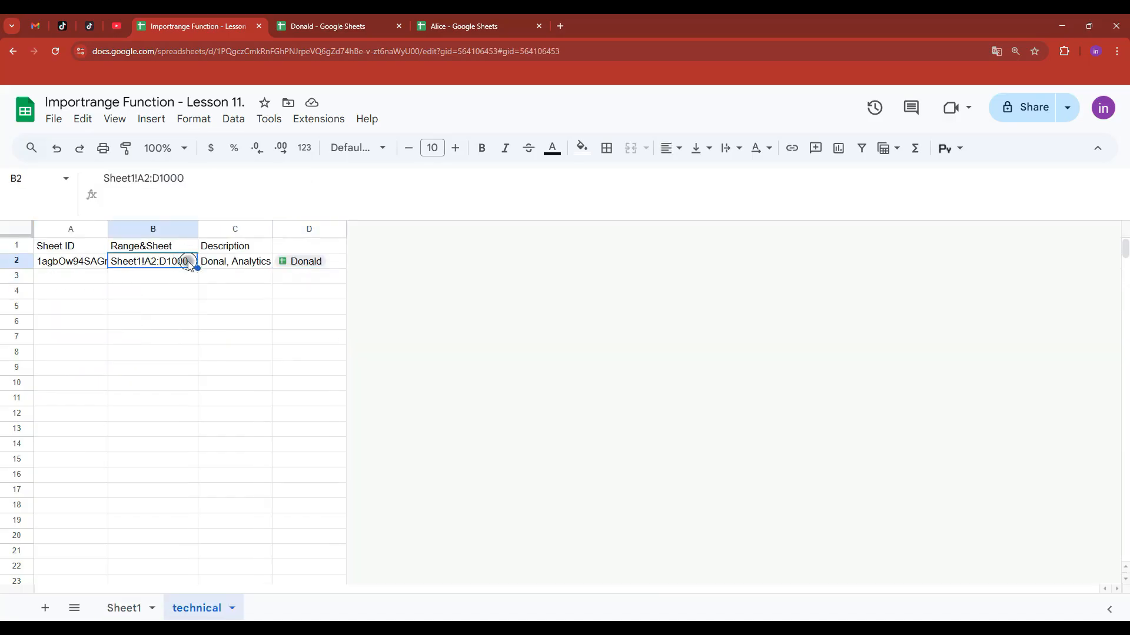
drag(187, 260, 176, 259)
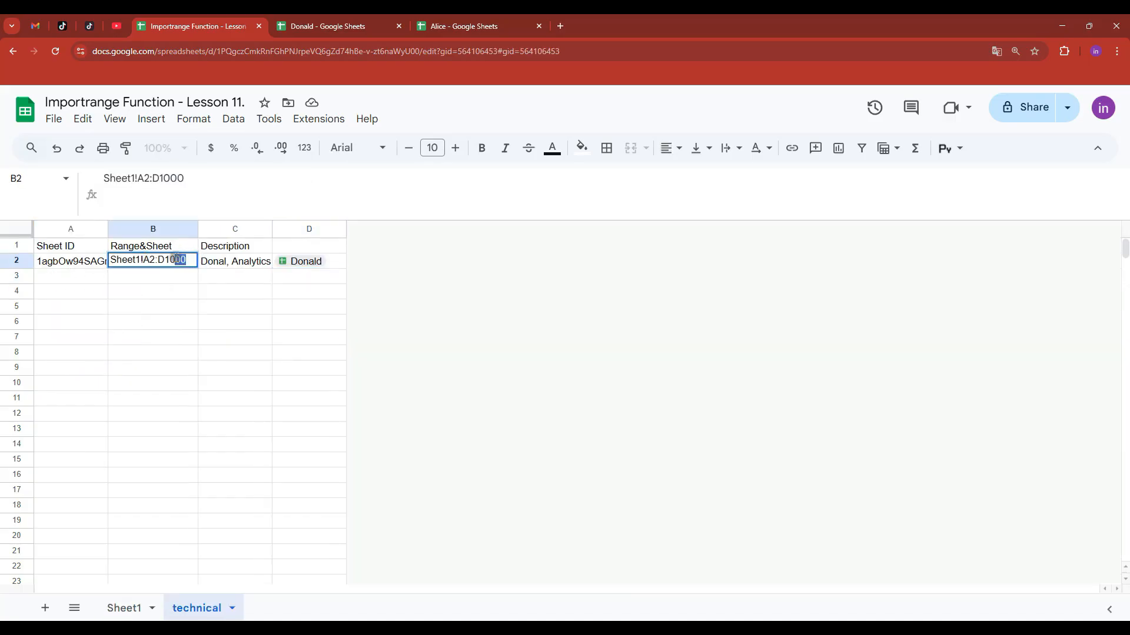
key(BackSpace)
key(Return)
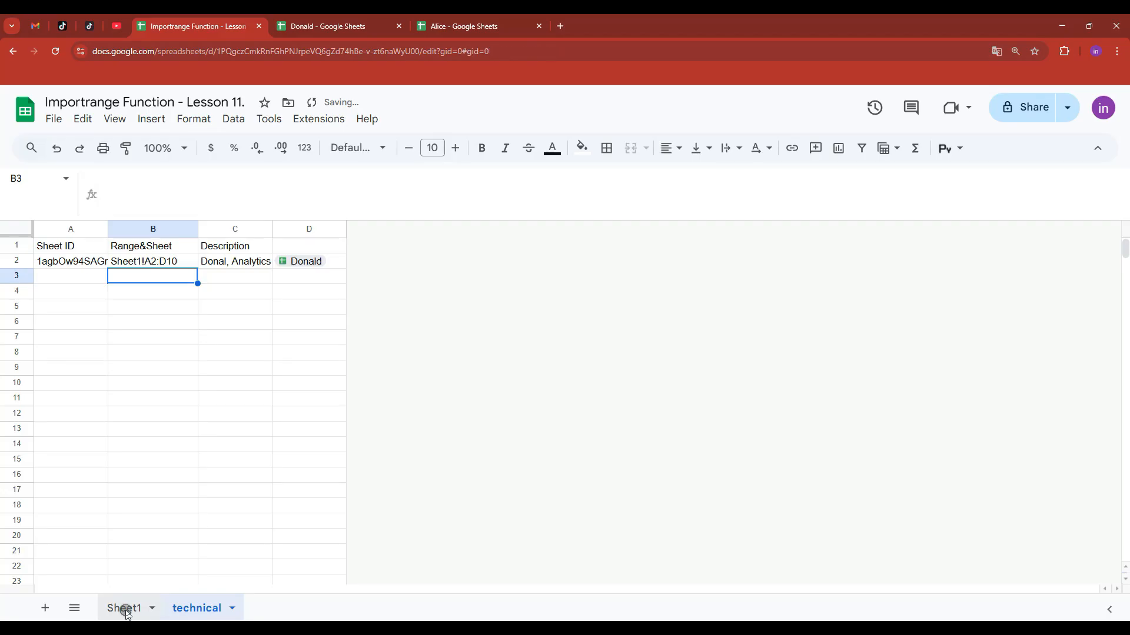
- Paste =IMPORTRANGE(technical!A2,technical!B2) into Sheet1!A12 to import Donald's rows again
click(123, 609)
double_click(76, 415)
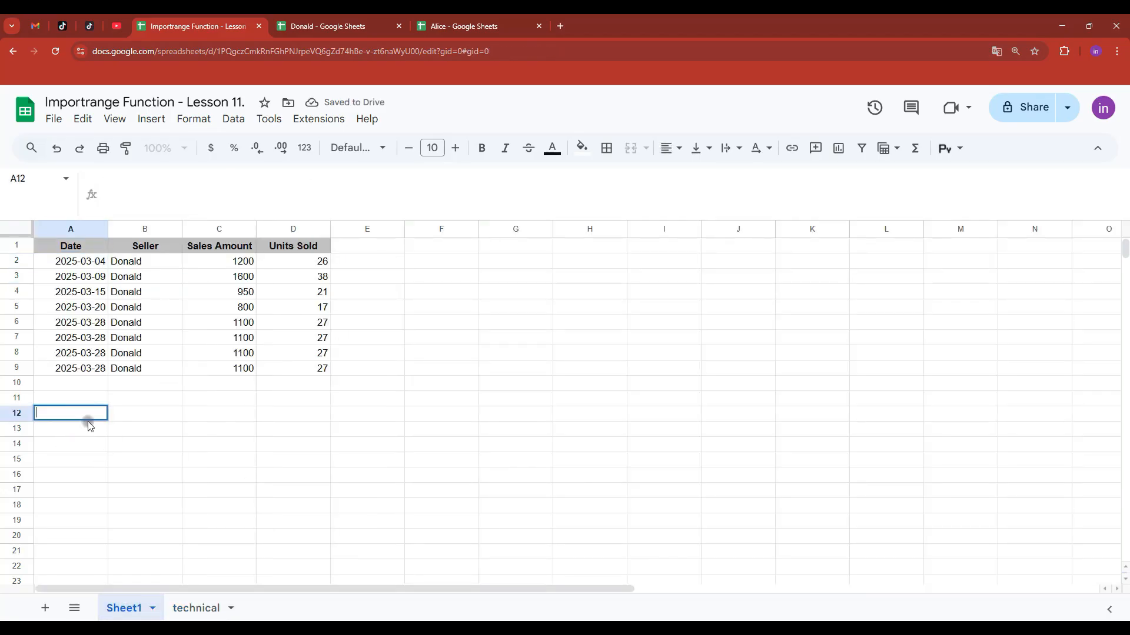
key(ctrl+v)
key(Return)
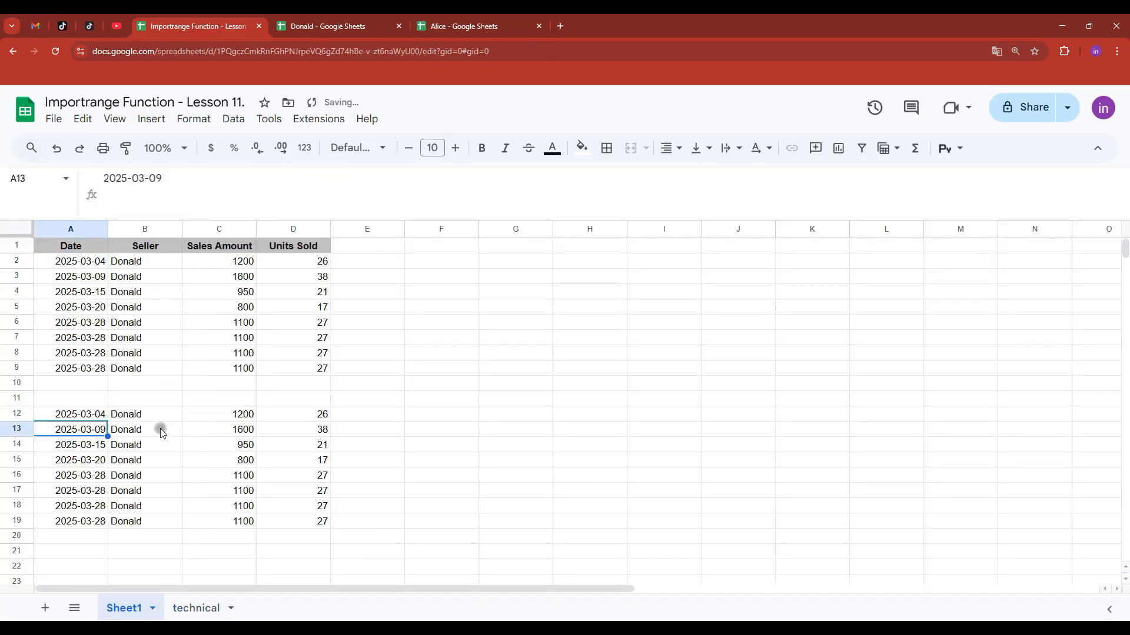
click(99, 417)
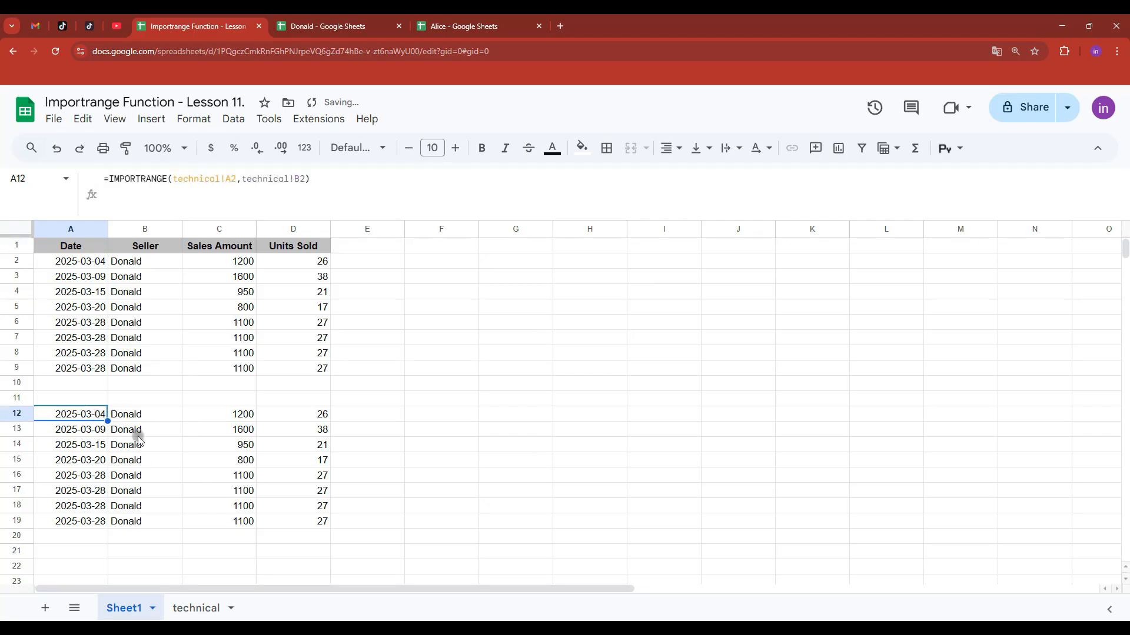
click(459, 27)
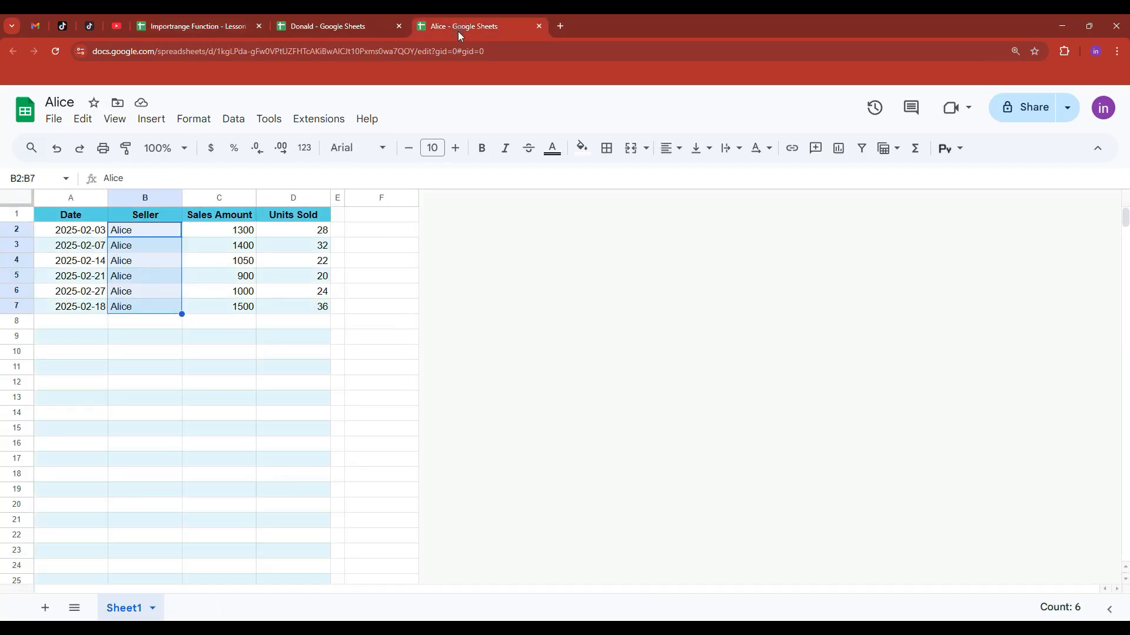
- Copy the spreadsheet ID from Alice's URL into technical!A3
double_click(348, 52)
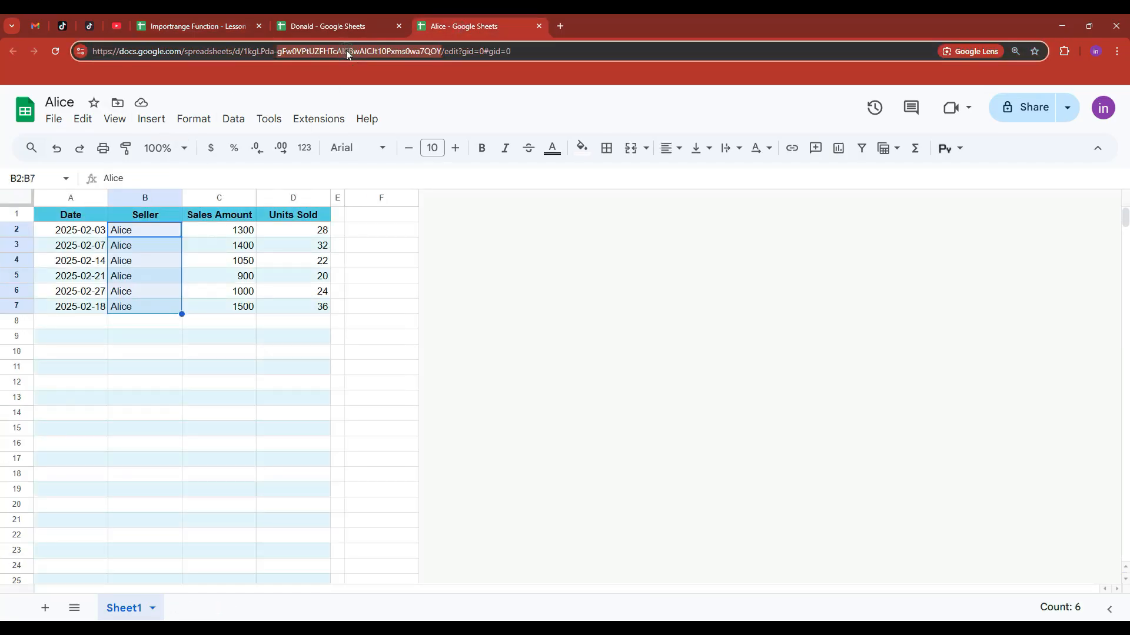
click(442, 51)
drag(442, 52, 242, 52)
key(ctrl+c)
click(346, 27)
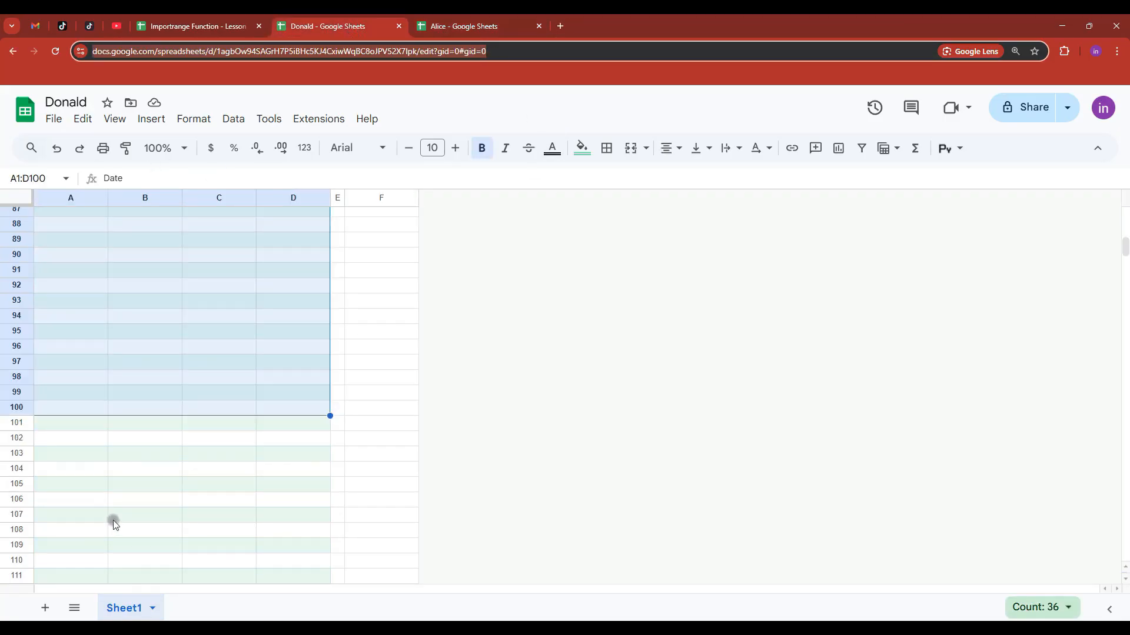
key(ctrl+shift+Tab)
click(200, 607)
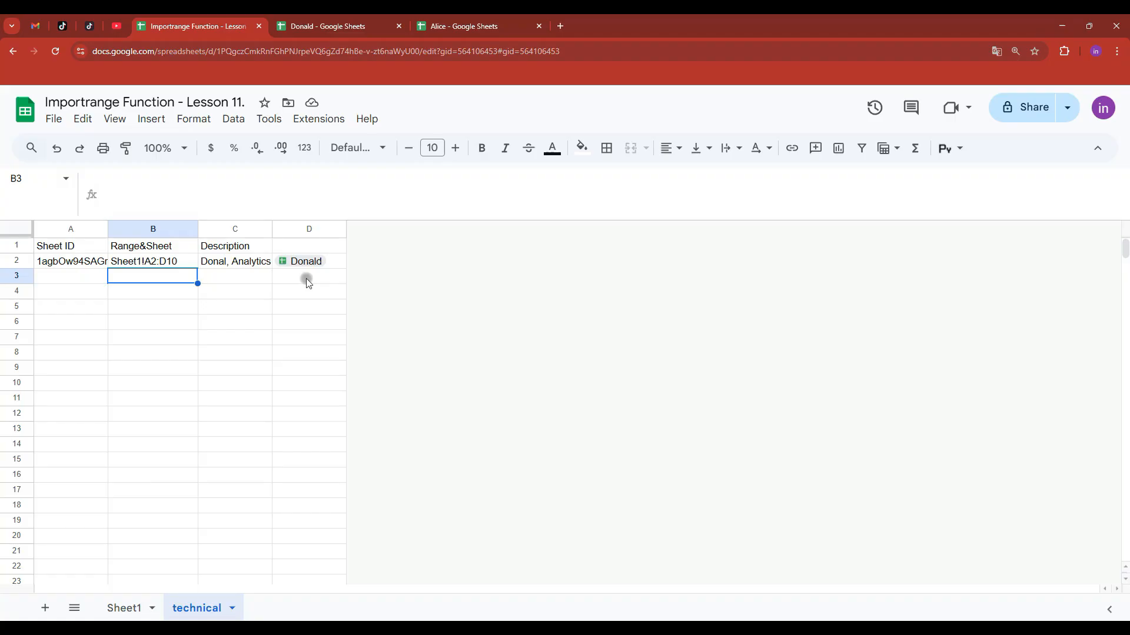
double_click(63, 276)
key(ctrl+v)
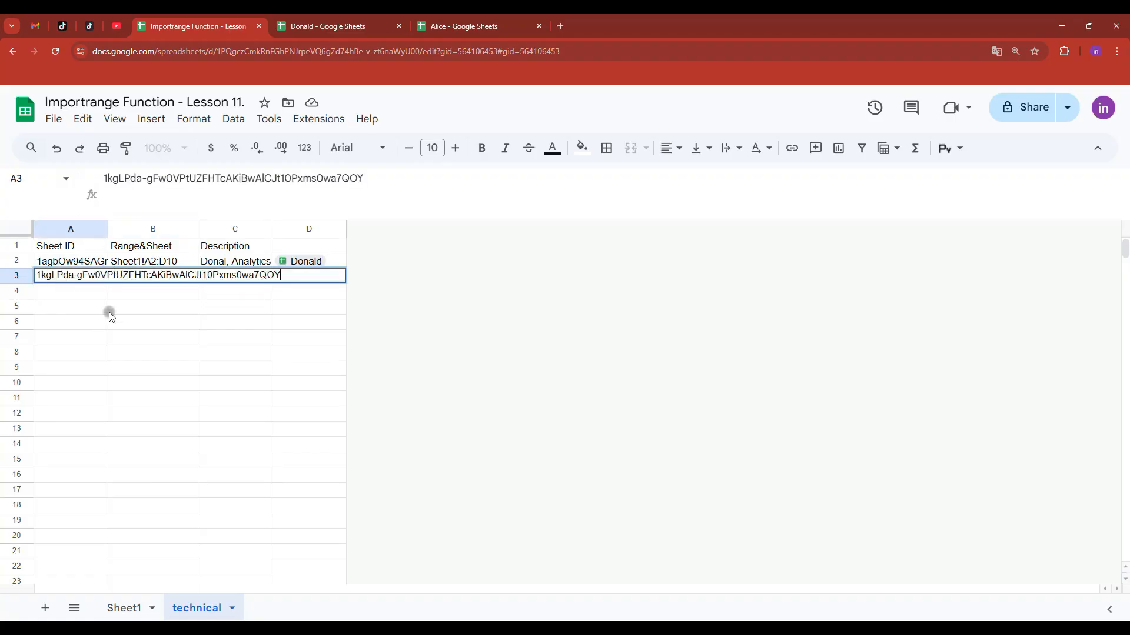
key(Return)
click(97, 277)
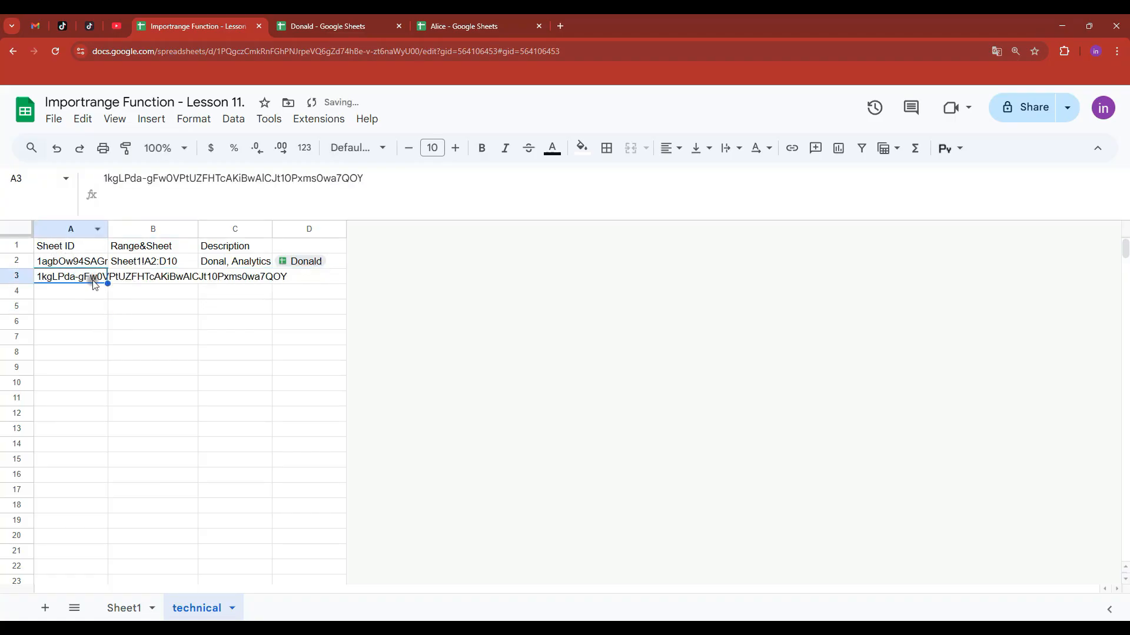
- Copy the range Sheet1!A2:D10 into B3 and bring the description over to C3
click(160, 279)
click(168, 262)
key(ctrl+c)
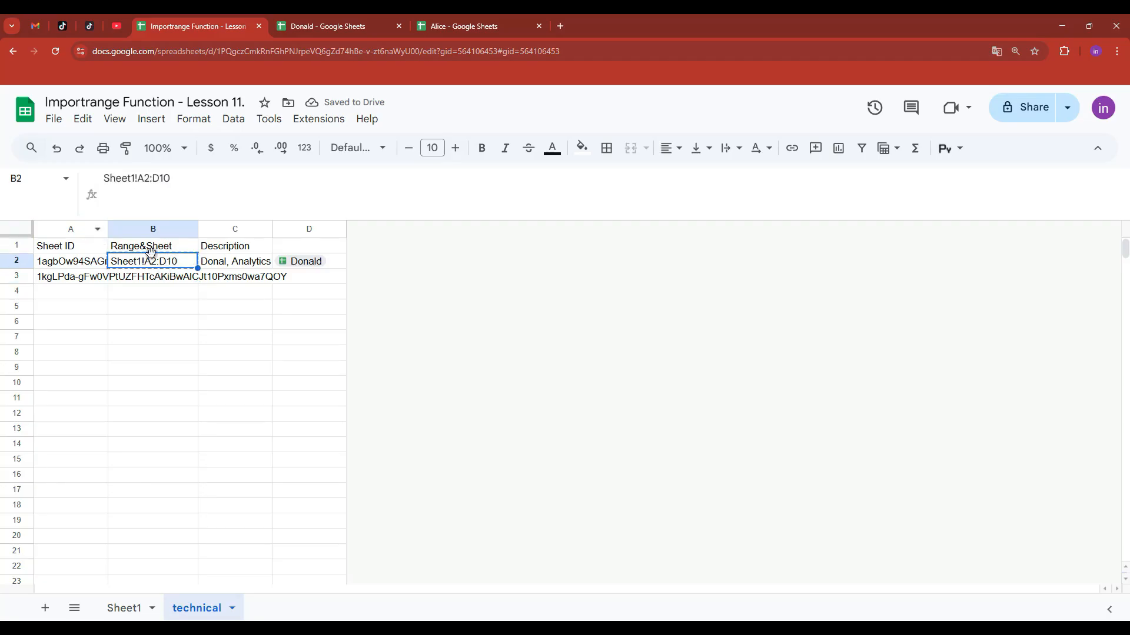
click(160, 279)
key(ctrl+v)
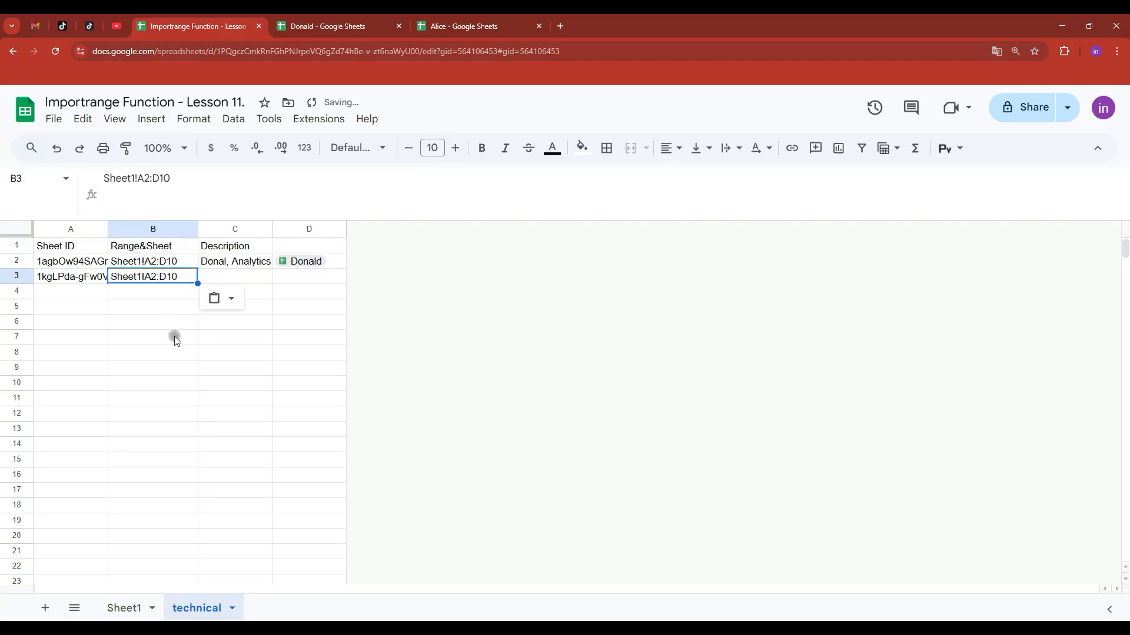
click(252, 261)
key(ctrl+c)
click(238, 280)
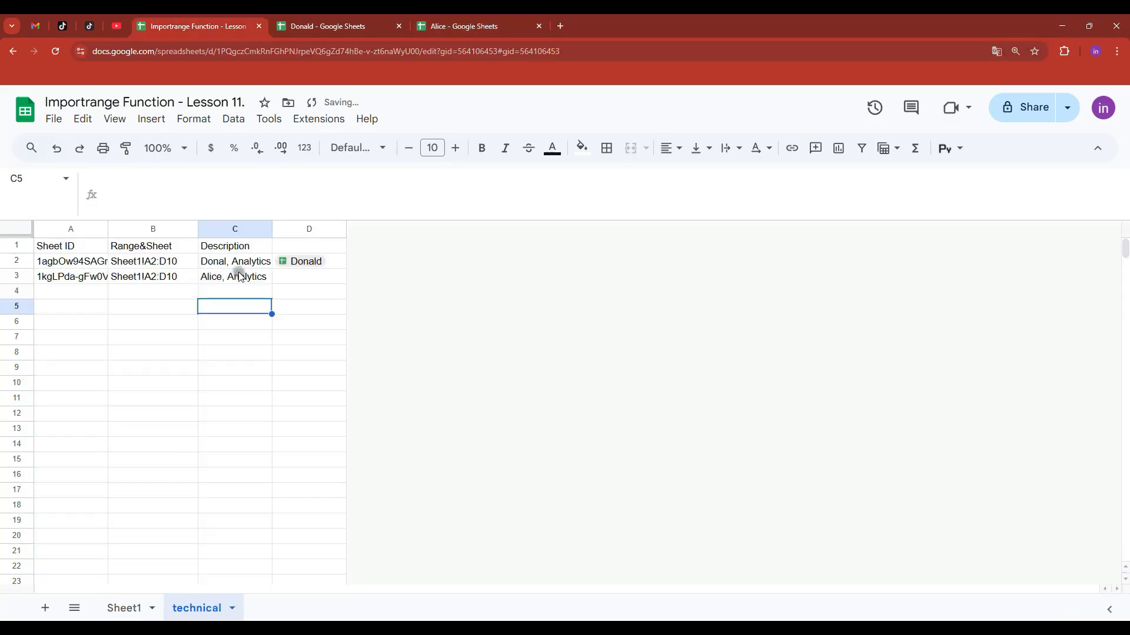
- Paste Alice's spreadsheet URL into D3 as a file chip
click(487, 26)
click(322, 52)
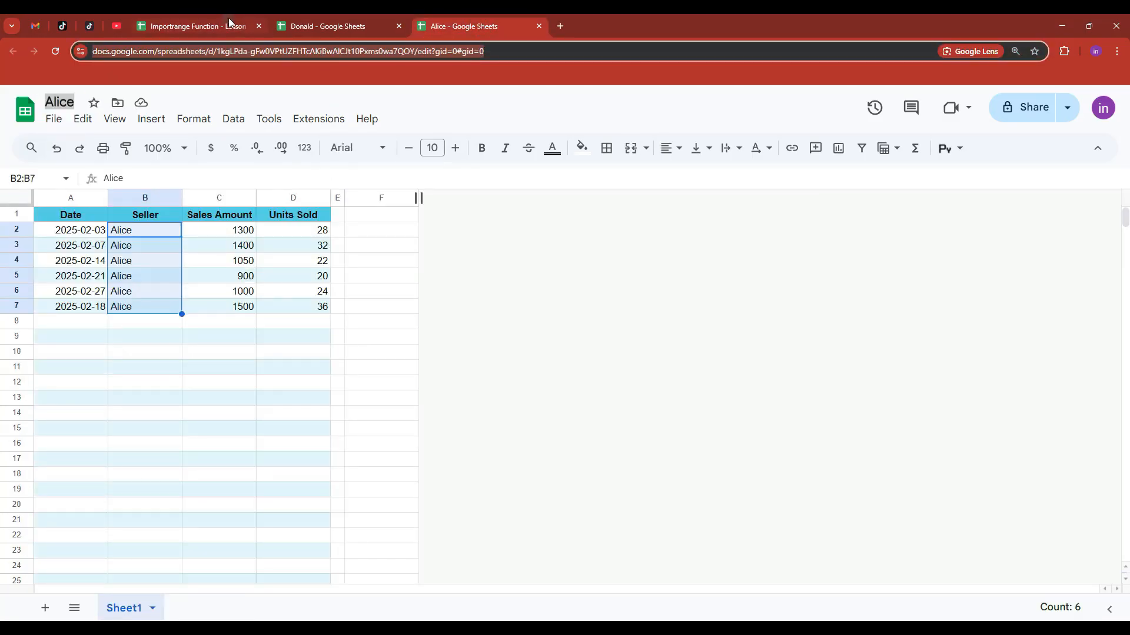
click(215, 26)
click(301, 277)
key(ctrl+v)
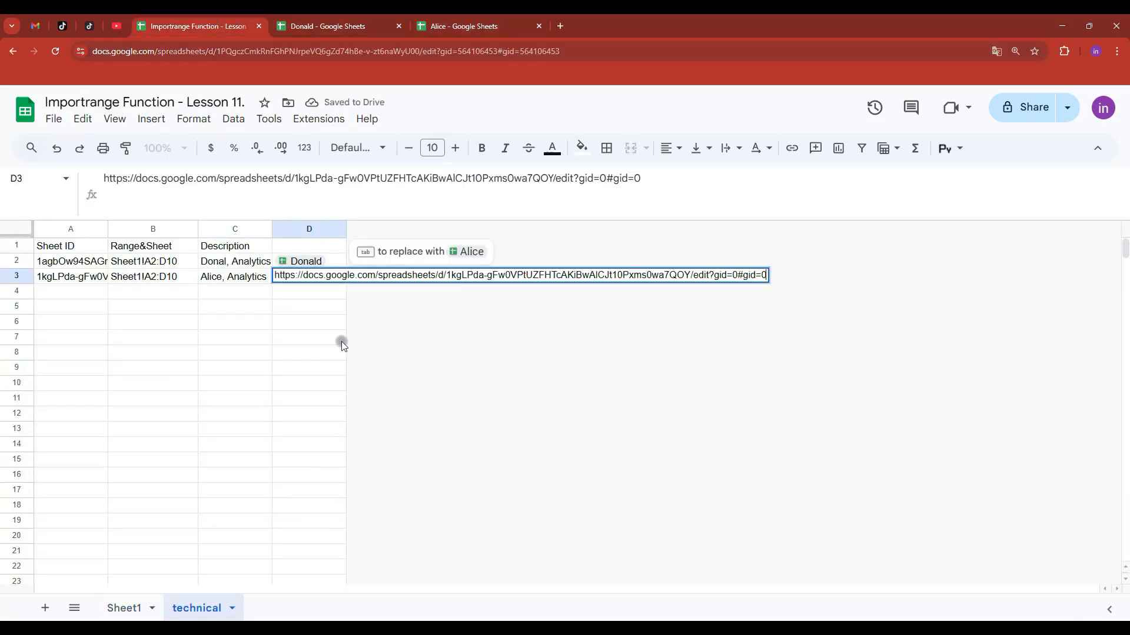
key(Tab)
click(222, 333)
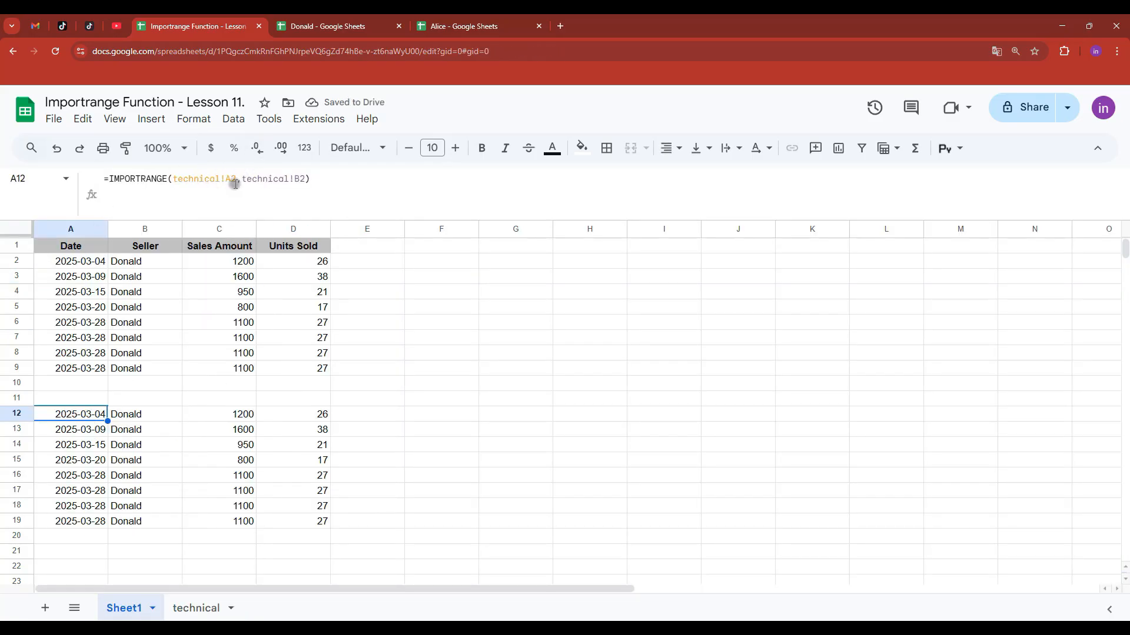
- Change A12's formula to =IMPORTRANGE(technical!A3,technical!B3) and allow access to Alice's spreadsheet
click(236, 179)
drag(234, 179, 306, 179)
text(33)
click(393, 414)
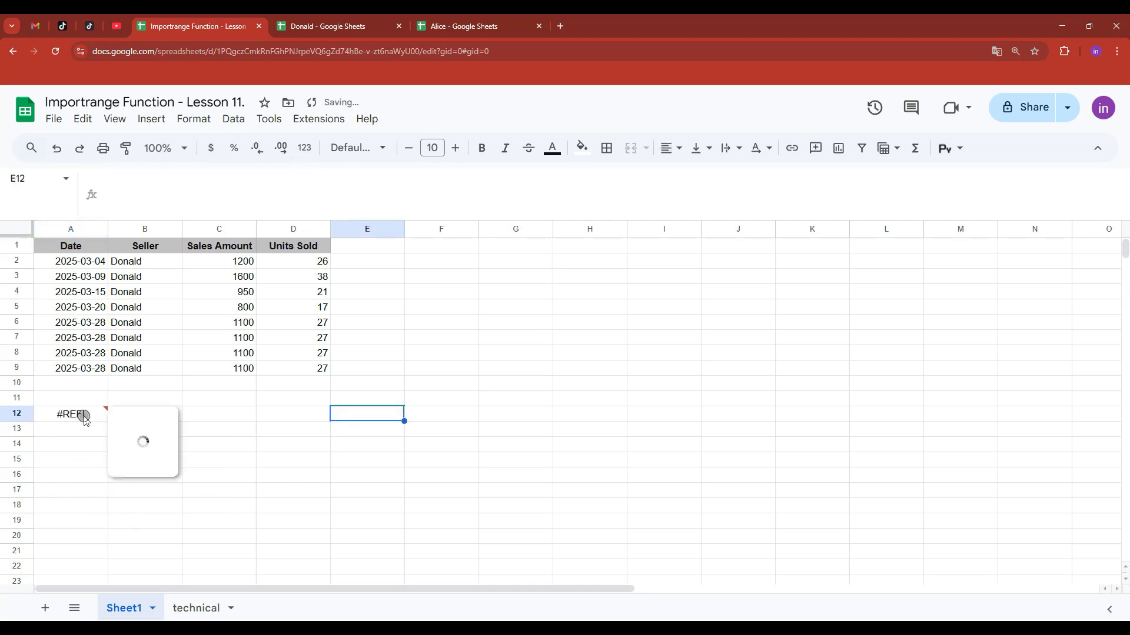
click(83, 416)
click(272, 521)
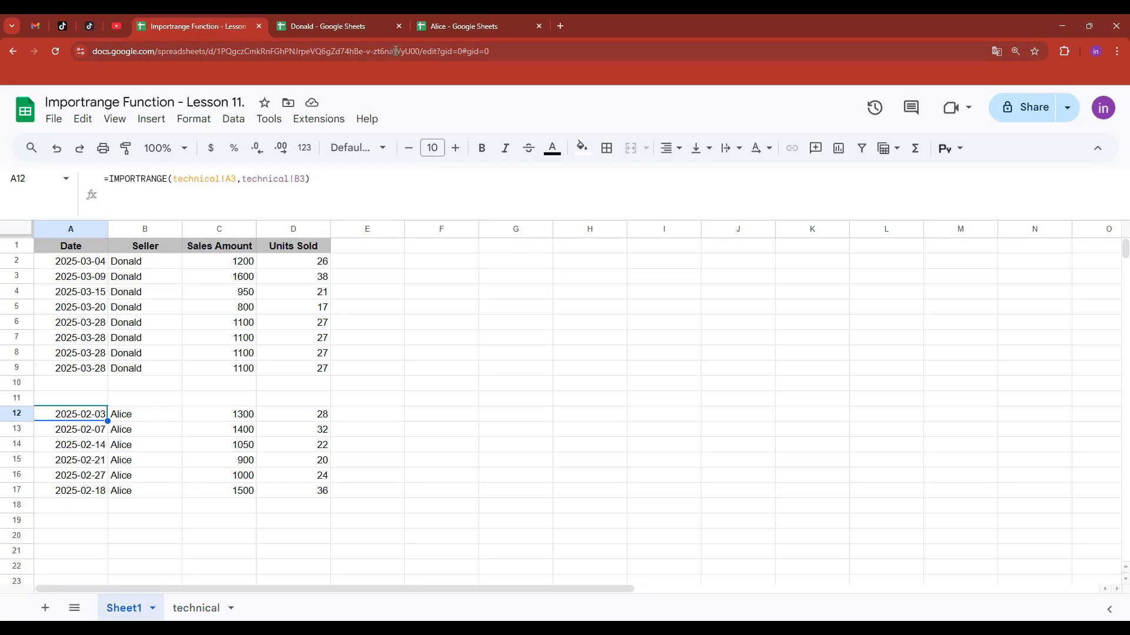
- Compare the imported A12:D17 rows against Alice's spreadsheet
click(456, 26)
click(226, 26)
click(489, 26)
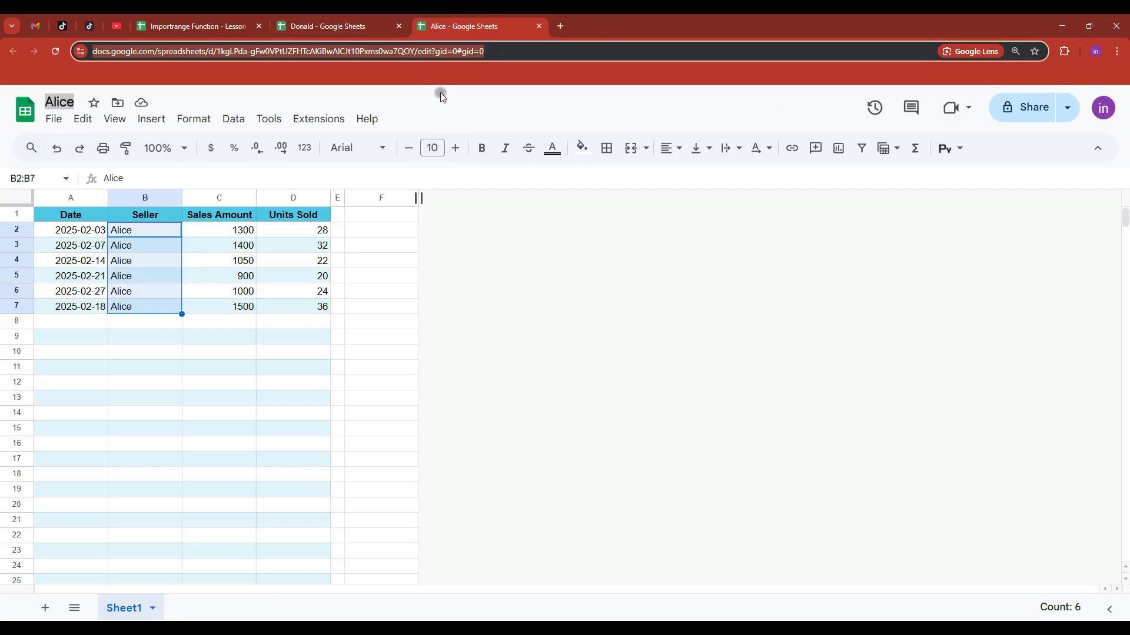
click(203, 26)
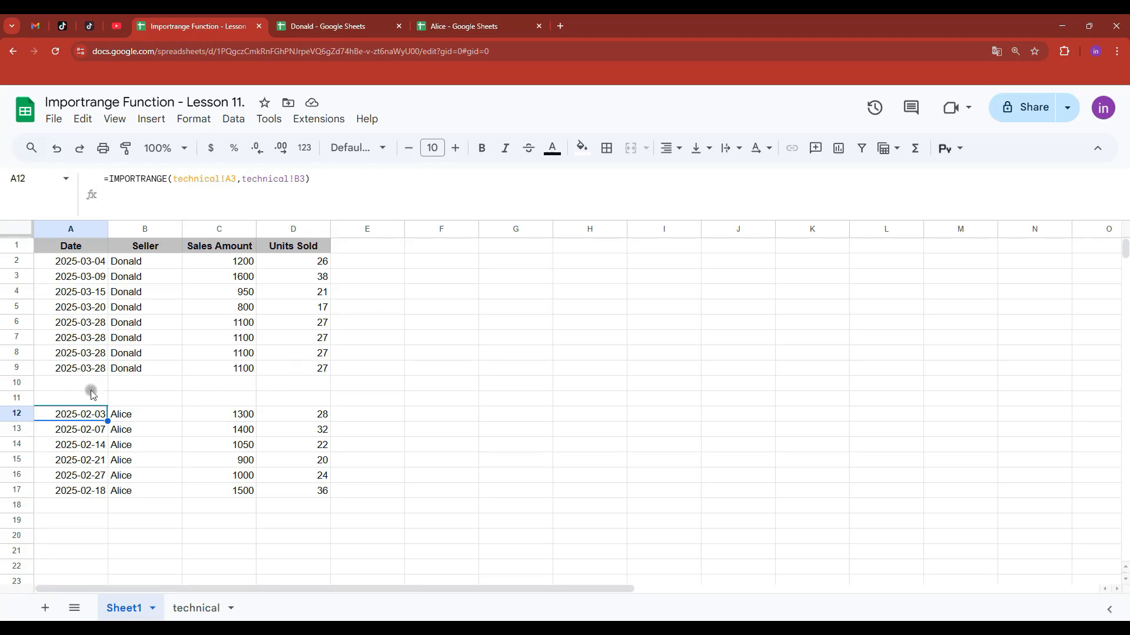
click(91, 251)
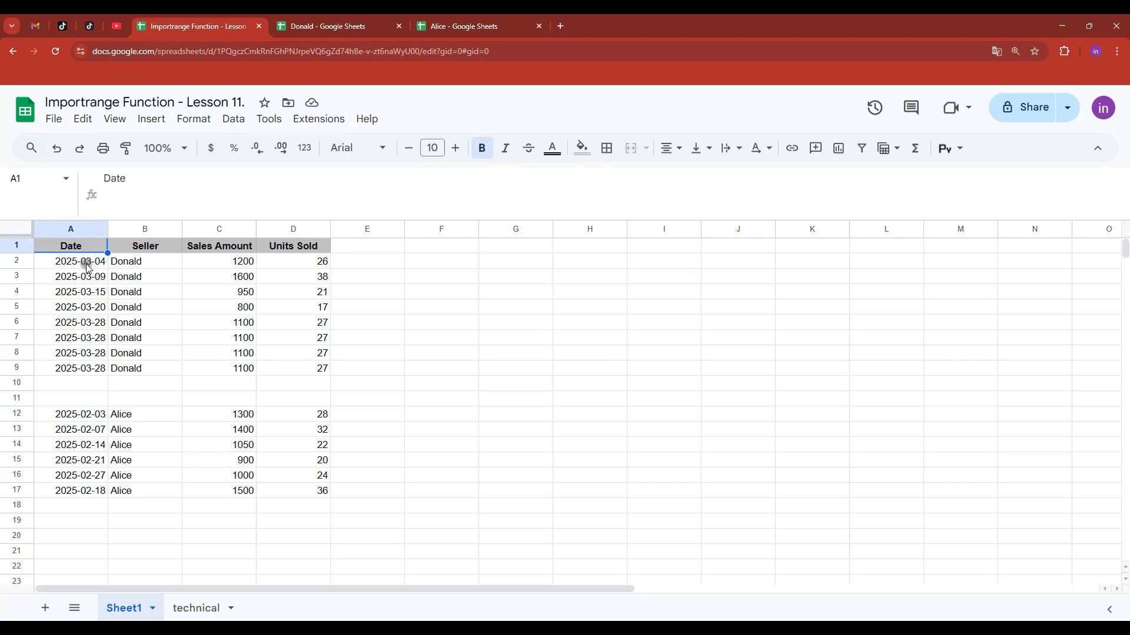
click(88, 266)
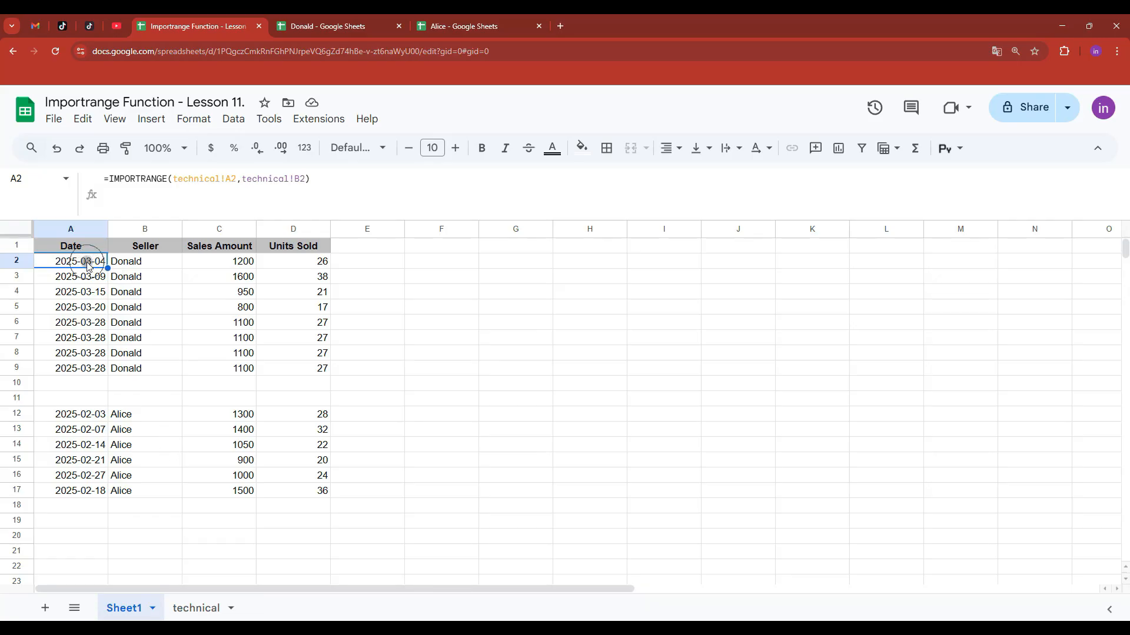
click(89, 414)
click(90, 261)
click(97, 418)
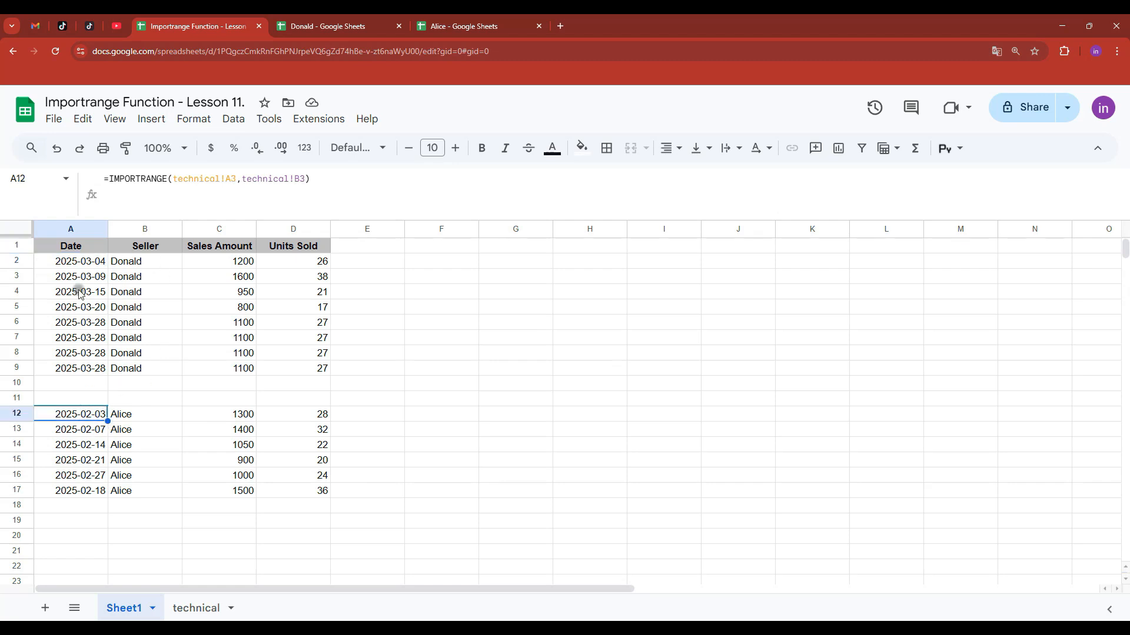
click(84, 247)
click(94, 261)
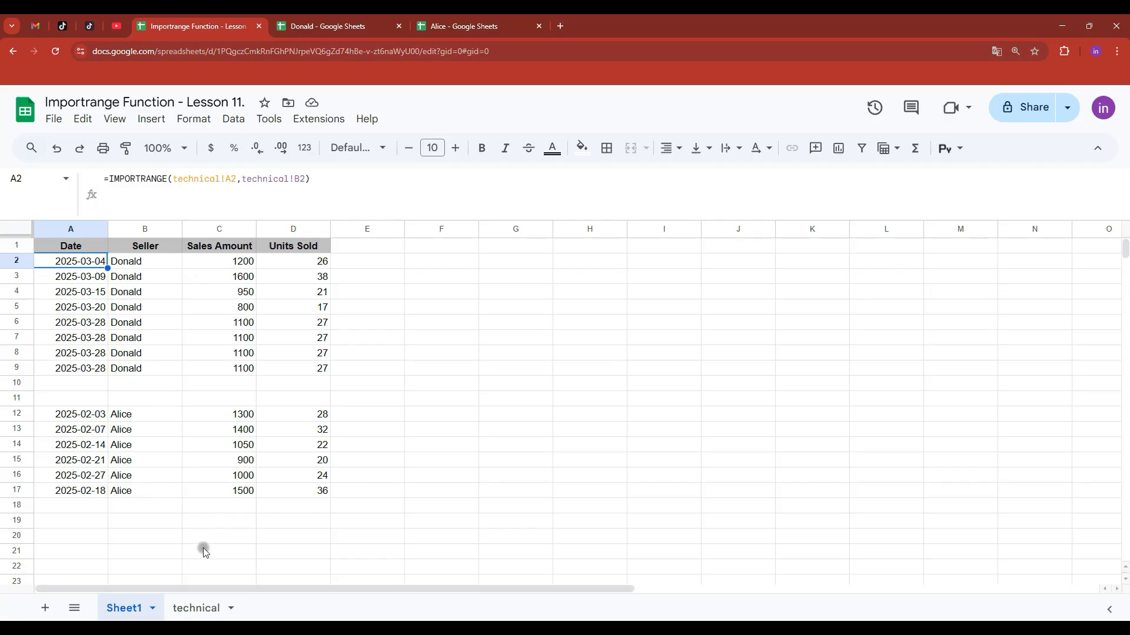
click(318, 18)
- Review the empty rows in Donald's sheet and the Donald and Alice blocks in the lesson workbook
click(197, 346)
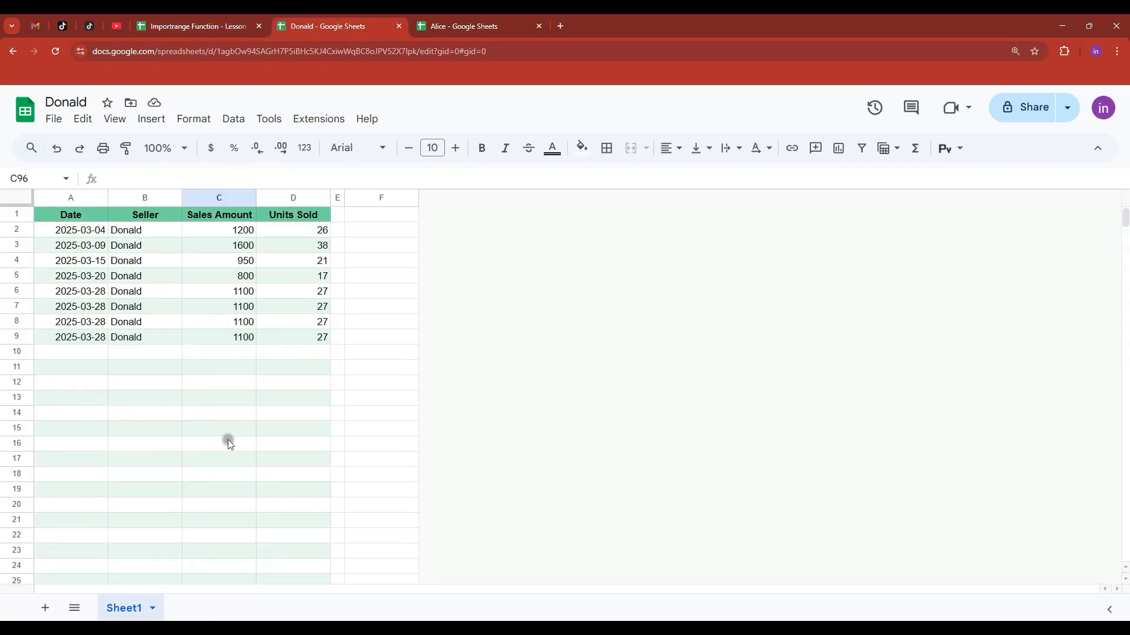
drag(147, 355, 334, 363)
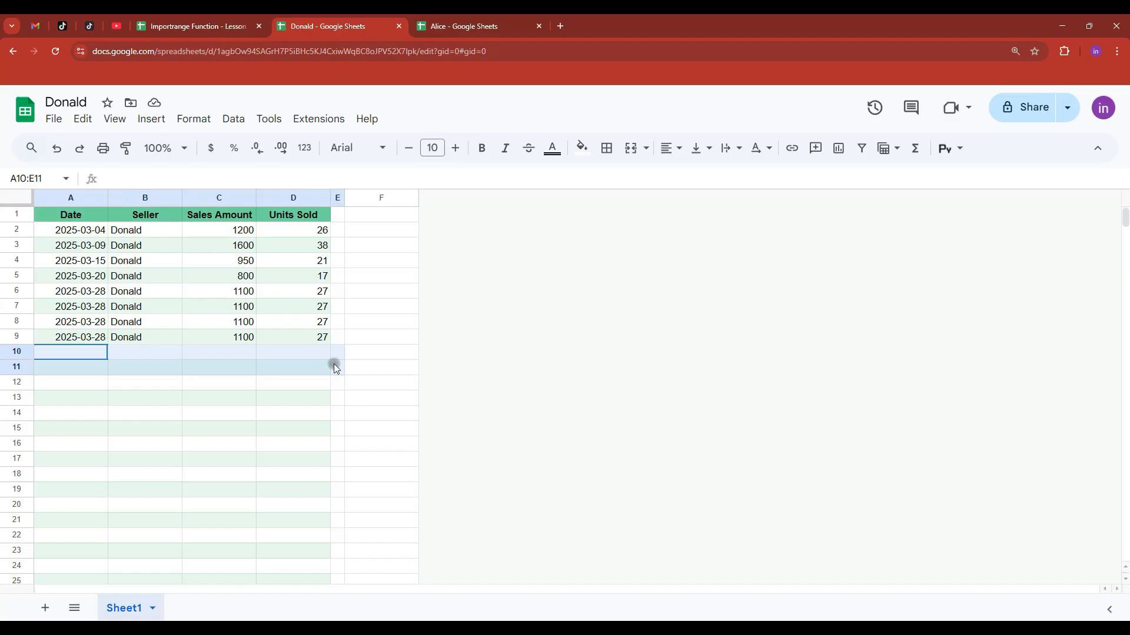
click(209, 26)
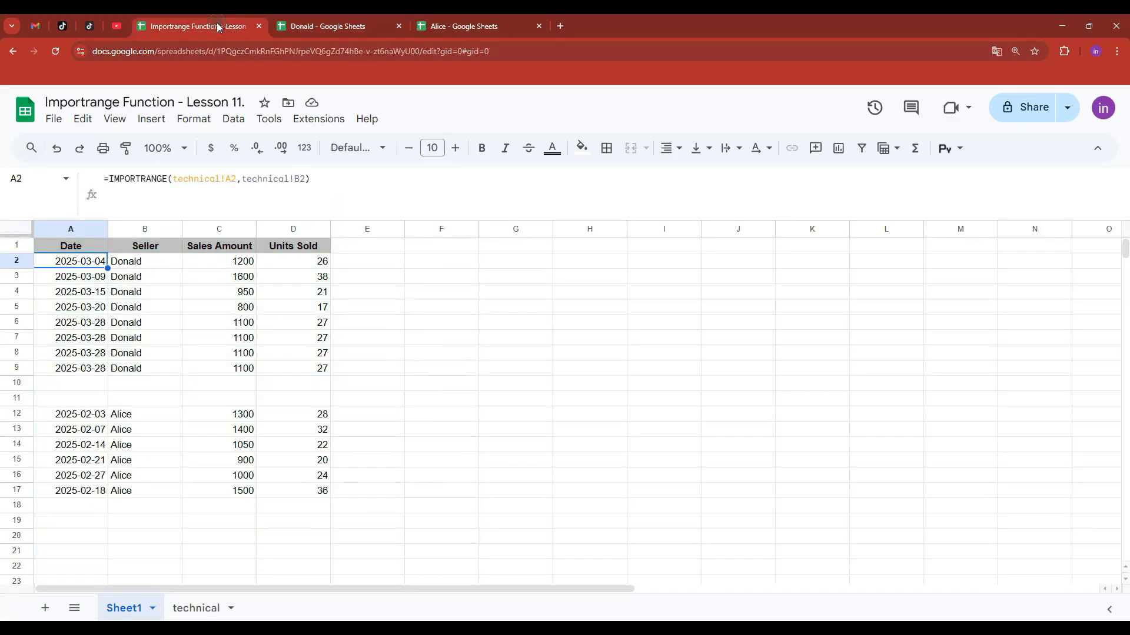
drag(86, 262, 308, 371)
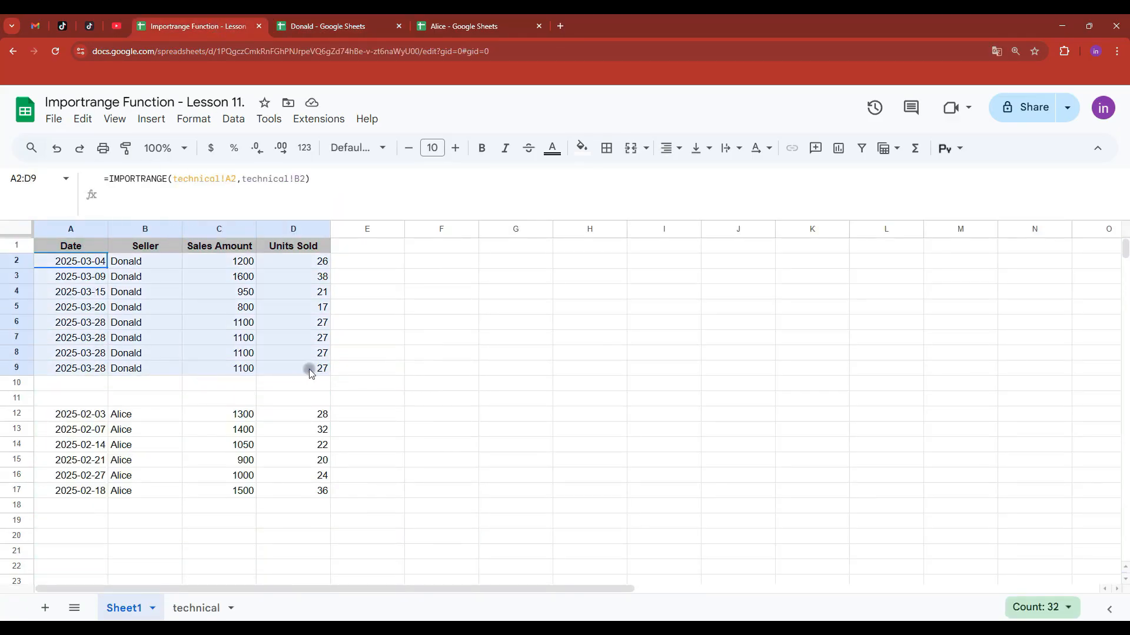
click(81, 415)
drag(81, 416, 294, 497)
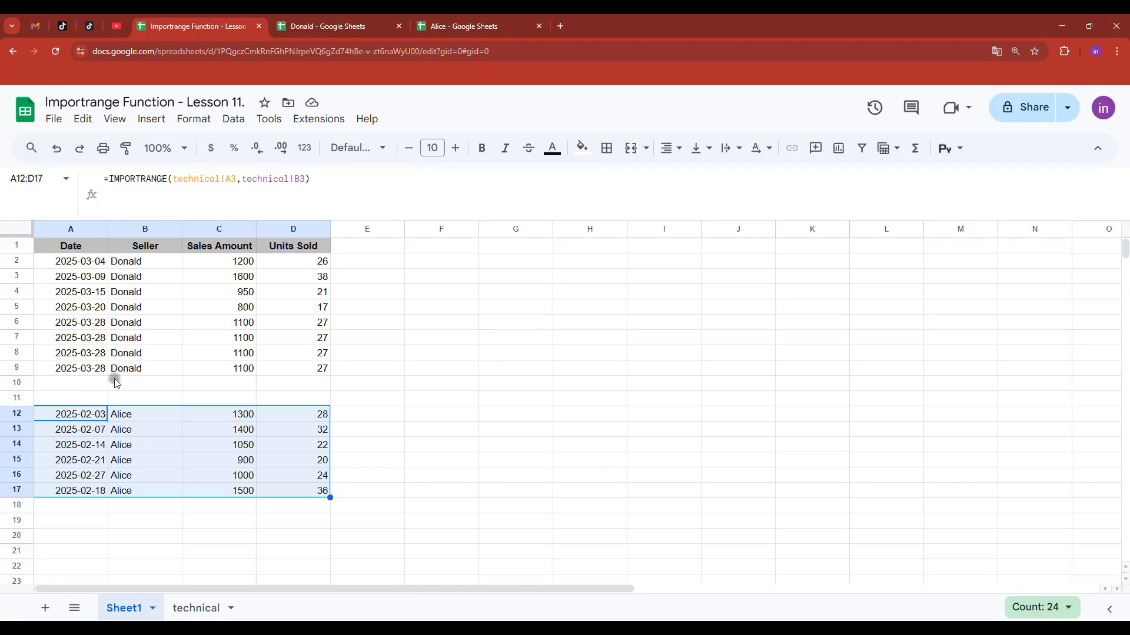
scroll(182, 269, down, 4)
scroll(183, 276, up, 4)
- Copy Alice's IMPORTRANGE call from A12's formula, then clear A12
click(85, 415)
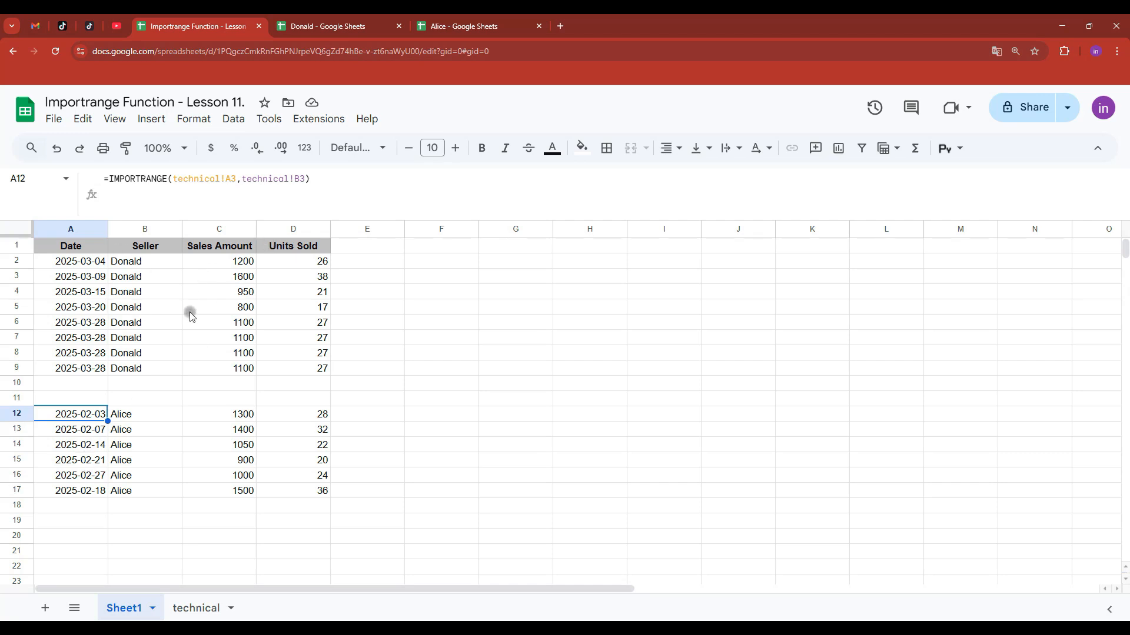
drag(434, 182, 108, 178)
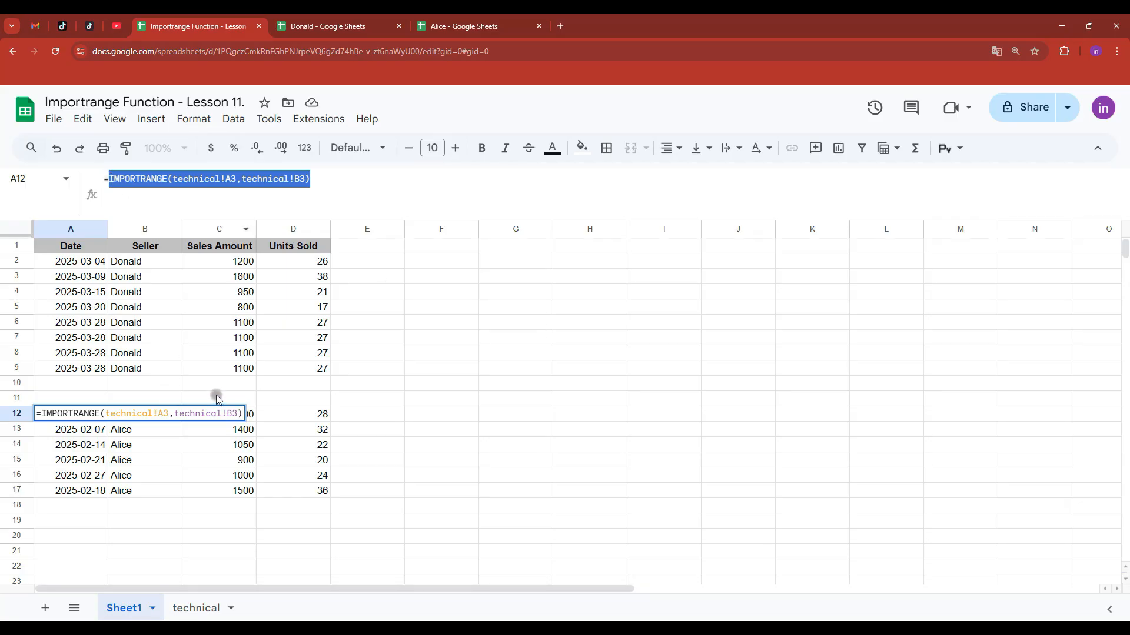
key(Escape)
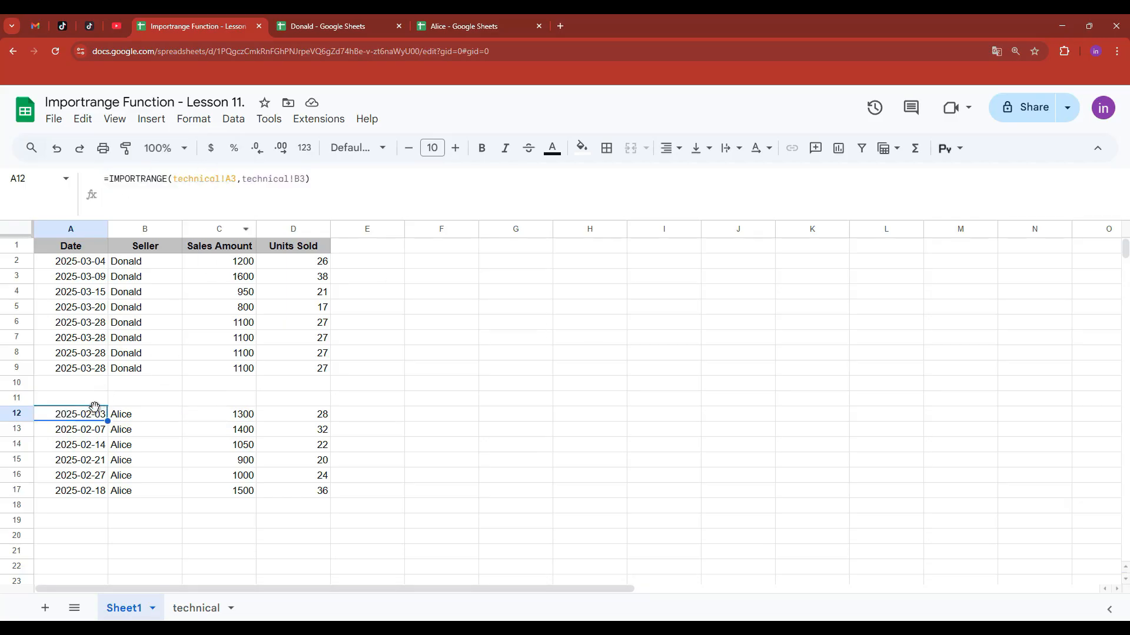
key(Delete)
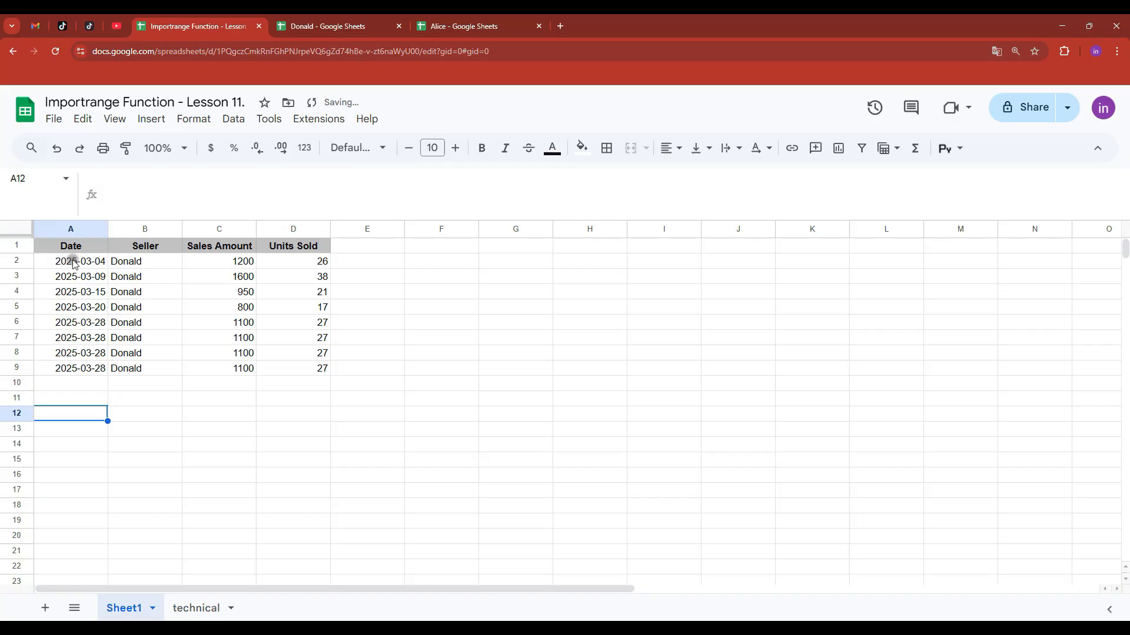
- Rewrite A2 as ={IMPORTRANGE(technical!A2,technical!B2);IMPORTRANGE(technical!A3,technical!B3)} to stack both imports
click(69, 260)
click(110, 179)
text({)
click(368, 177)
text(;)
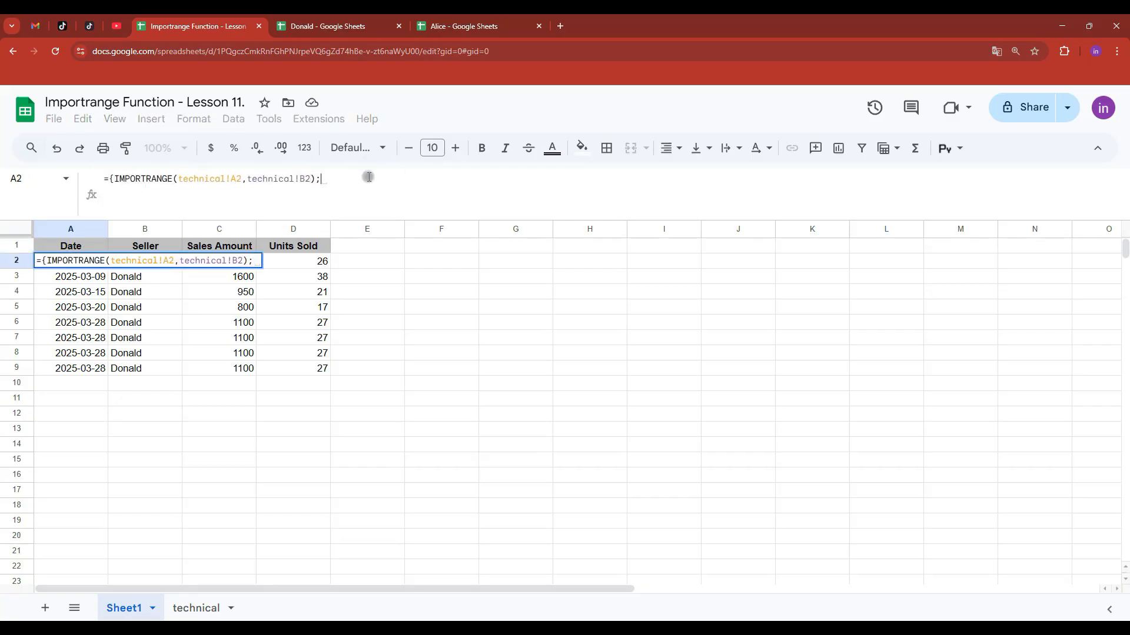
key(ctrl+v)
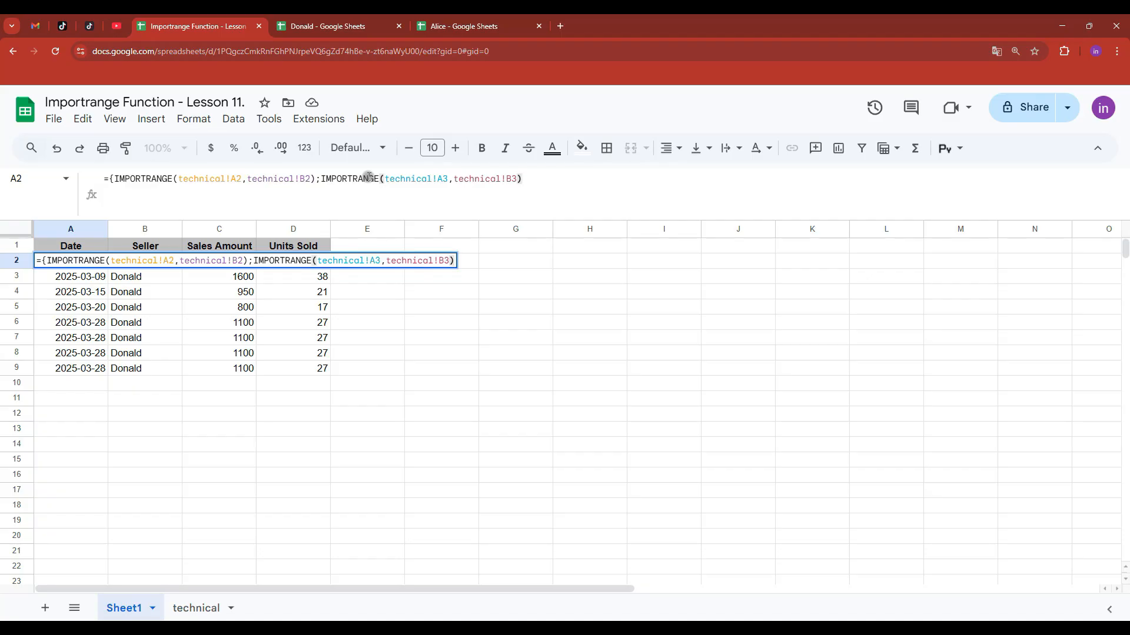
text(})
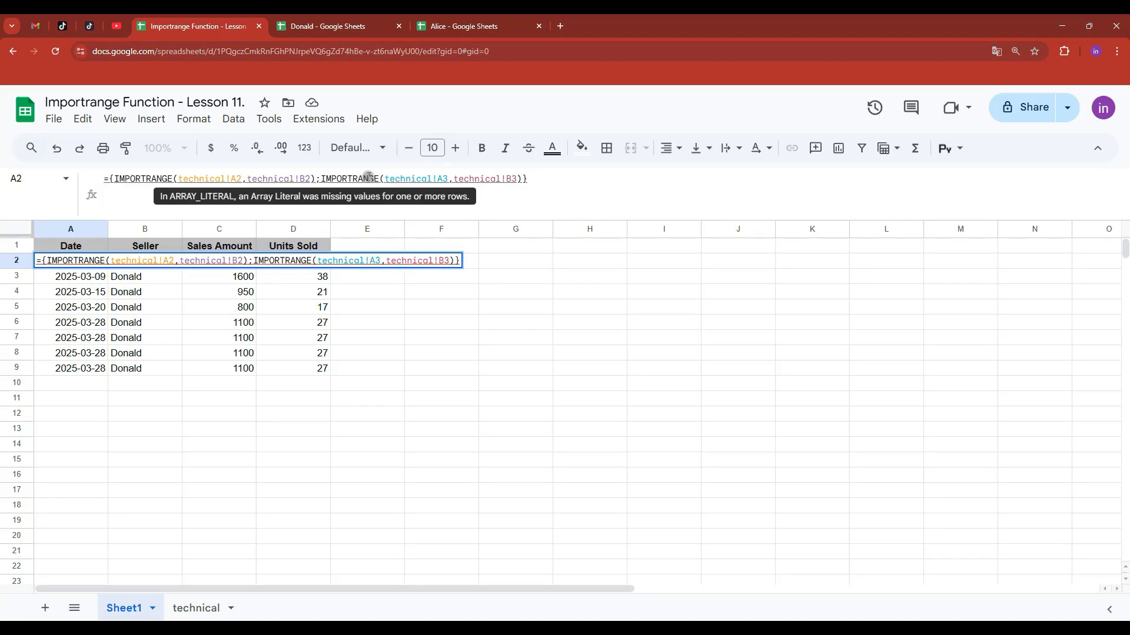
key(Return)
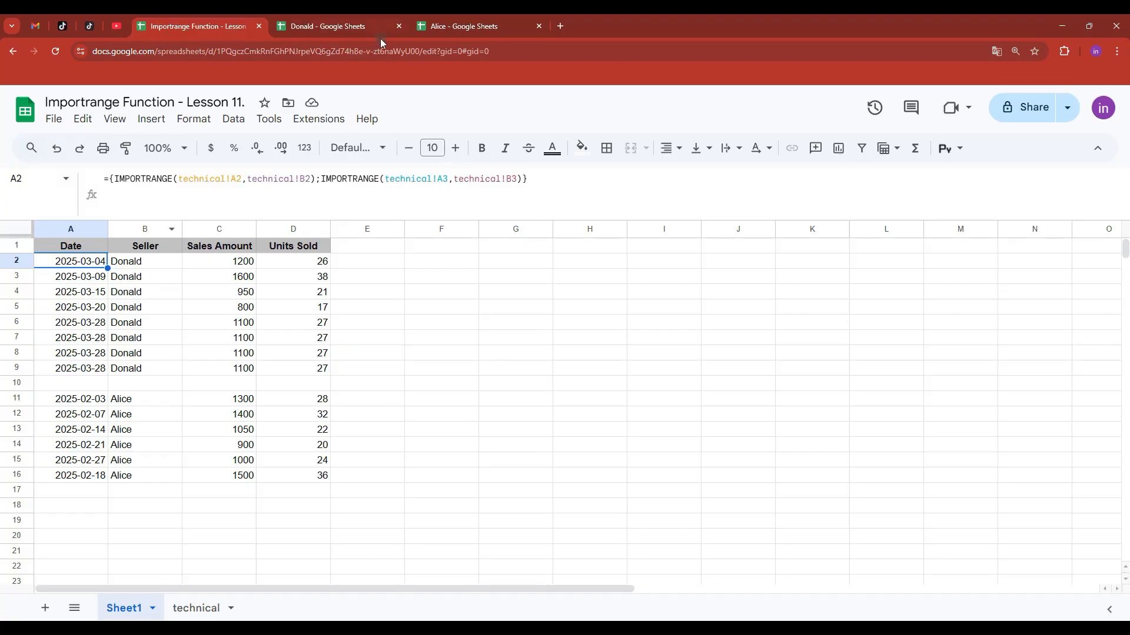
- Extend both ranges in technical!B2 and B3 to Sheet1!A2:D1000
click(196, 607)
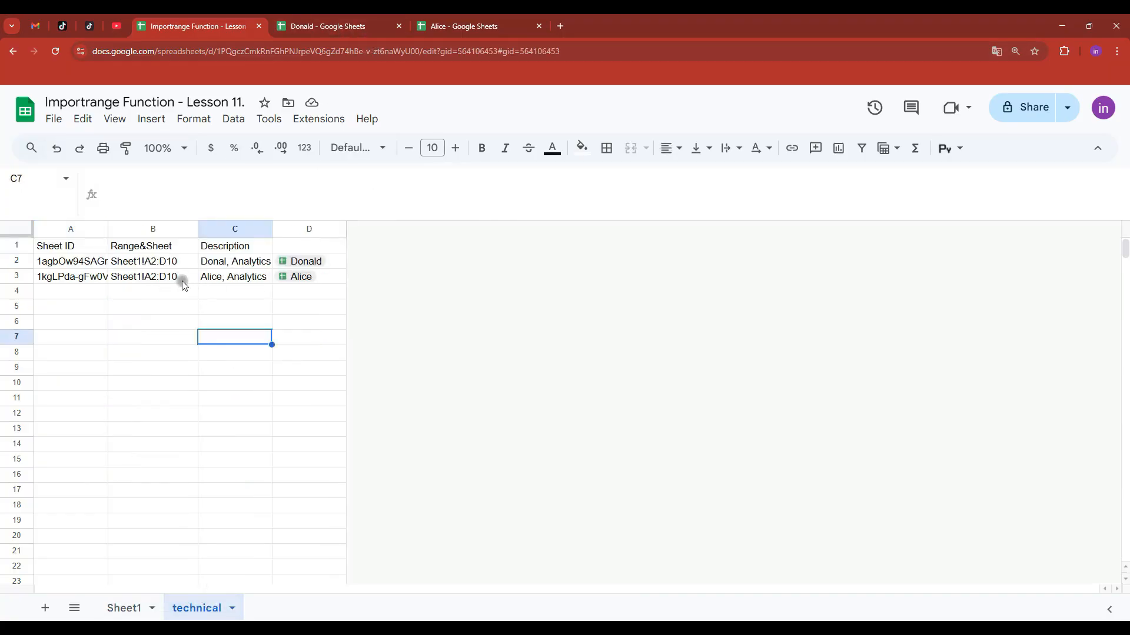
click(182, 264)
double_click(182, 264)
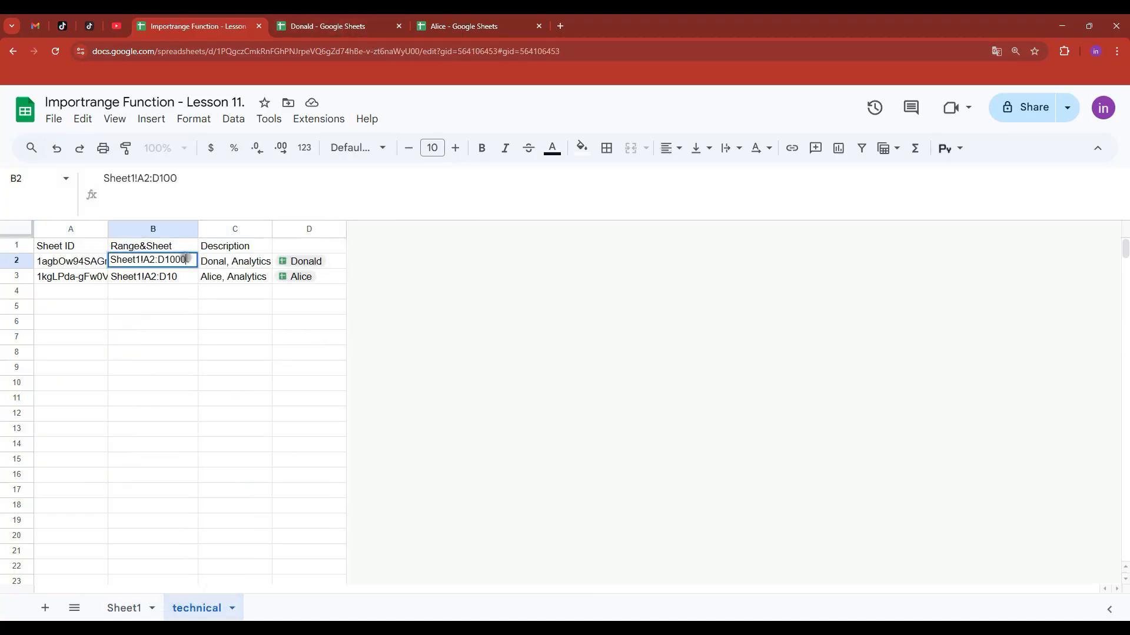
click(184, 280)
double_click(184, 280)
text(00)
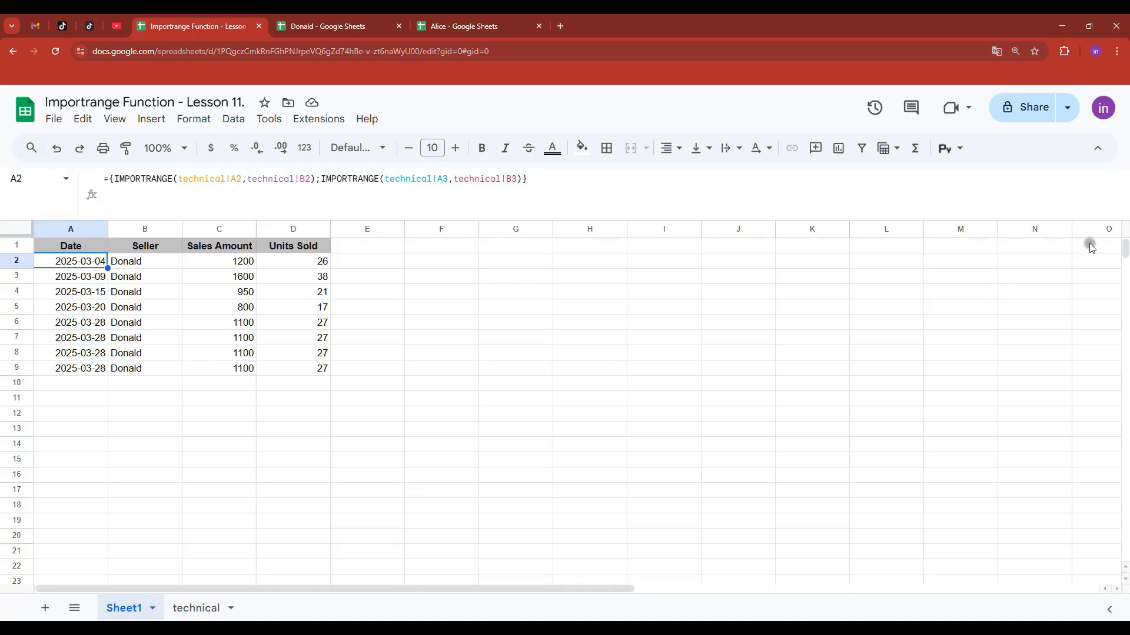
- Scroll Sheet1 down to find Alice's rows at 1001–1006, then back up
drag(1125, 249, 1102, 447)
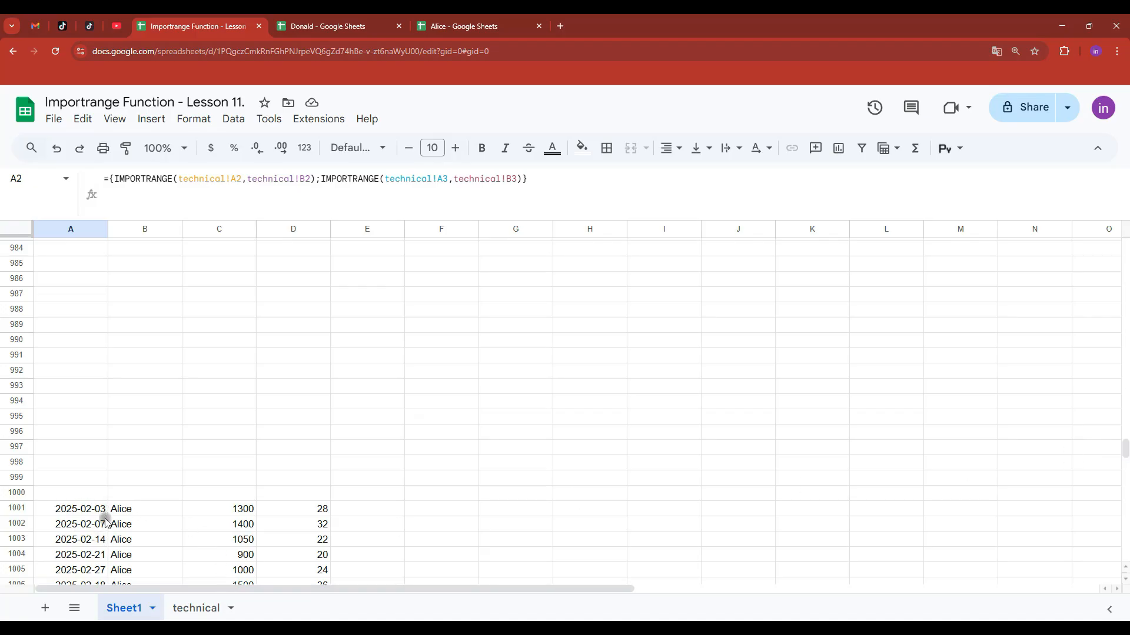
scroll(75, 506, down, 3)
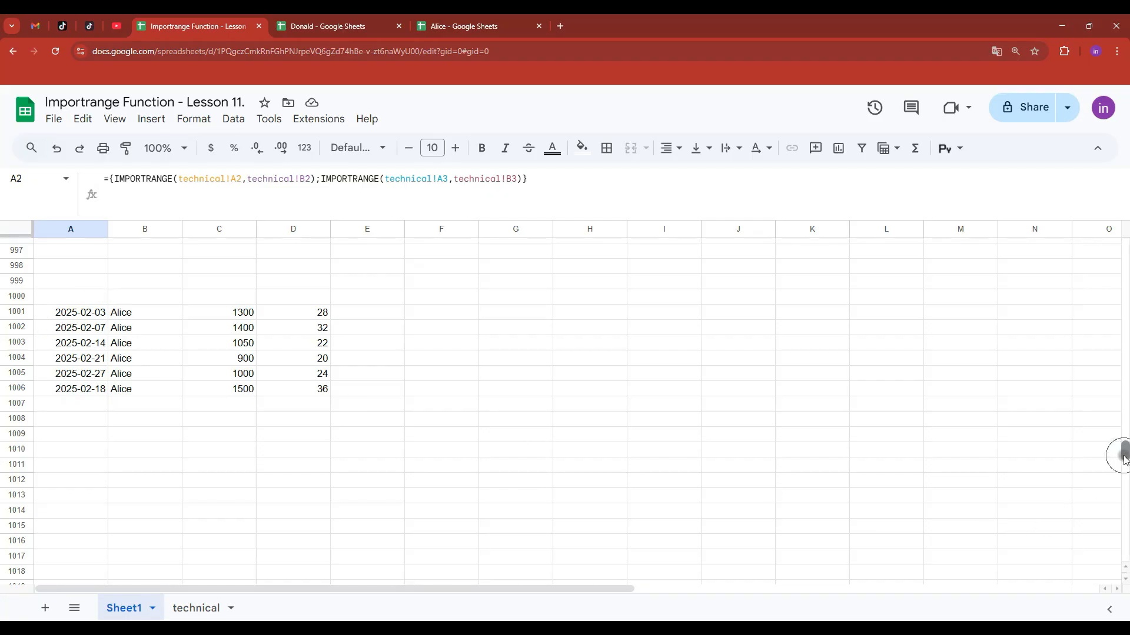
drag(1124, 453, 1124, 246)
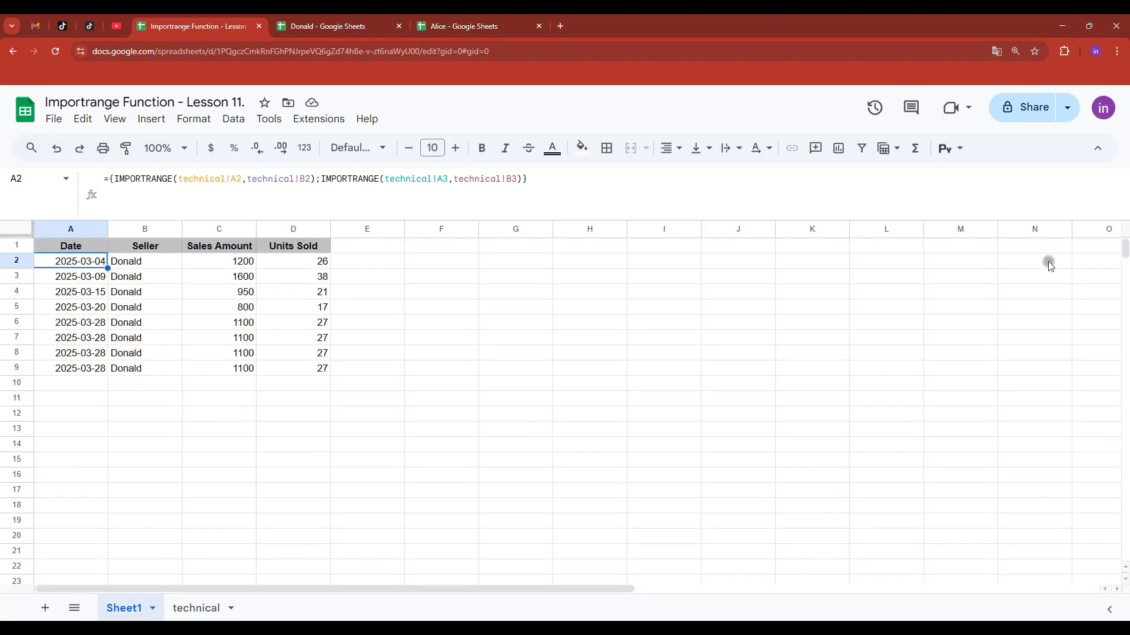
- Wrap A2's stacked imports in QUERY with "where Col1 is not null" so Alice's rows start at row 10
click(110, 180)
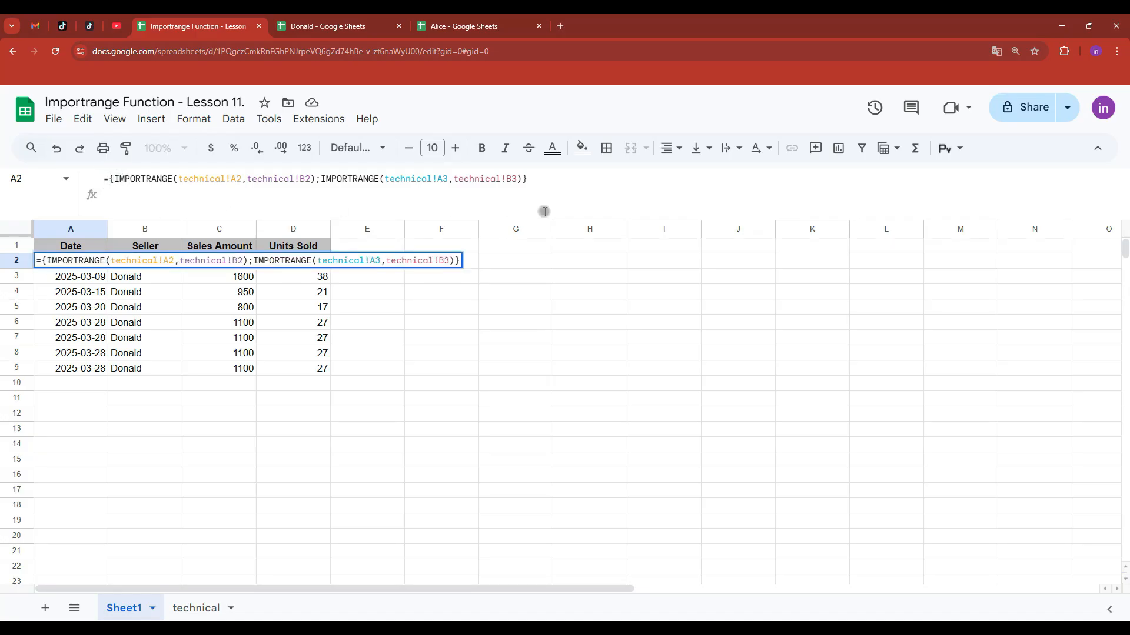
text(QUERY()
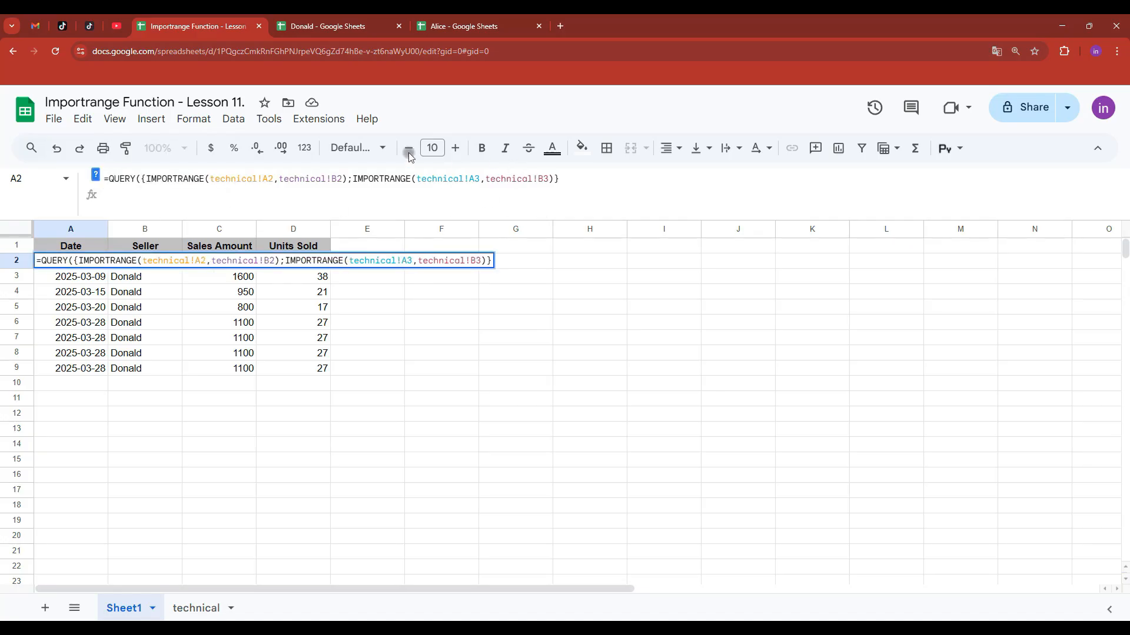
click(595, 177)
text(;)
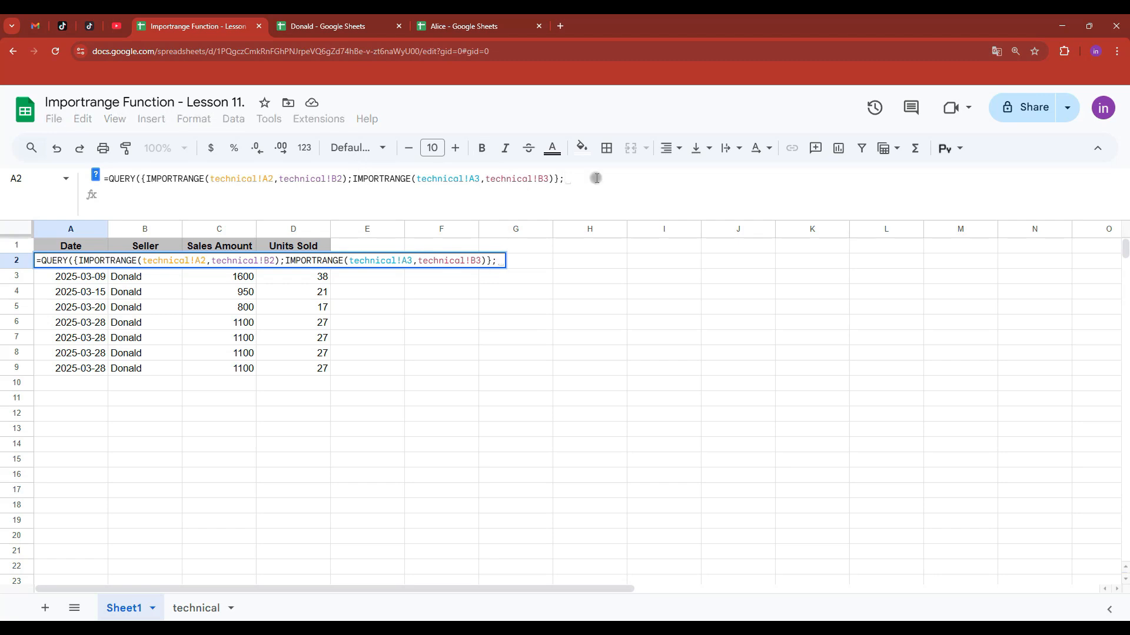
text(""where Col1)
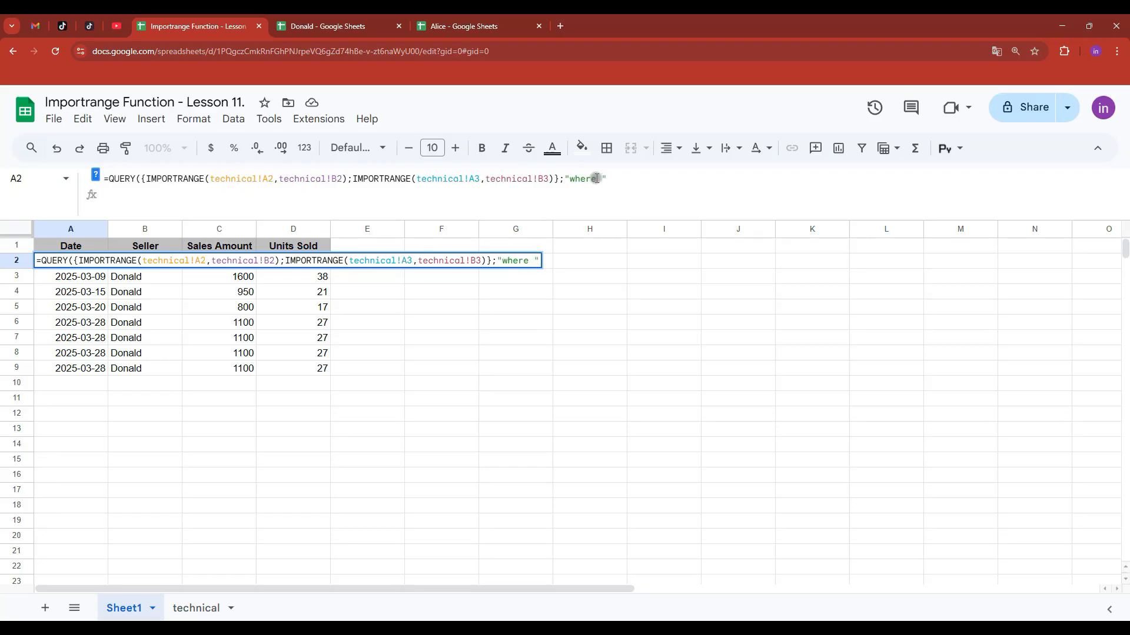
text( is not null)
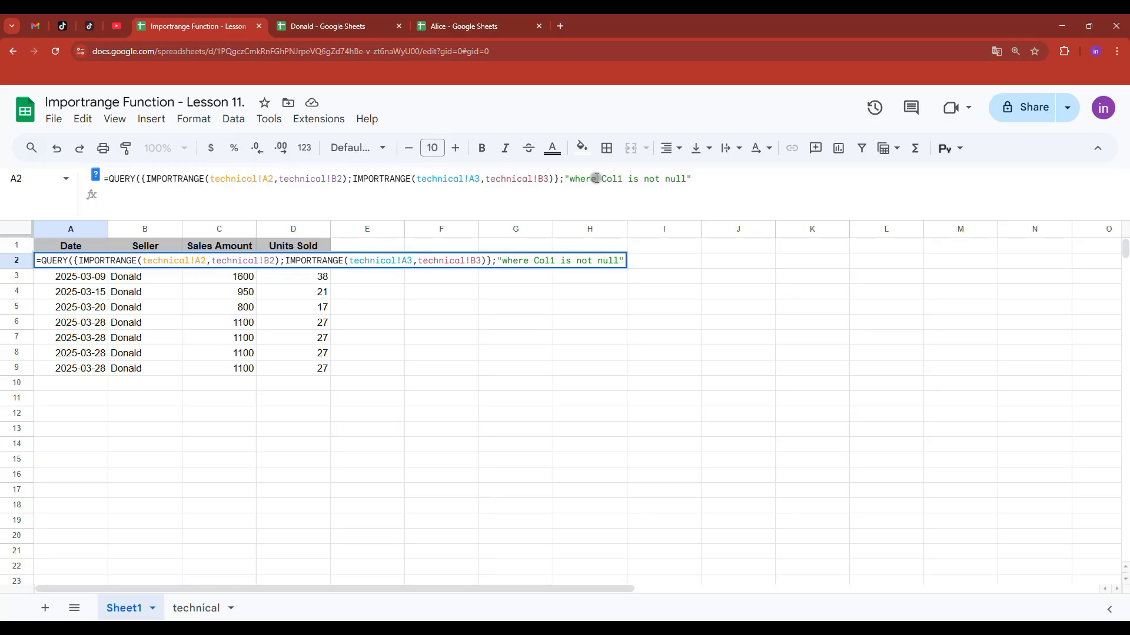
key(Return)
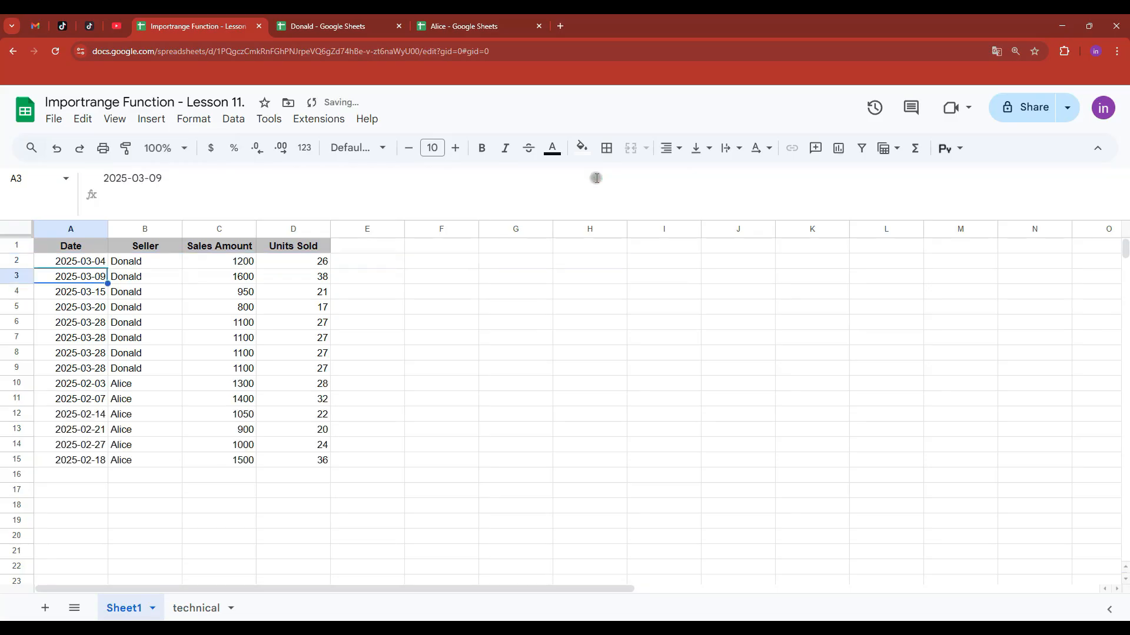
click(98, 263)
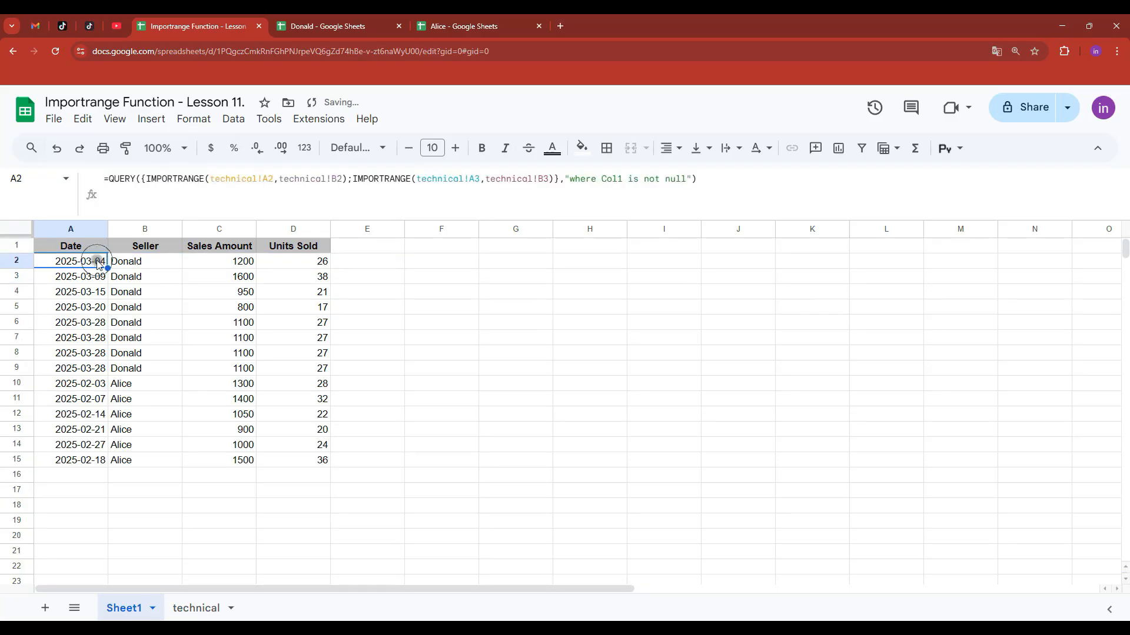
click(84, 384)
click(89, 263)
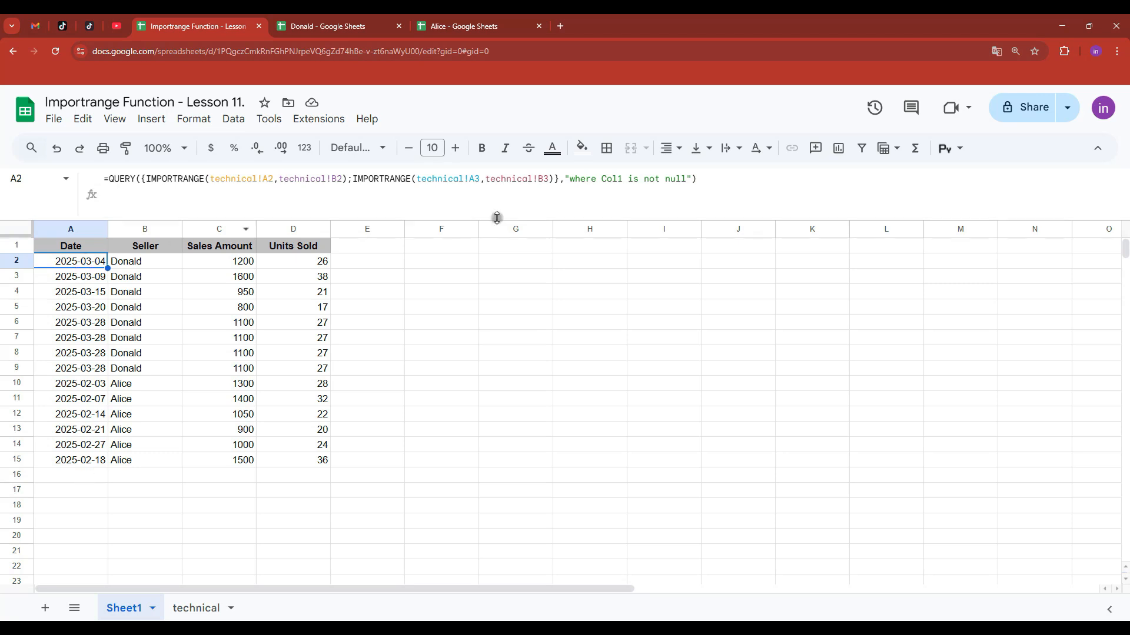
- Add two more copies of Alice's IMPORTRANGE to A2's QUERY, stacking her rows three times
drag(555, 179, 352, 179)
key(ctrl+c)
click(555, 179)
text(;)
key(ctrl+v)
text(;)
key(ctrl+v)
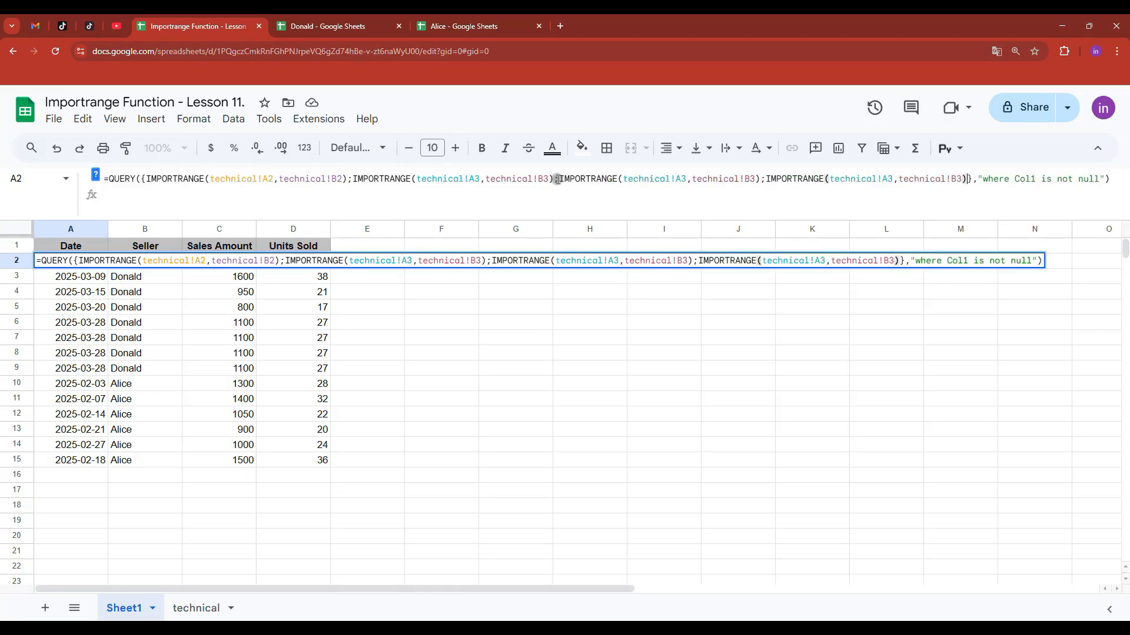
key(Return)
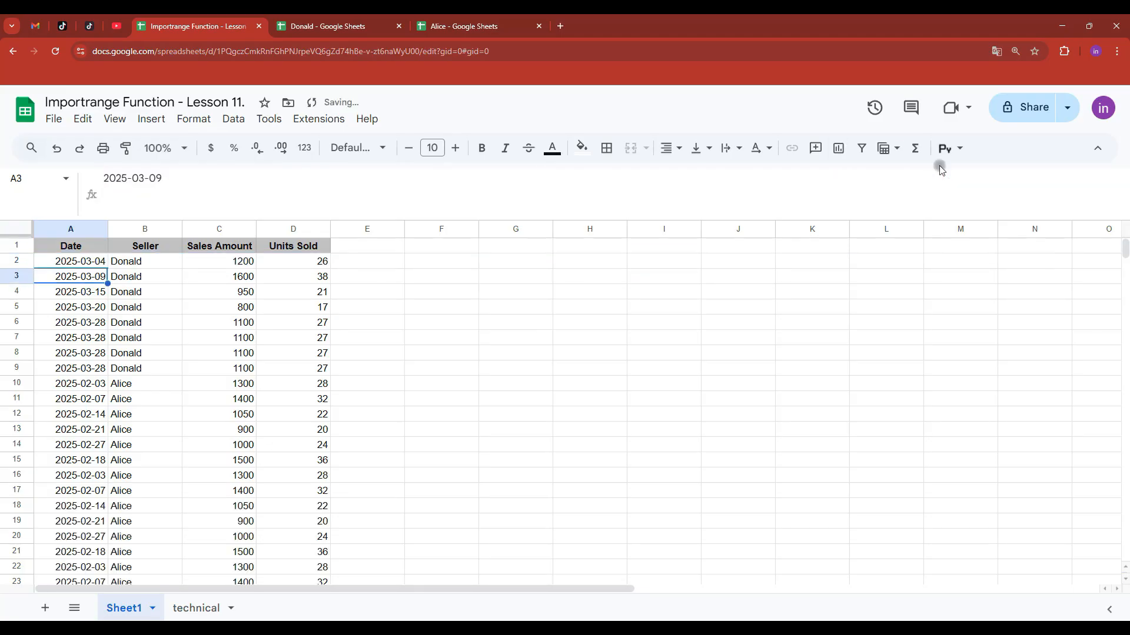
- Scroll back to the top and select A2 to review the stacking QUERY formula
scroll(173, 349, down, 3)
scroll(164, 407, up, 4)
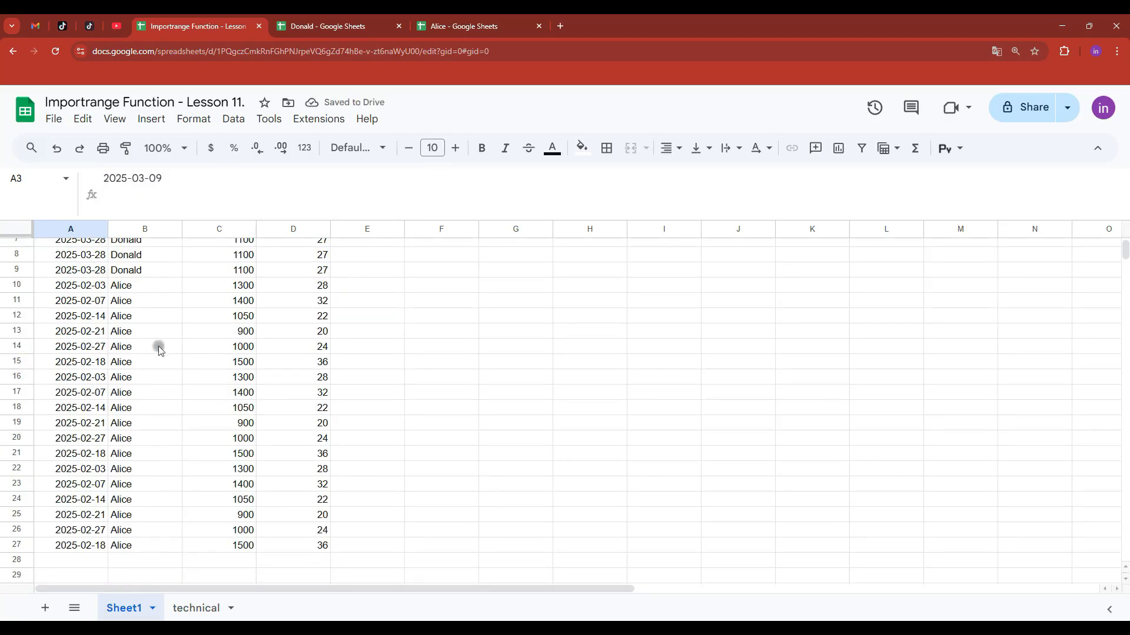
scroll(142, 394, up, 2)
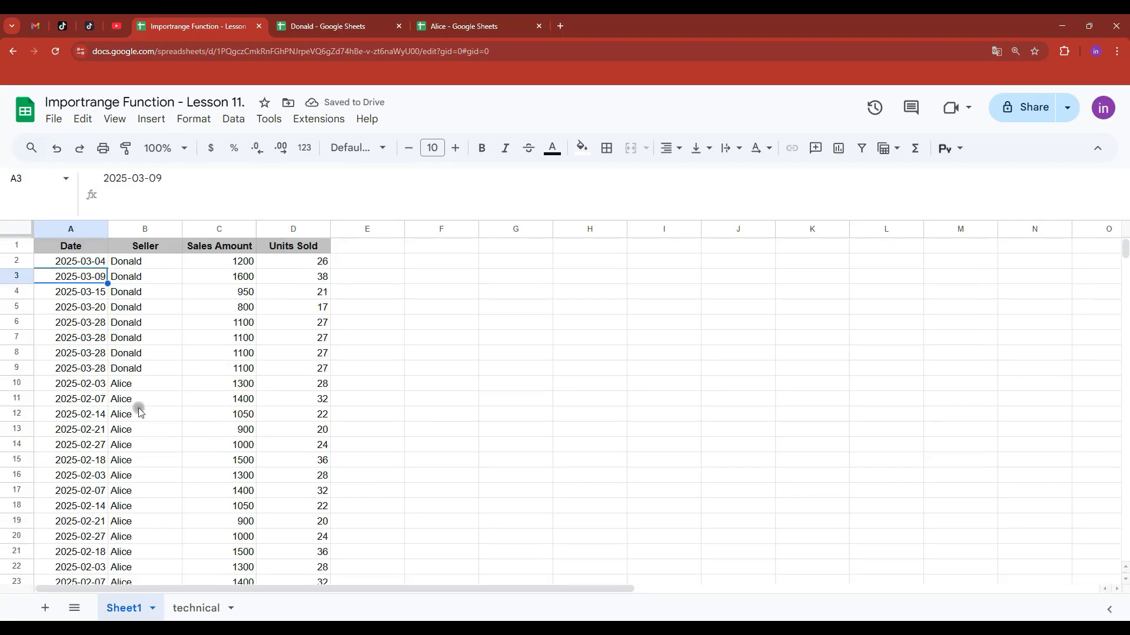
click(89, 262)
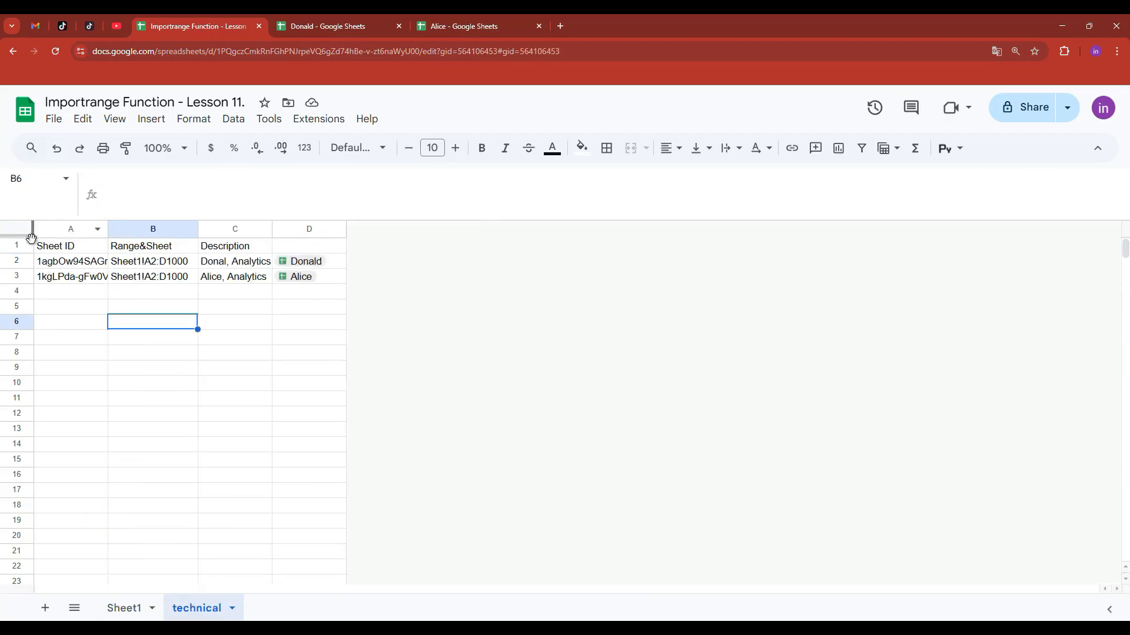
- Freeze the technical sheet's header row and review the source IDs and range references
drag(21, 235, 18, 250)
drag(88, 263, 206, 280)
drag(59, 294, 219, 429)
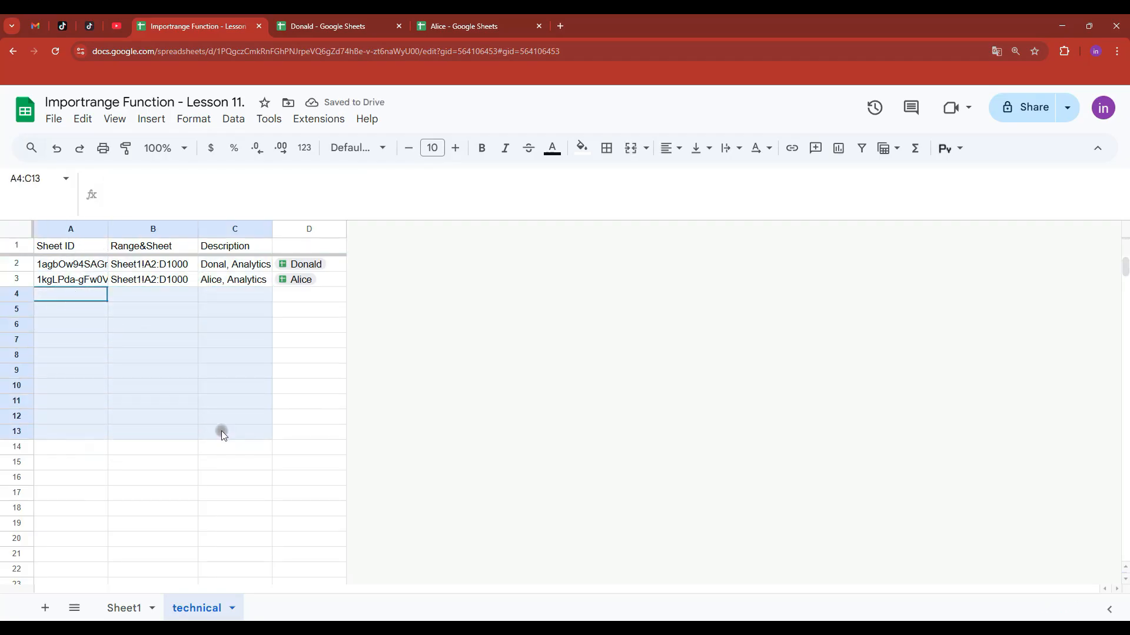
click(151, 281)
click(163, 267)
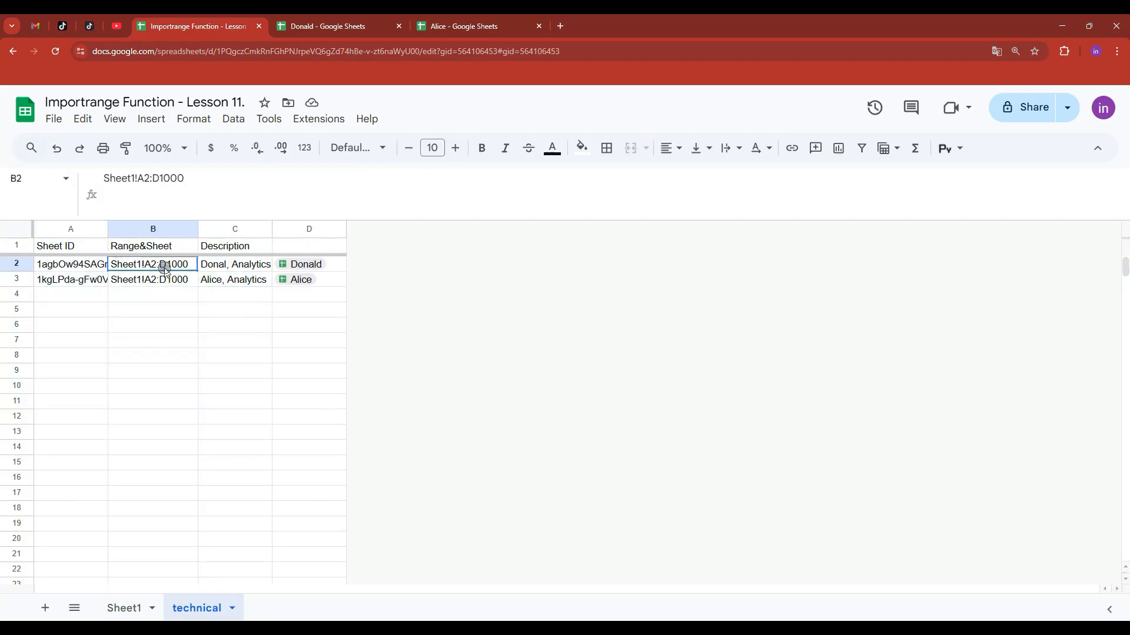
- Add a blank Sheet2 to Alice's source spreadsheet, then return to the lesson's Sheet1
click(464, 27)
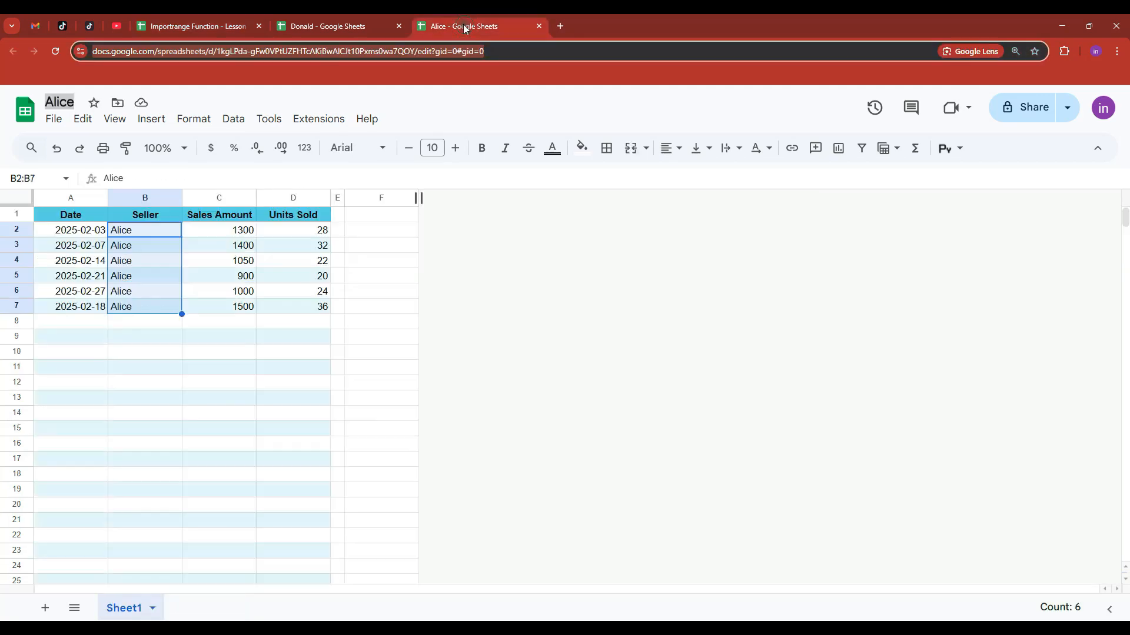
click(46, 608)
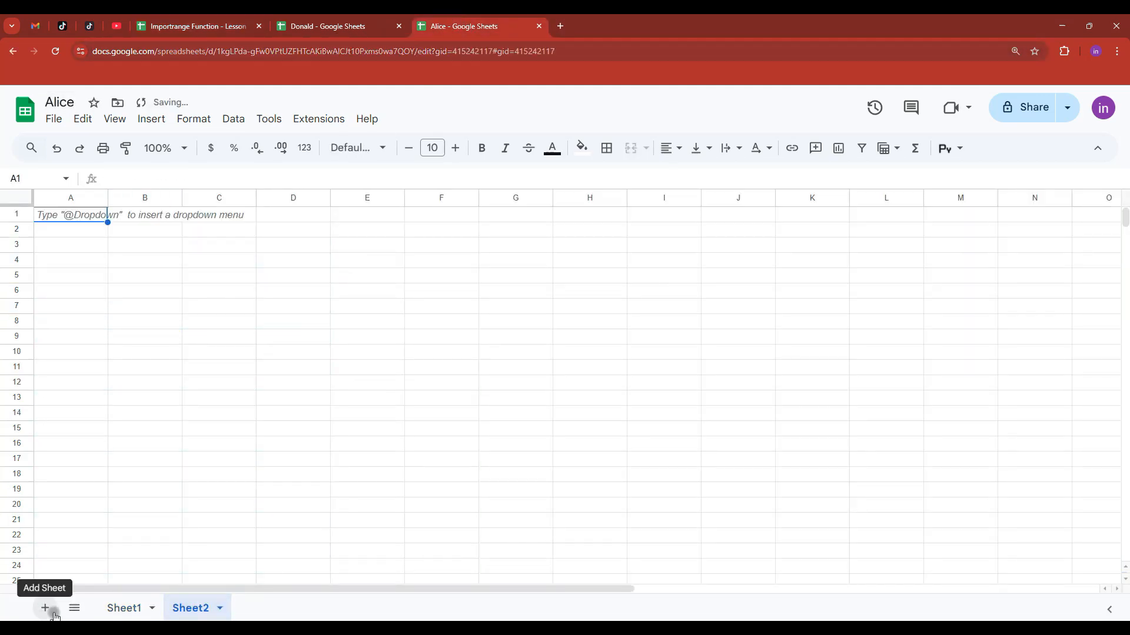
click(134, 608)
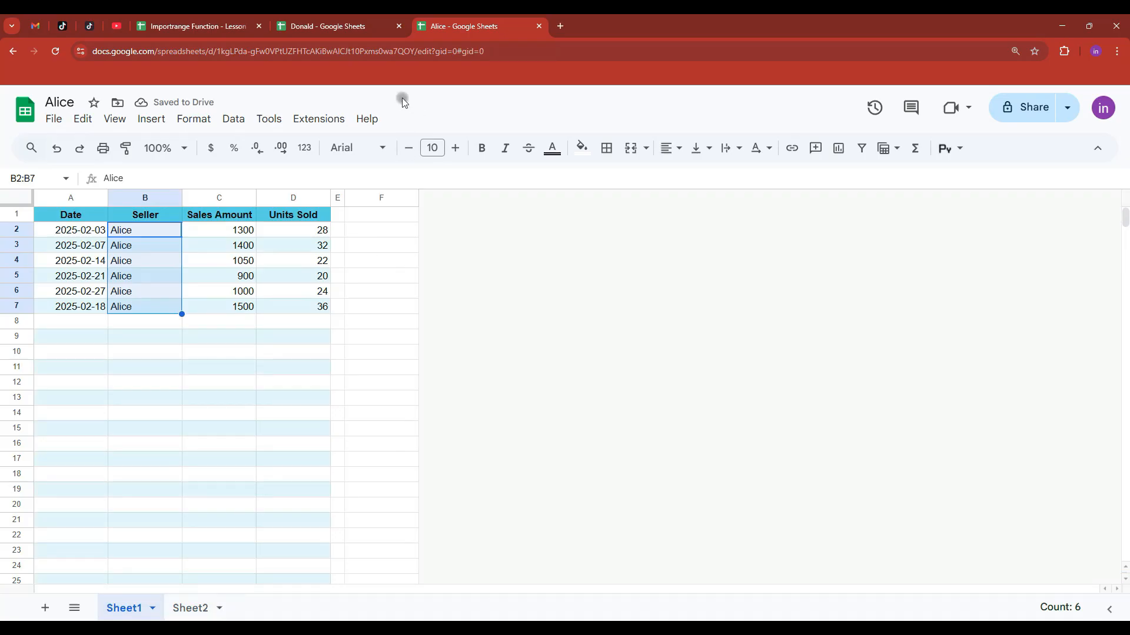
click(203, 26)
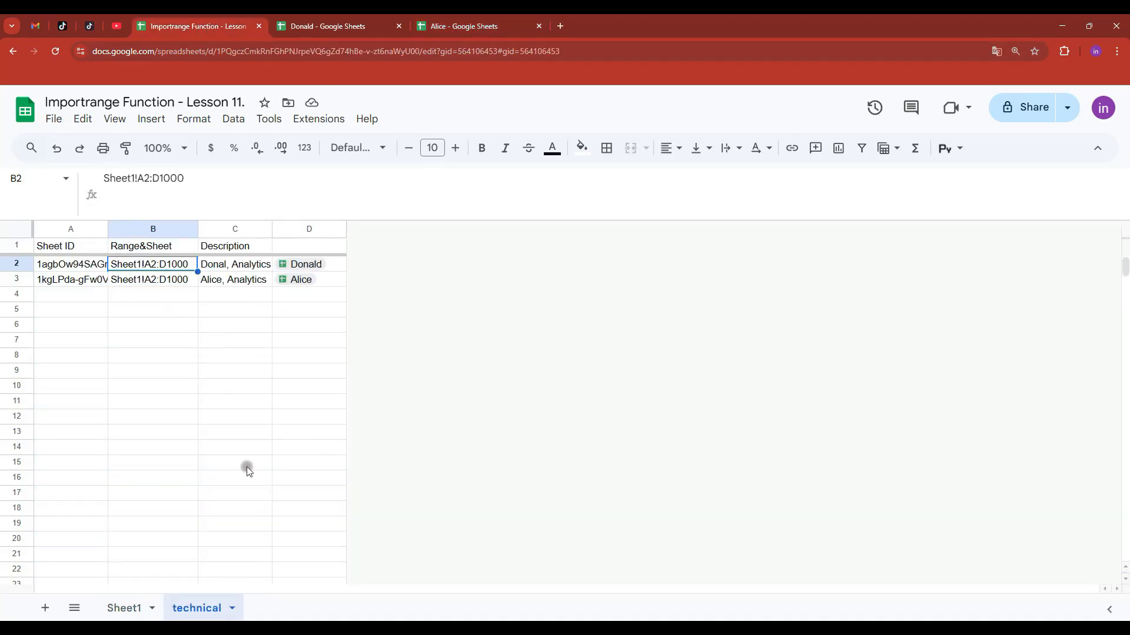
click(129, 609)
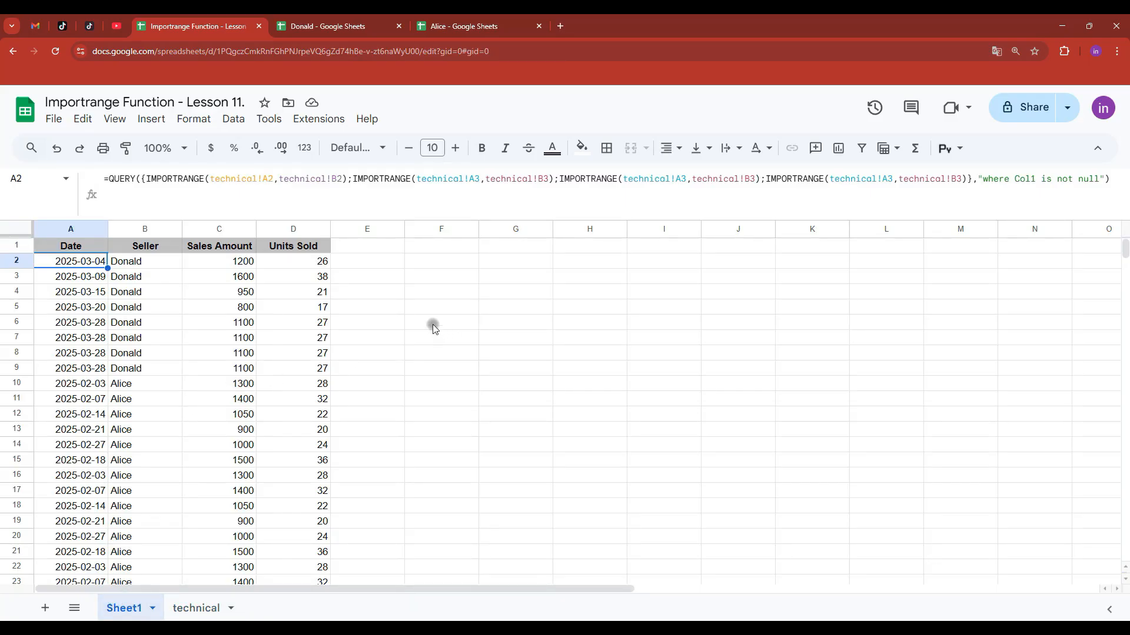
- Review the combined A1:D19 data with the formula on one line, and Sheet1's tab options
drag(399, 217, 406, 200)
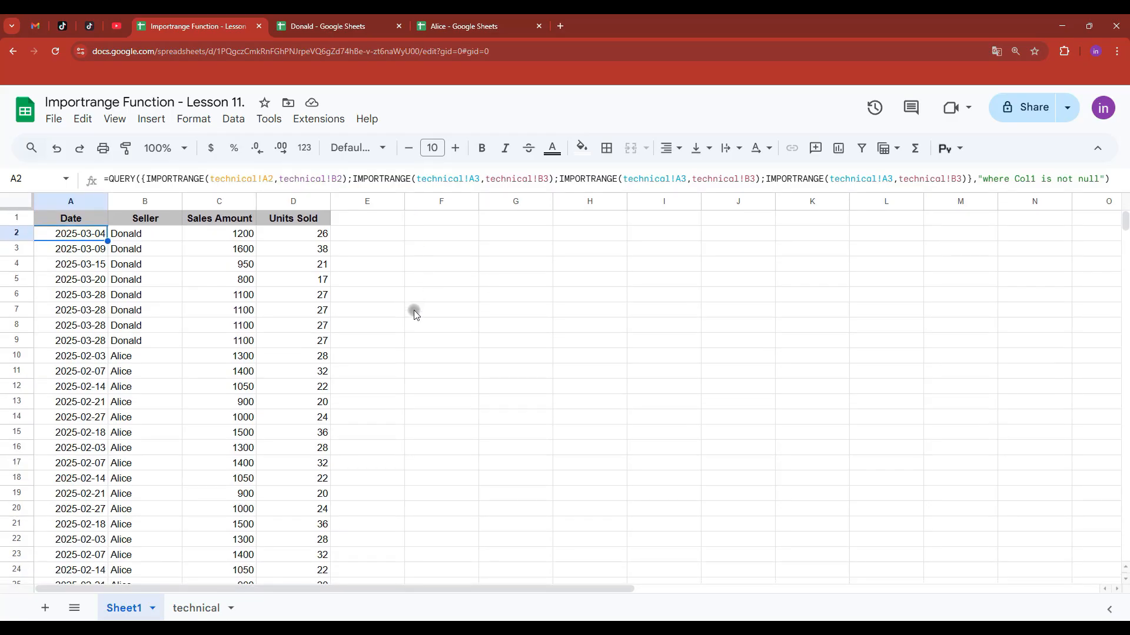
drag(81, 220, 282, 488)
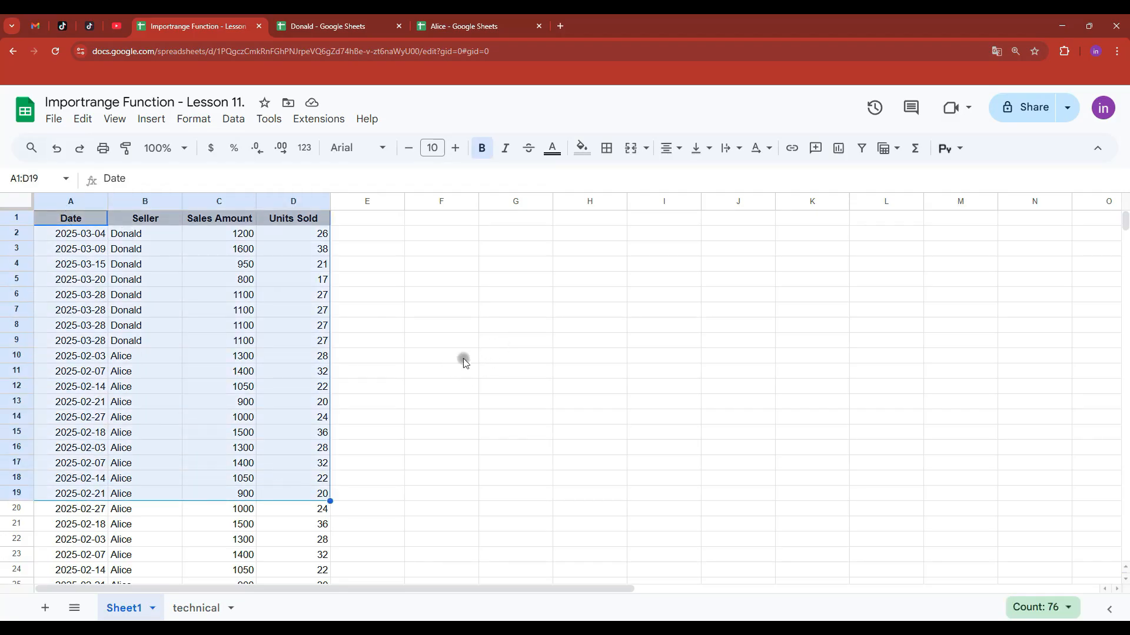
click(470, 341)
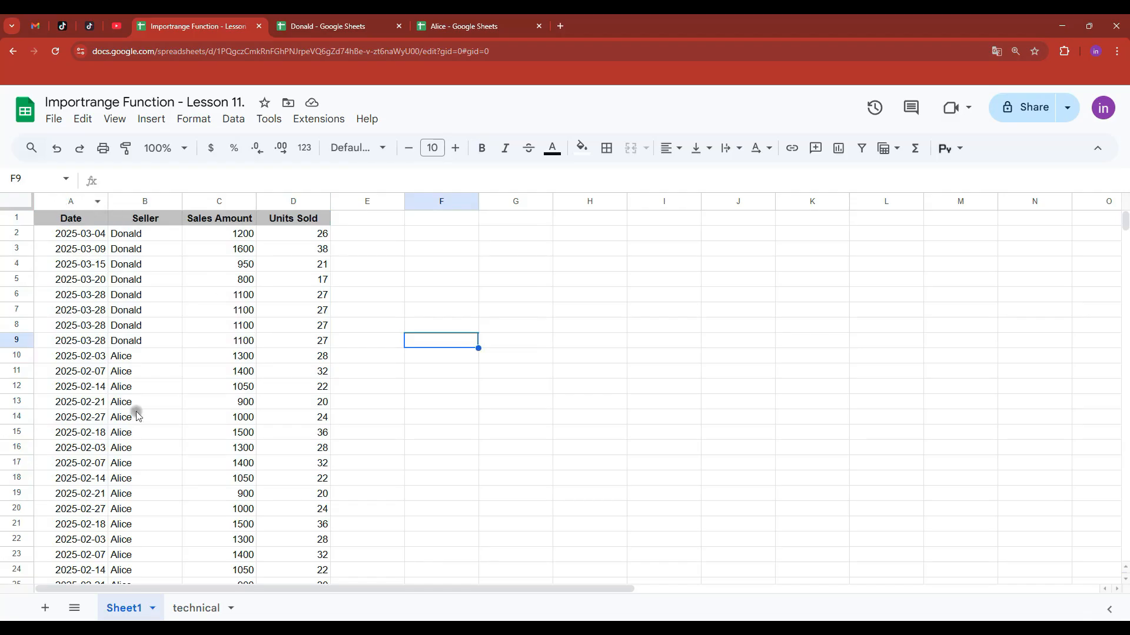
right_click(123, 609)
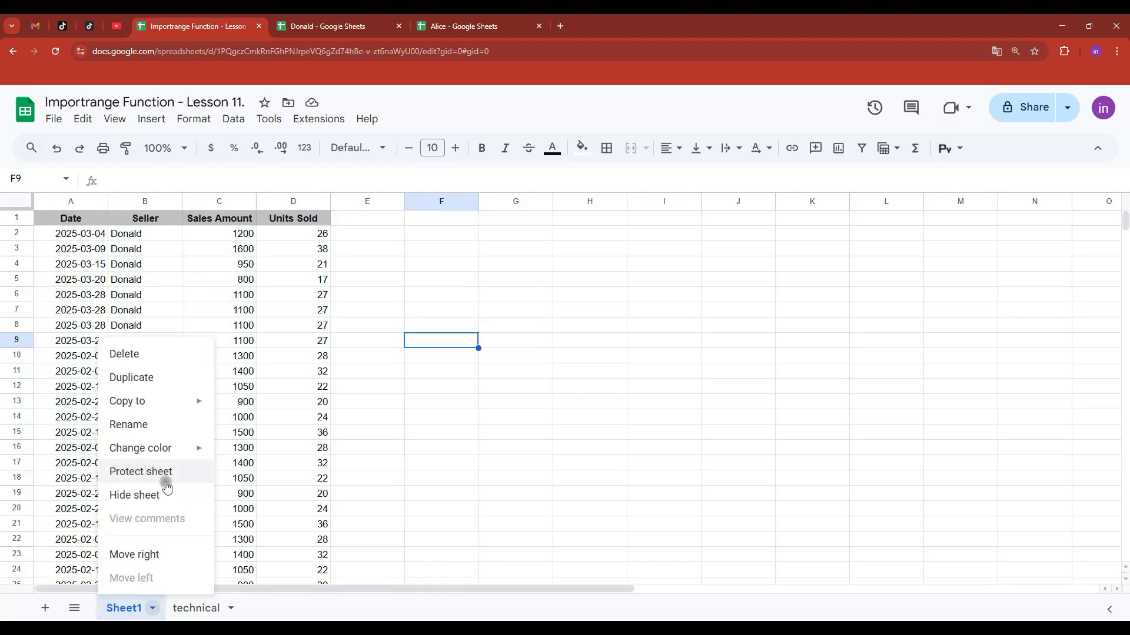
- Protect columns A:D as a range named '1', editable only by you
drag(79, 202, 291, 207)
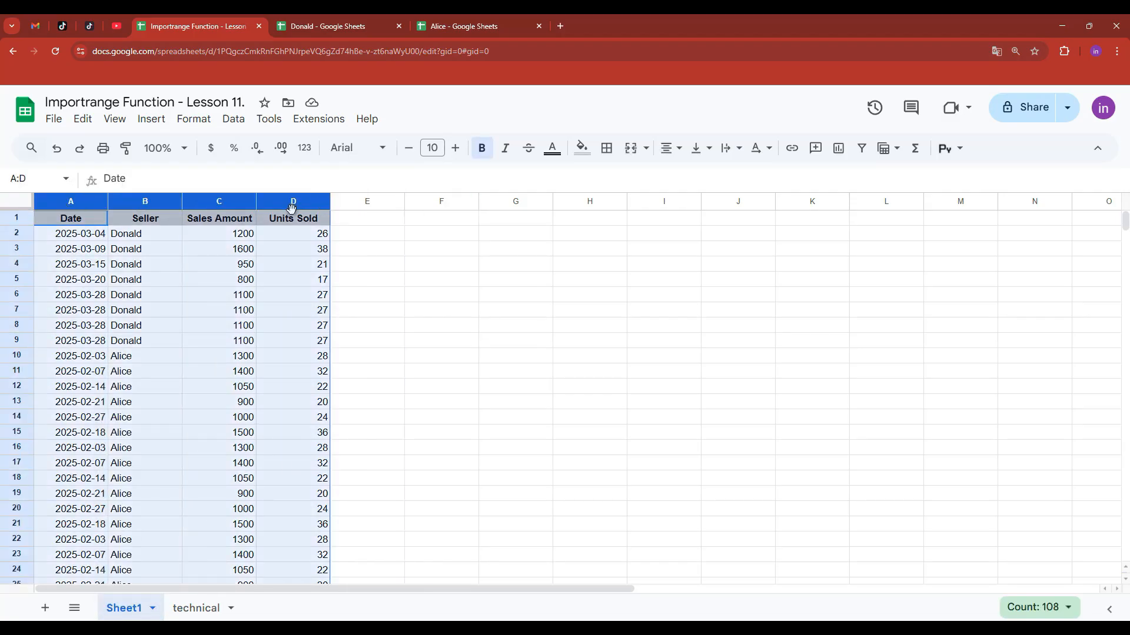
right_click(290, 207)
scroll(378, 575, down, 1)
mouse_move(412, 605)
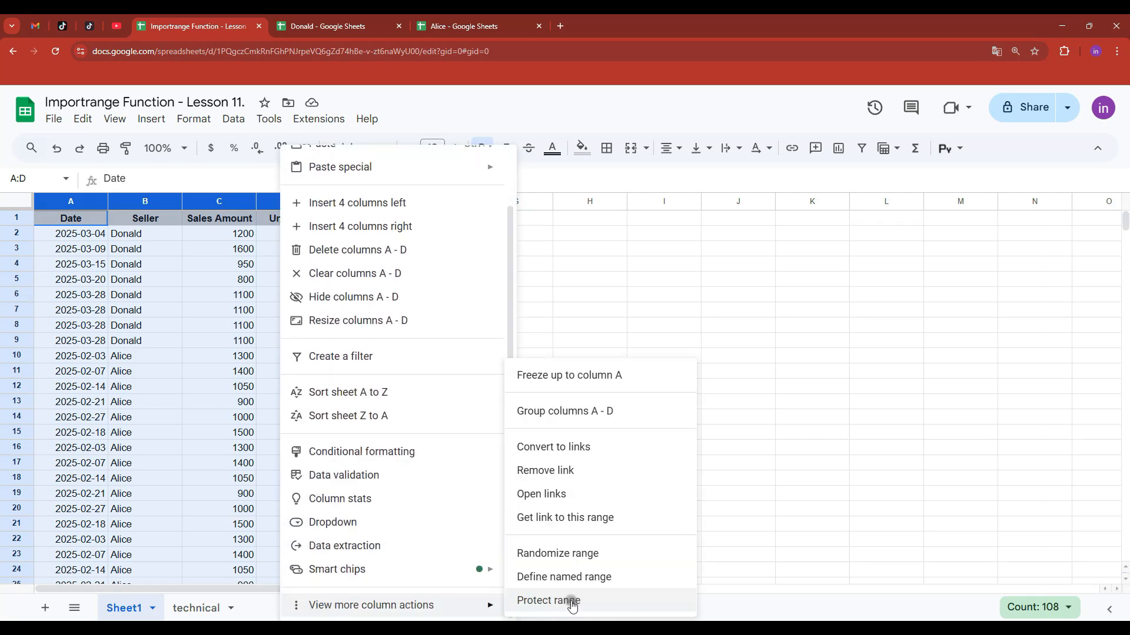
click(572, 606)
text(1)
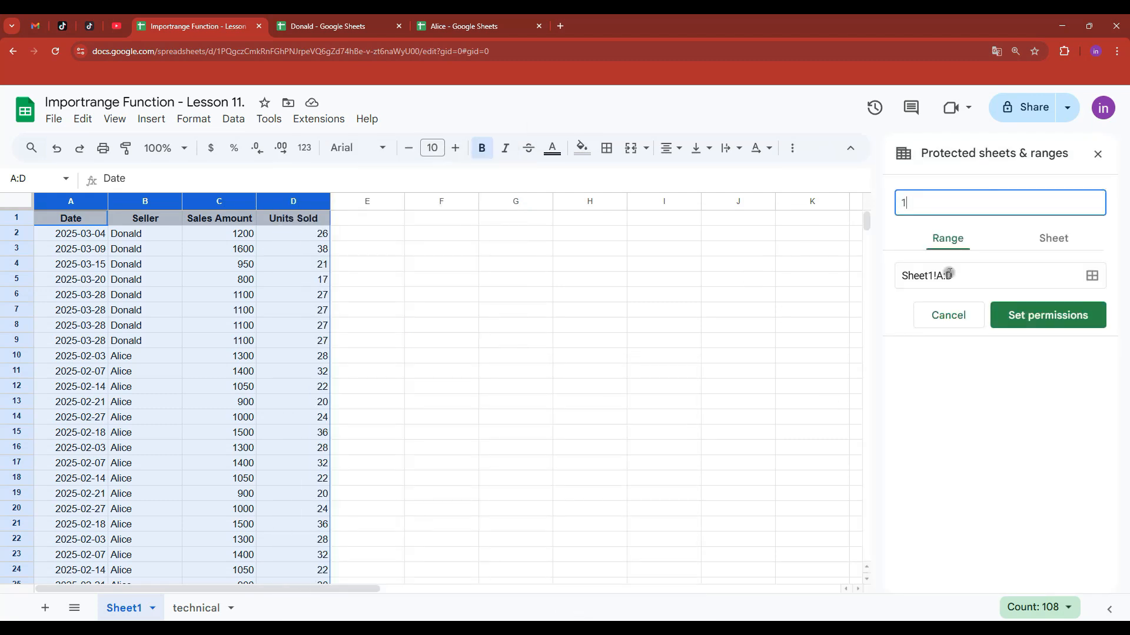
click(1045, 323)
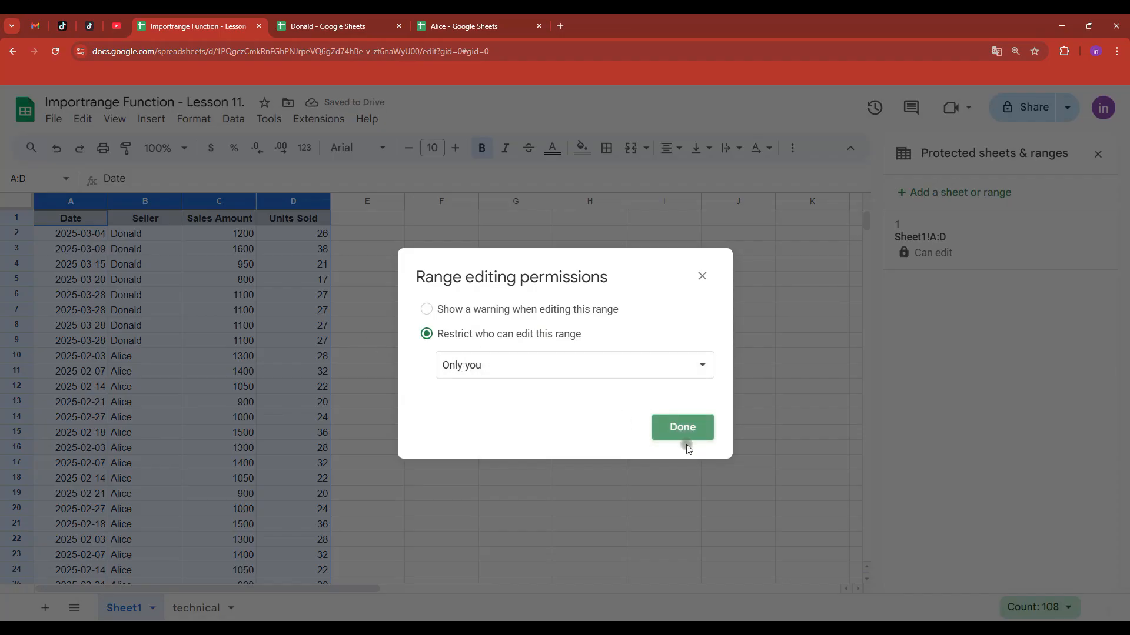
click(681, 430)
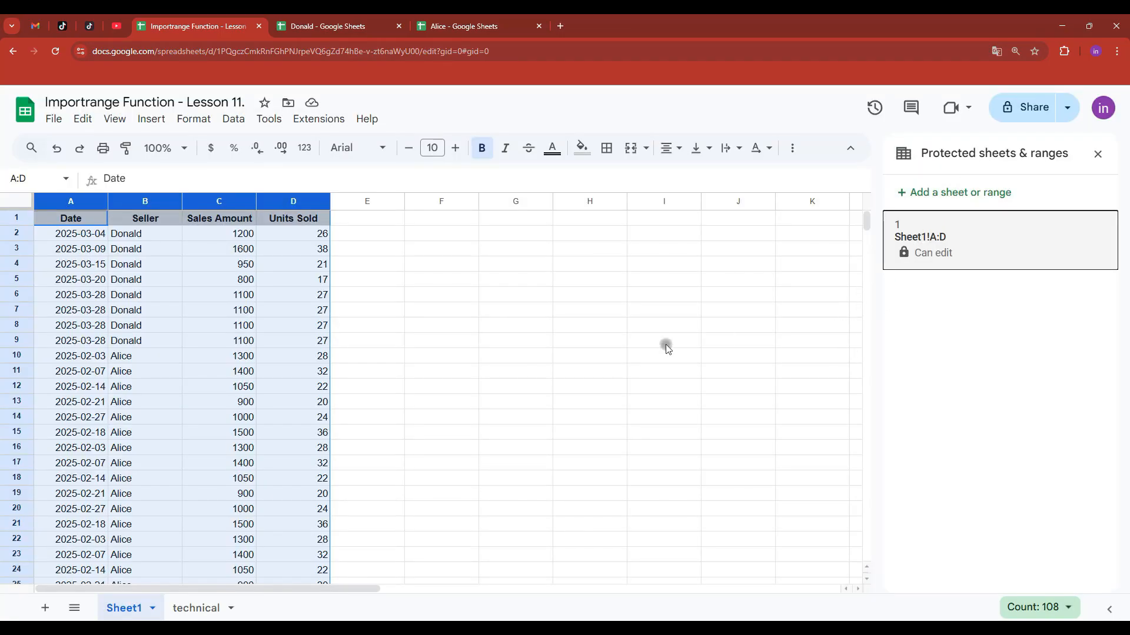
- Close the protected ranges panel, then group Sheet1's columns A–D and collapse them
click(1098, 154)
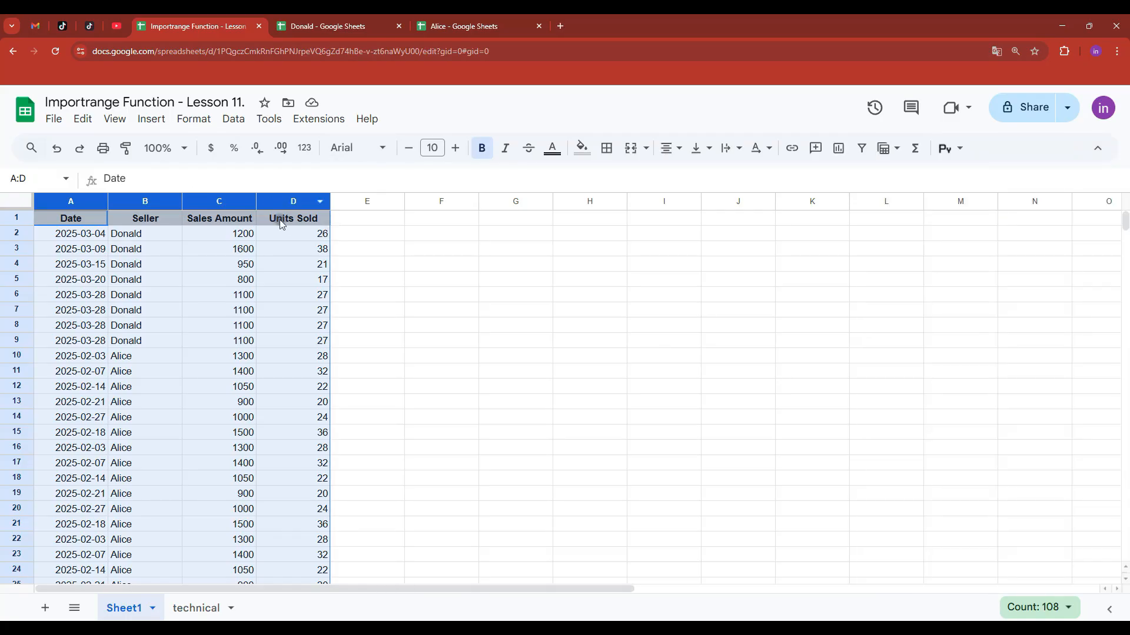
right_click(283, 201)
scroll(367, 606, down, 1)
mouse_move(367, 615)
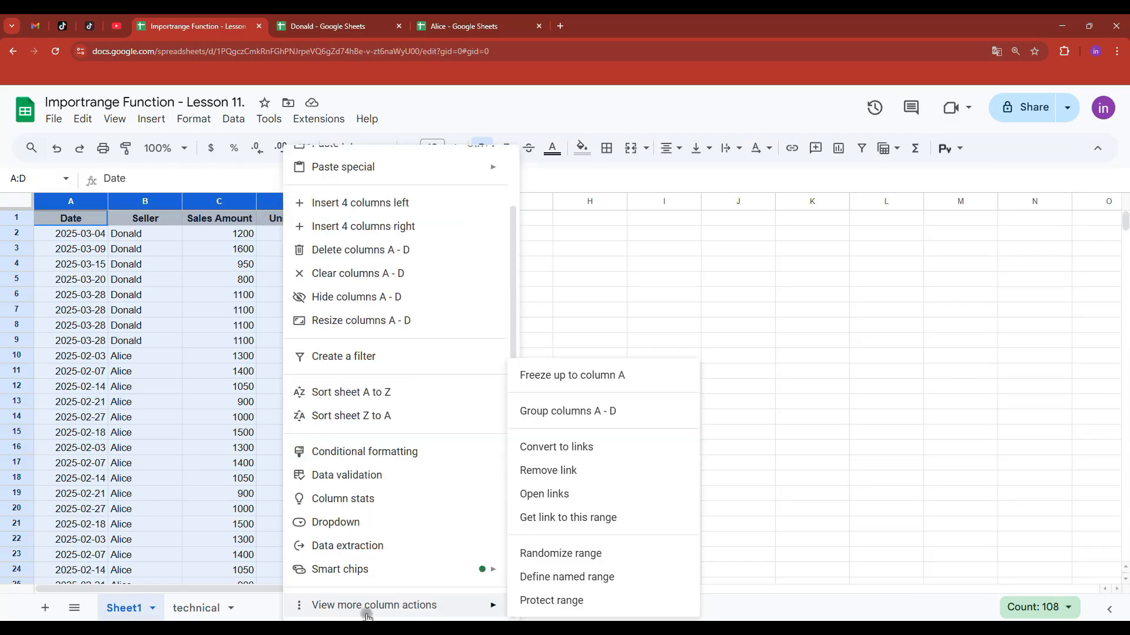
click(598, 410)
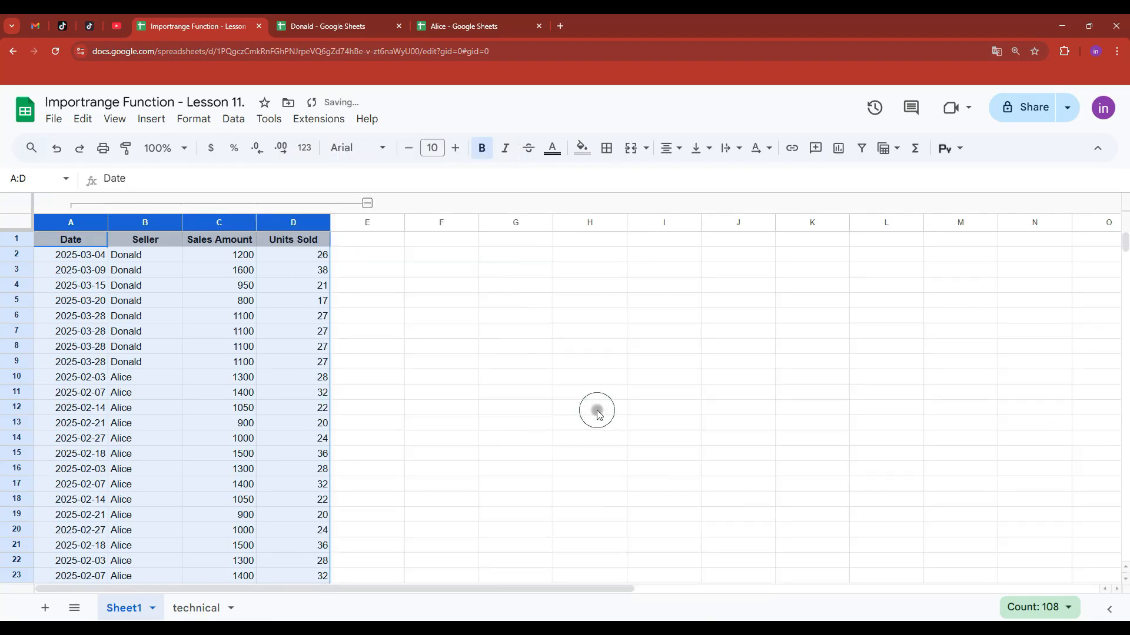
click(367, 203)
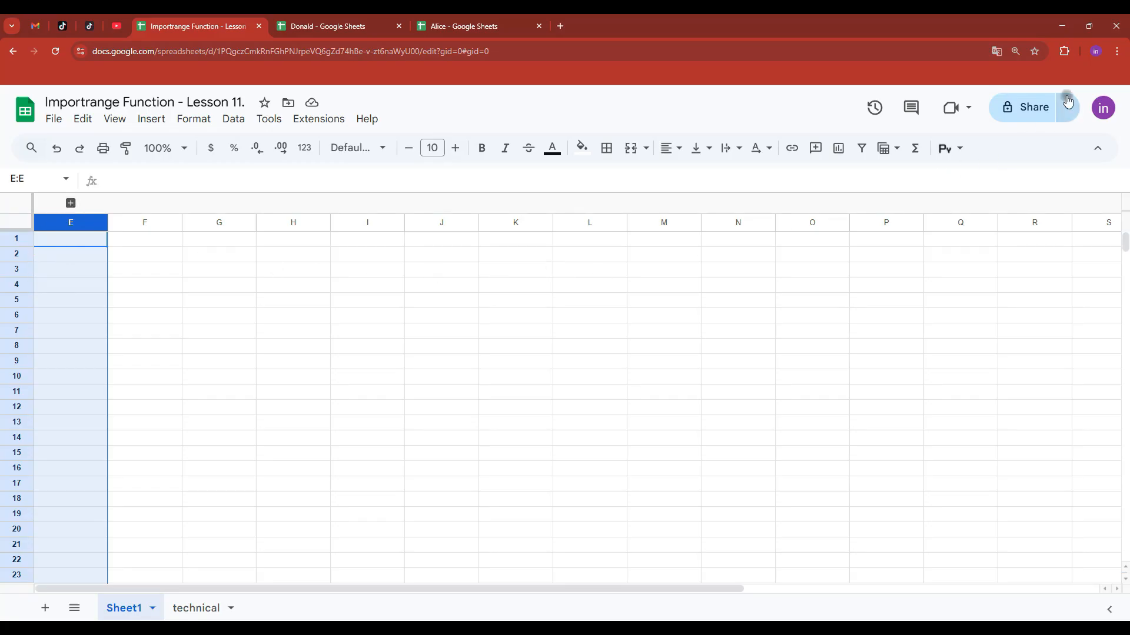
click(1116, 52)
- Set the spreadsheet's general access to Anyone with the link as Editor
click(795, 101)
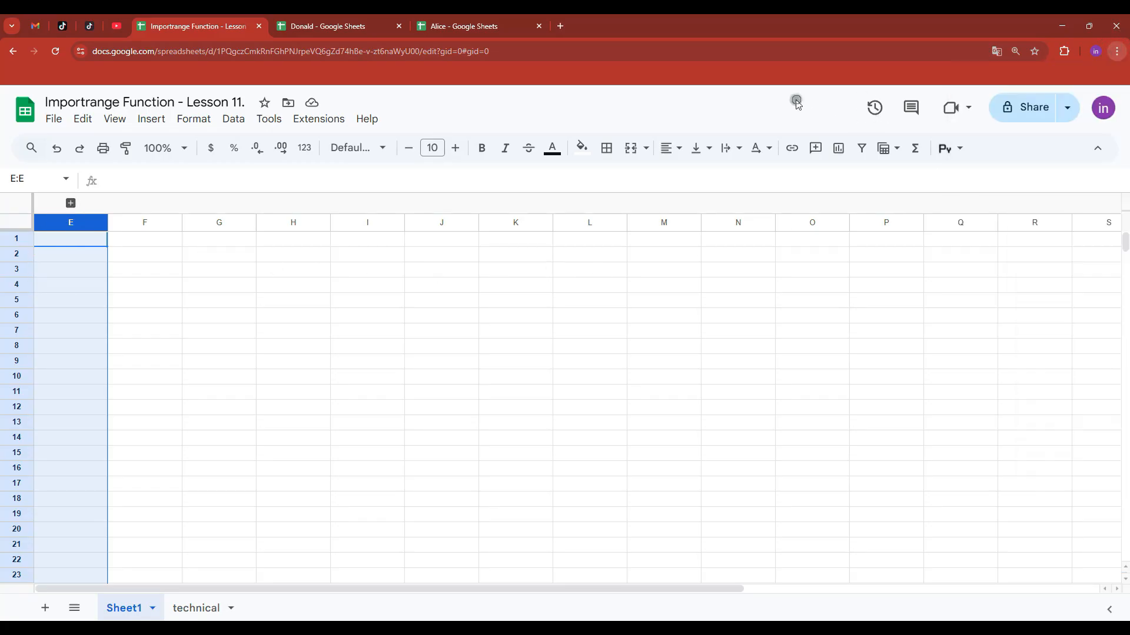
click(1030, 107)
click(456, 423)
click(497, 488)
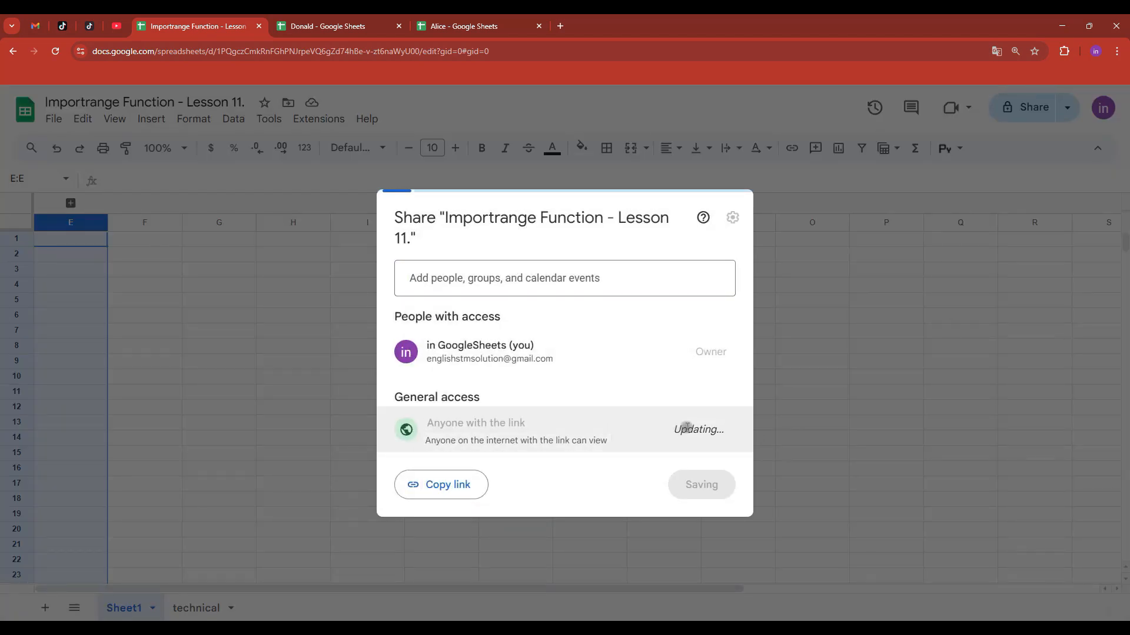
click(694, 430)
click(648, 558)
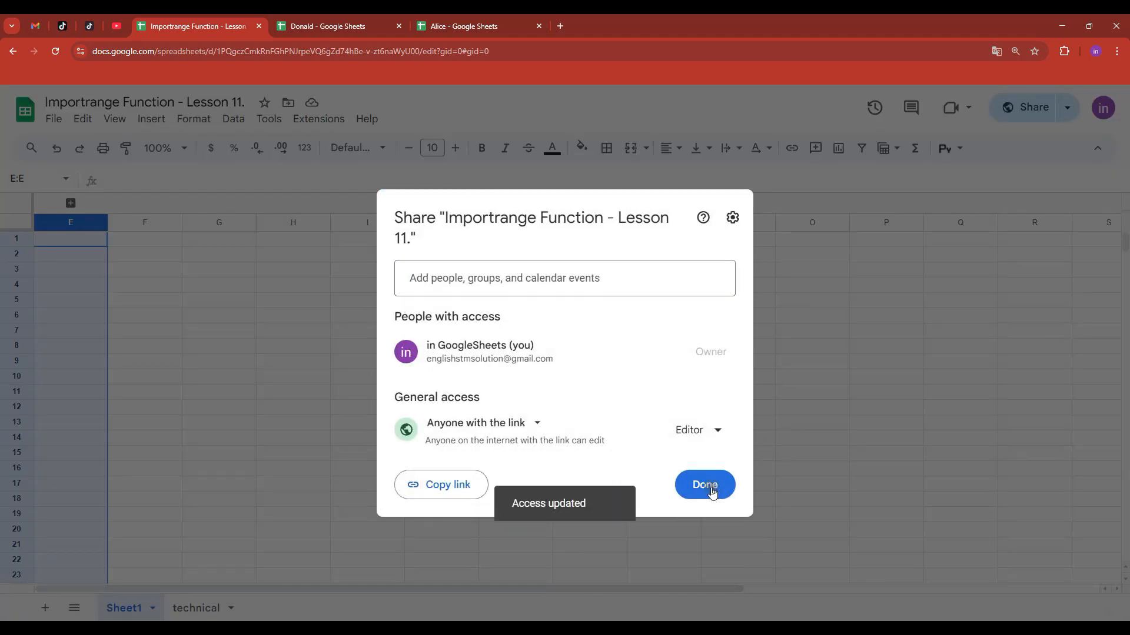
click(710, 487)
- Copy the spreadsheet's link and open a new incognito window
click(527, 50)
key(ctrl+c)
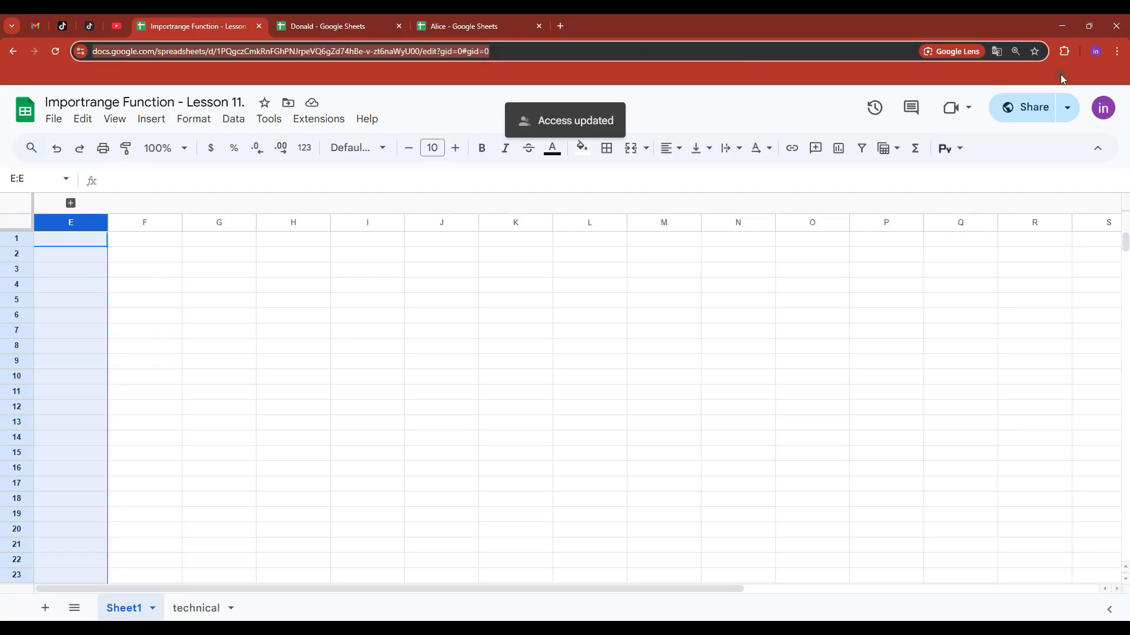
click(1117, 53)
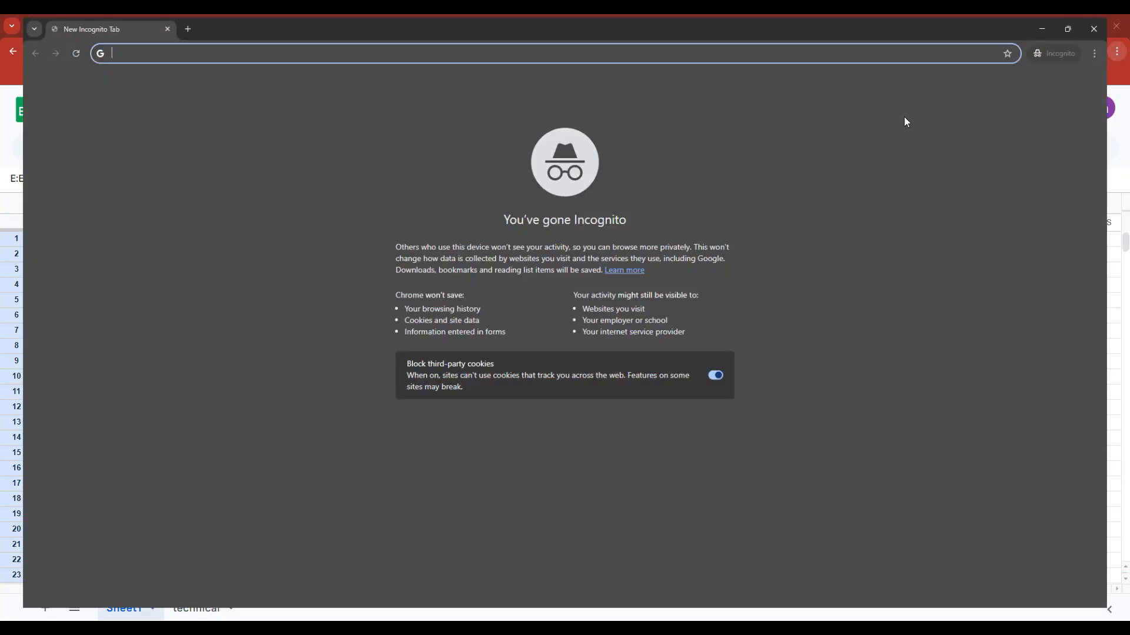
click(1017, 115)
- Load the shared link in incognito and confirm expanding the protected A–D columns is refused
key(ctrl+v)
key(Return)
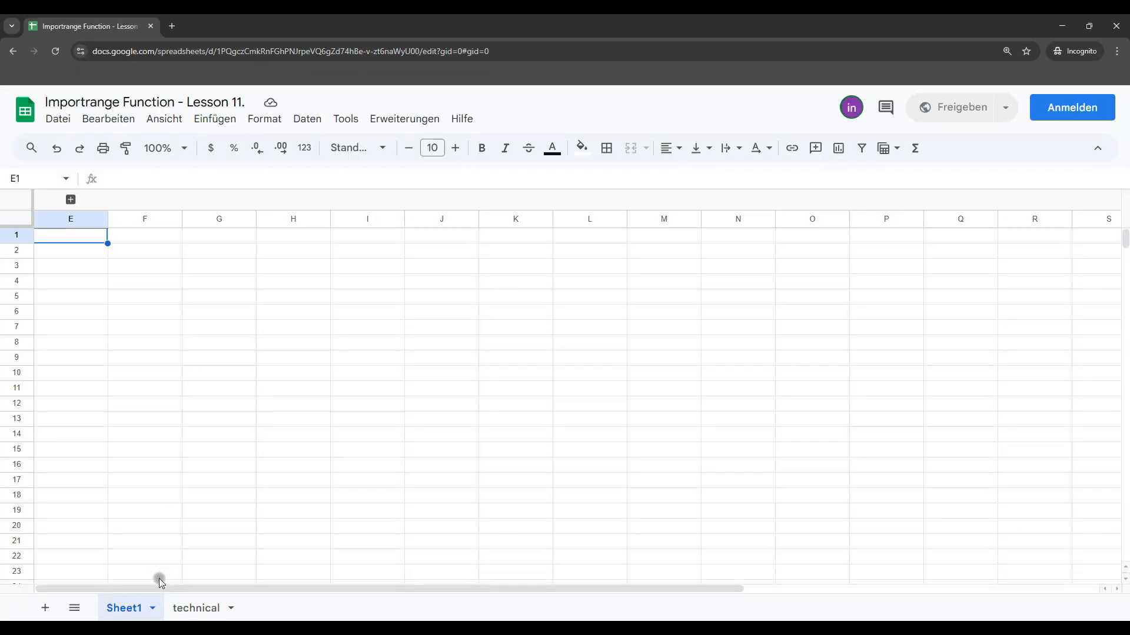
click(70, 199)
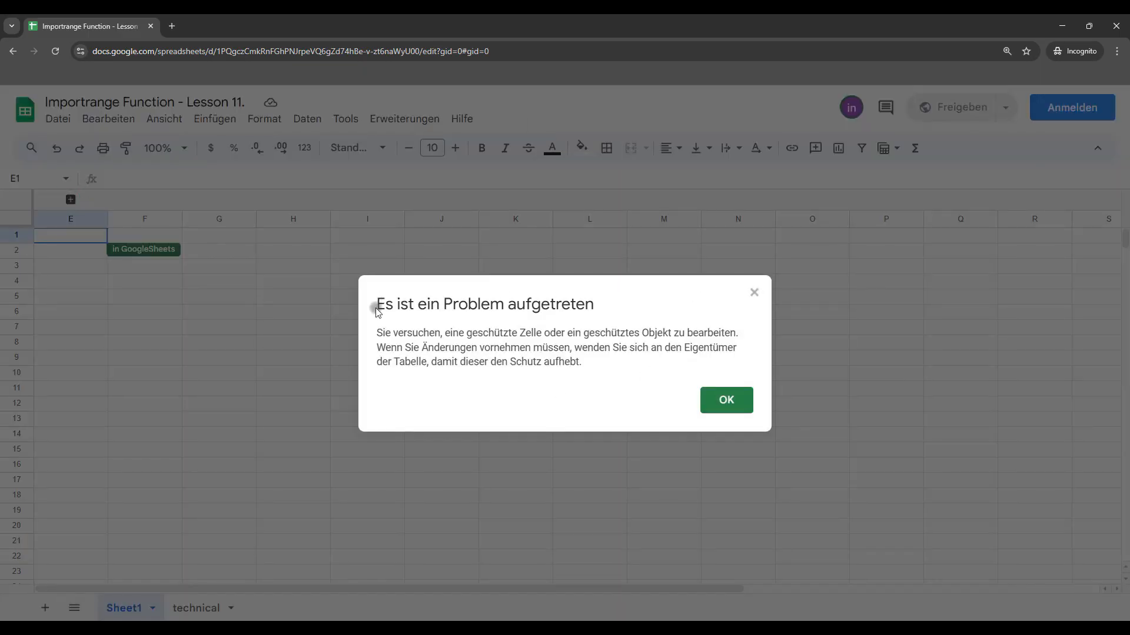
click(716, 397)
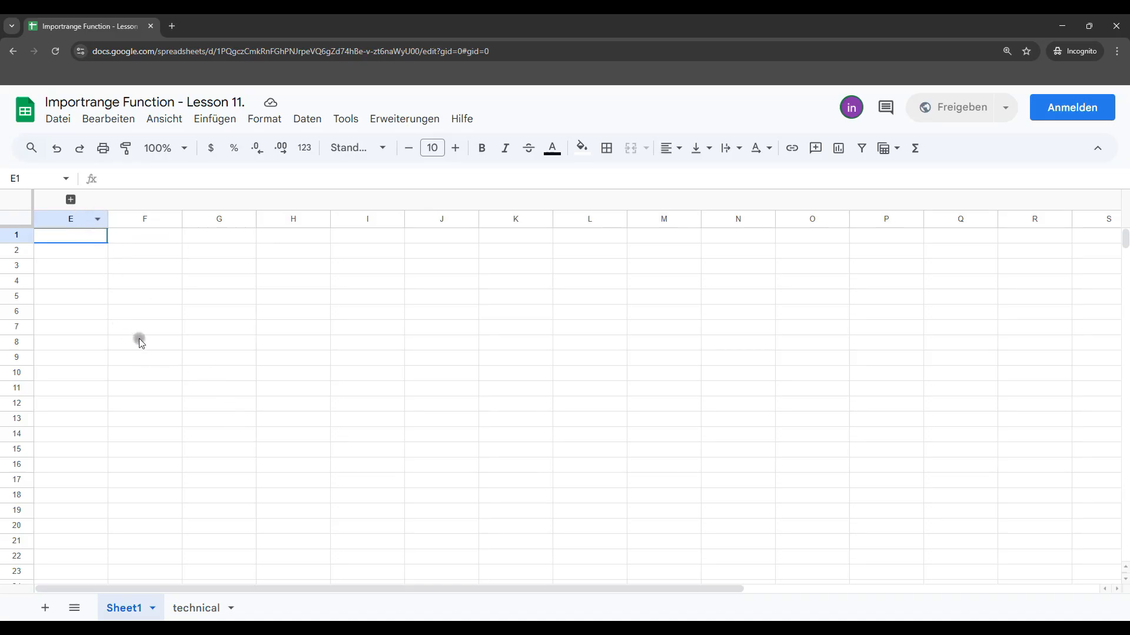
mouse_move(653, 618)
click(651, 588)
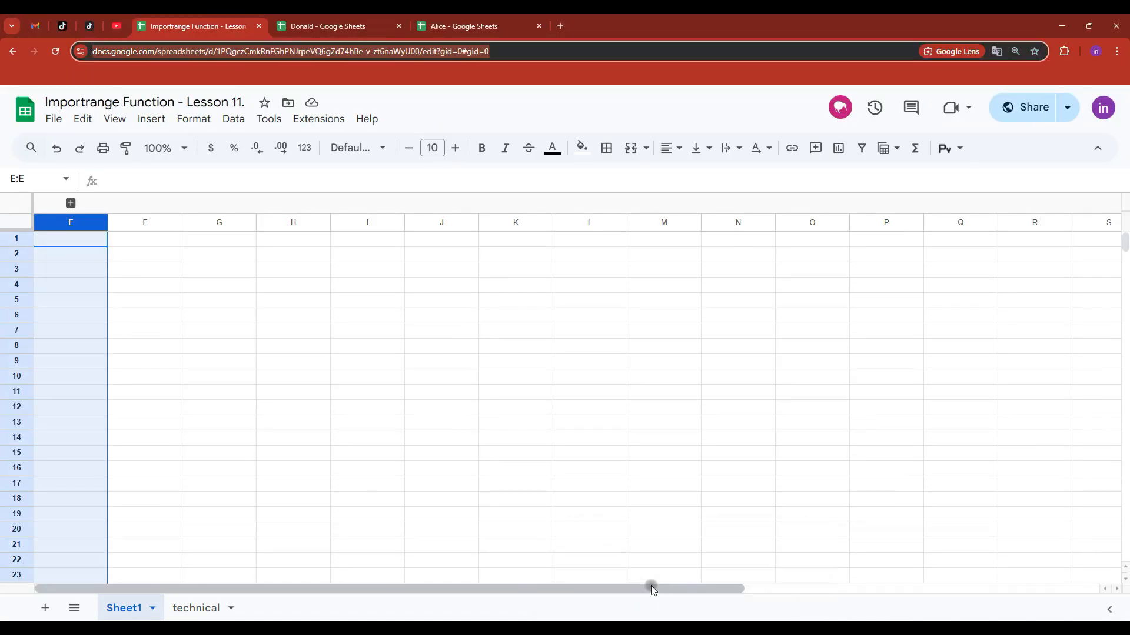
click(52, 118)
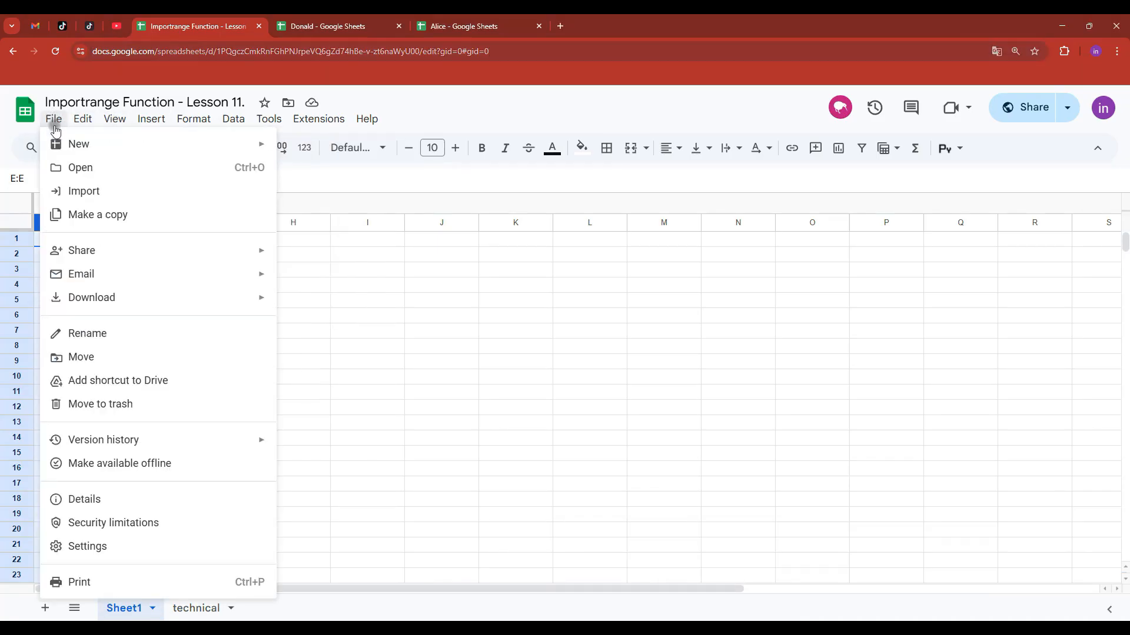
click(470, 314)
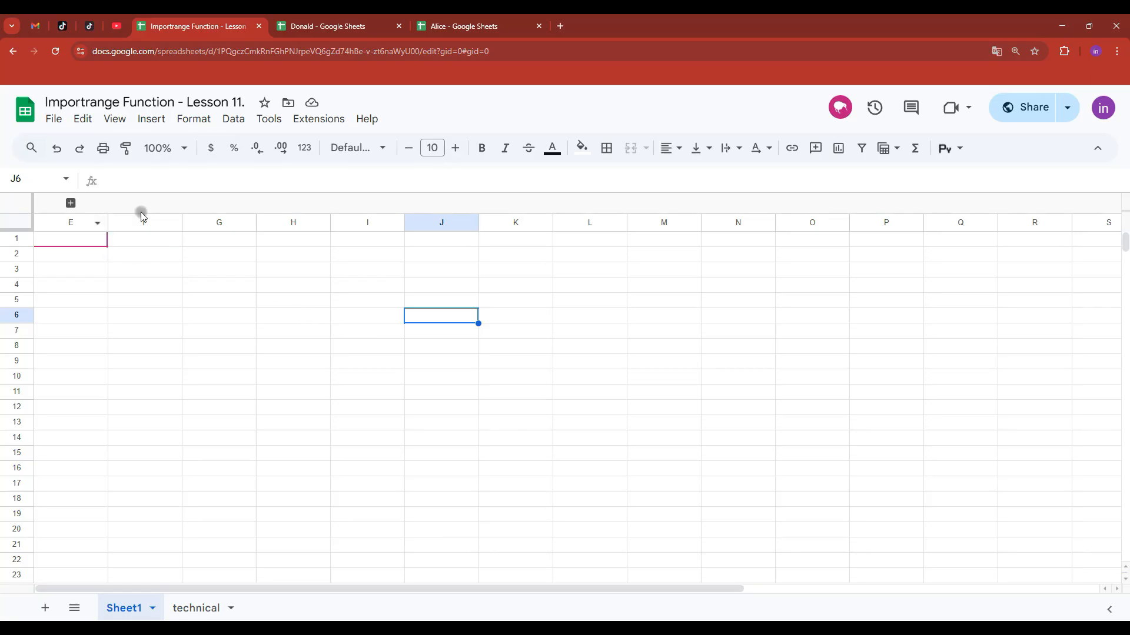
click(70, 203)
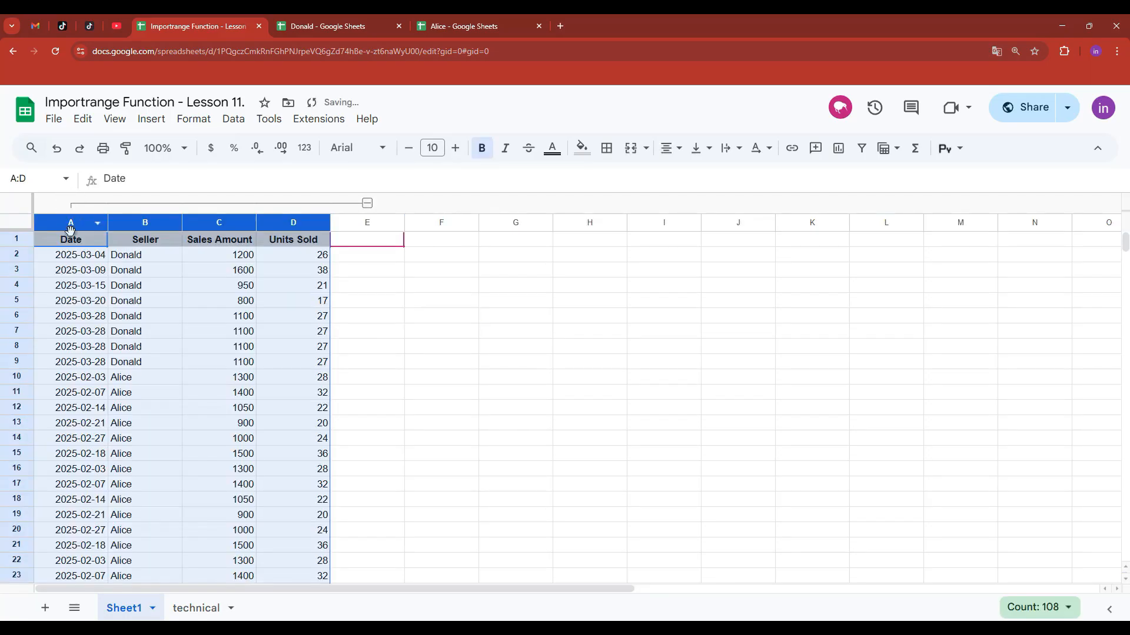
click(77, 257)
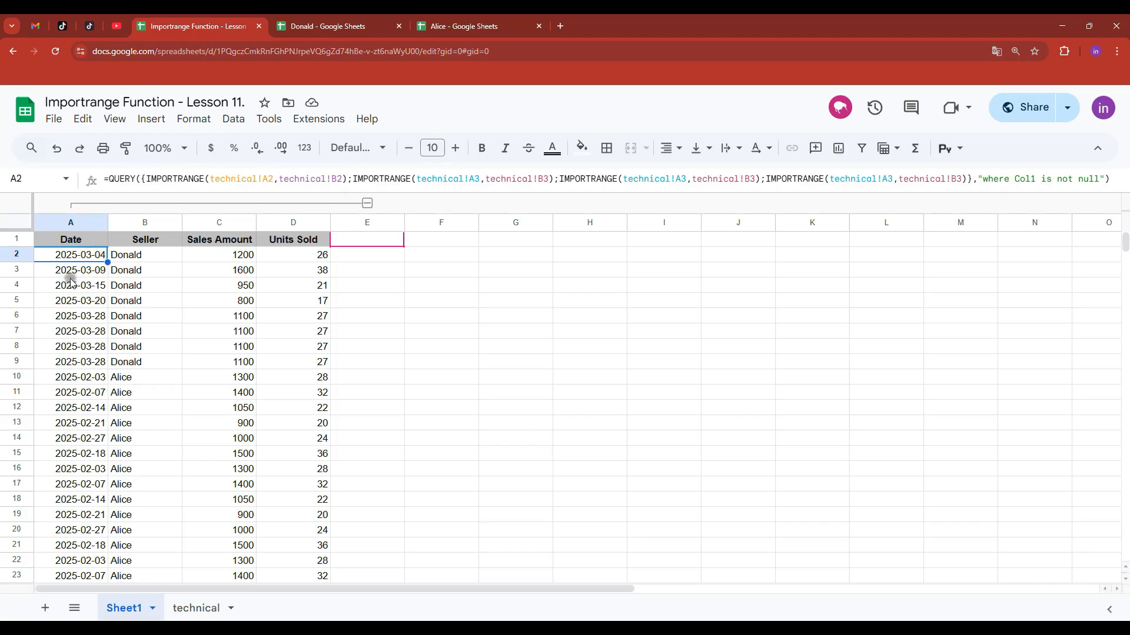
click(367, 203)
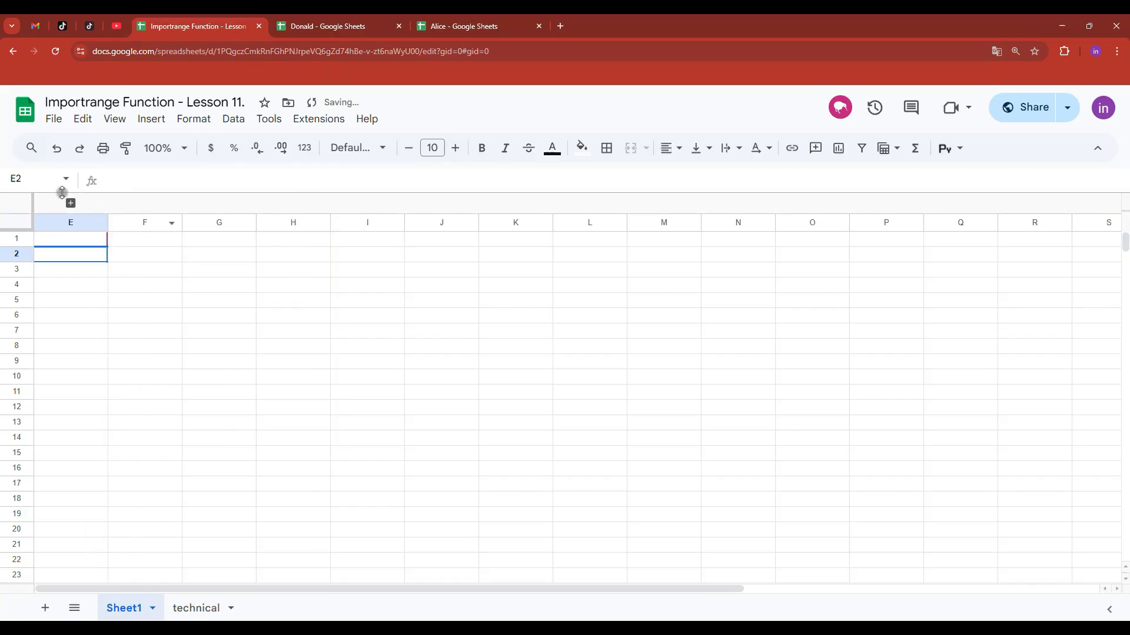
- Add Sheet5 and enter =SUM(Sheet1!C2:C11) in A1, giving 11650
click(45, 608)
text(=SUM()
key(ctrl+shift+Page_Up)
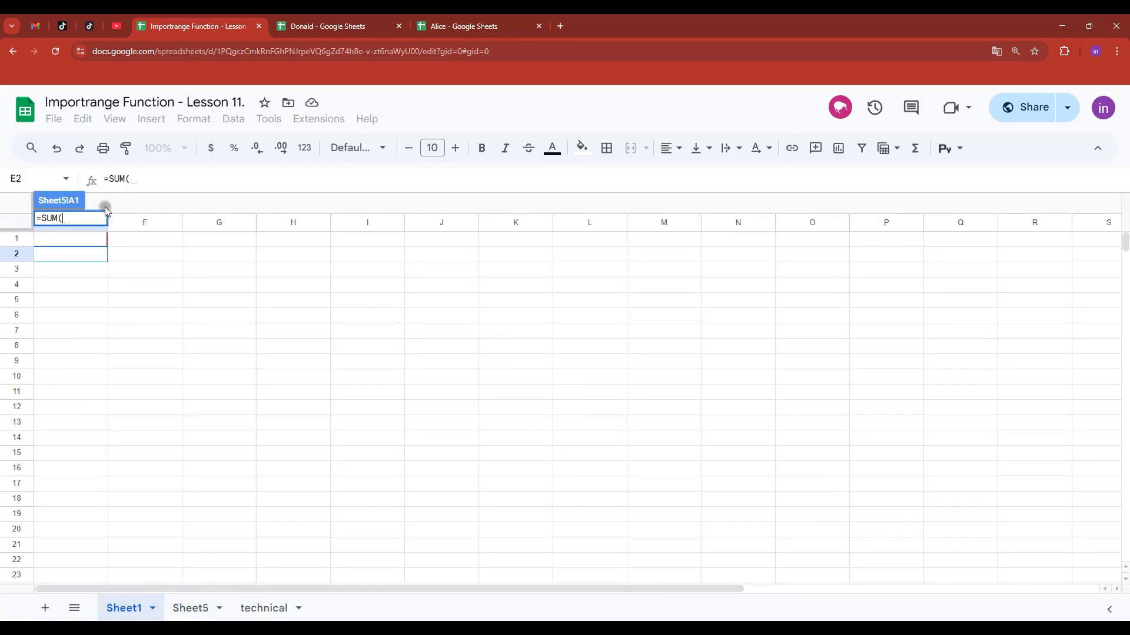
click(79, 187)
drag(217, 255, 208, 403)
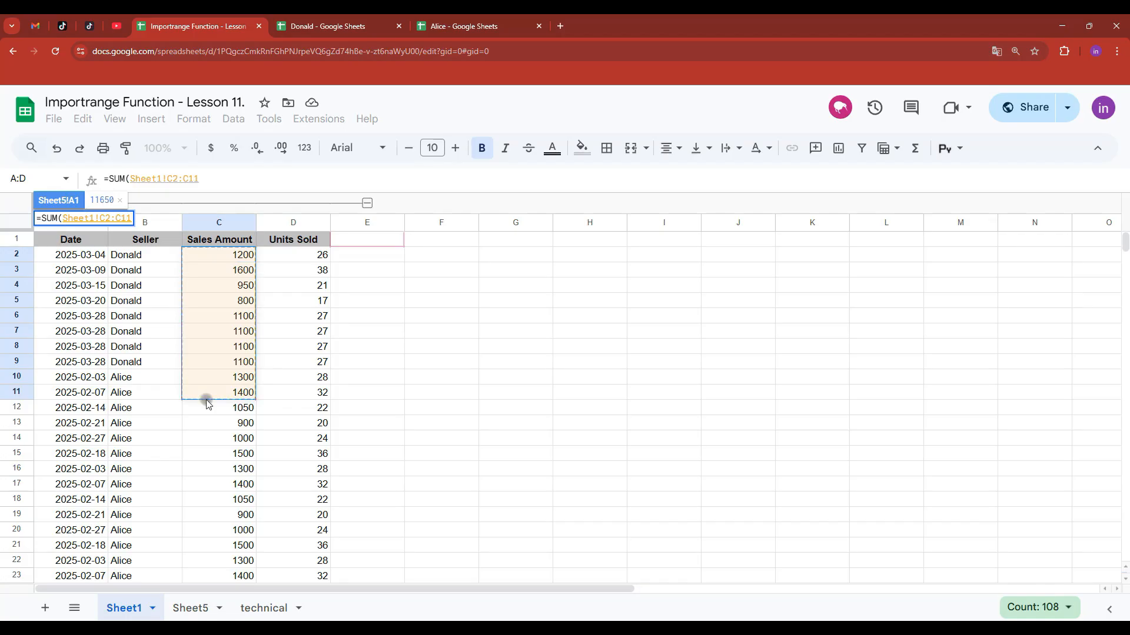
key(Return)
click(93, 220)
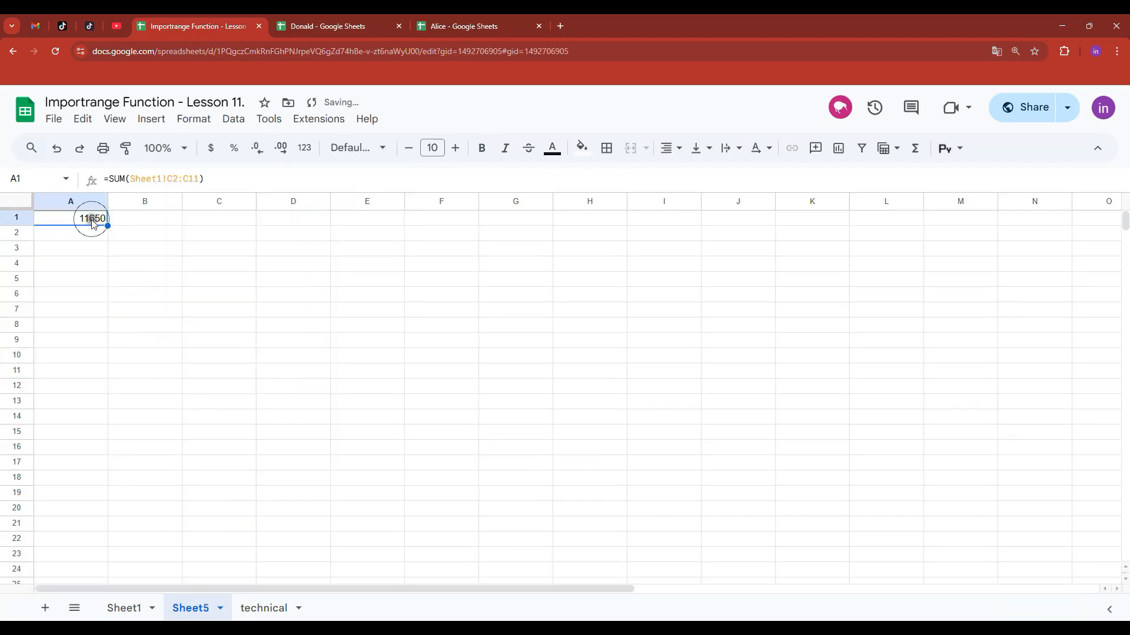
- Collapse Sheet1's A–D column group again and return to Sheet5
click(133, 608)
click(366, 204)
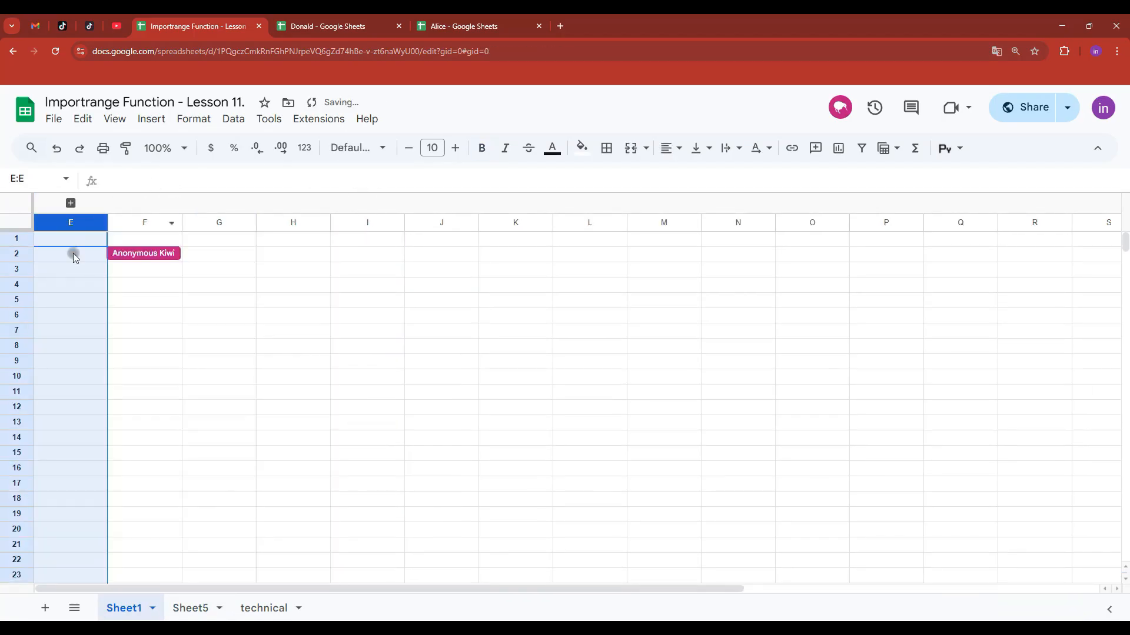
click(198, 606)
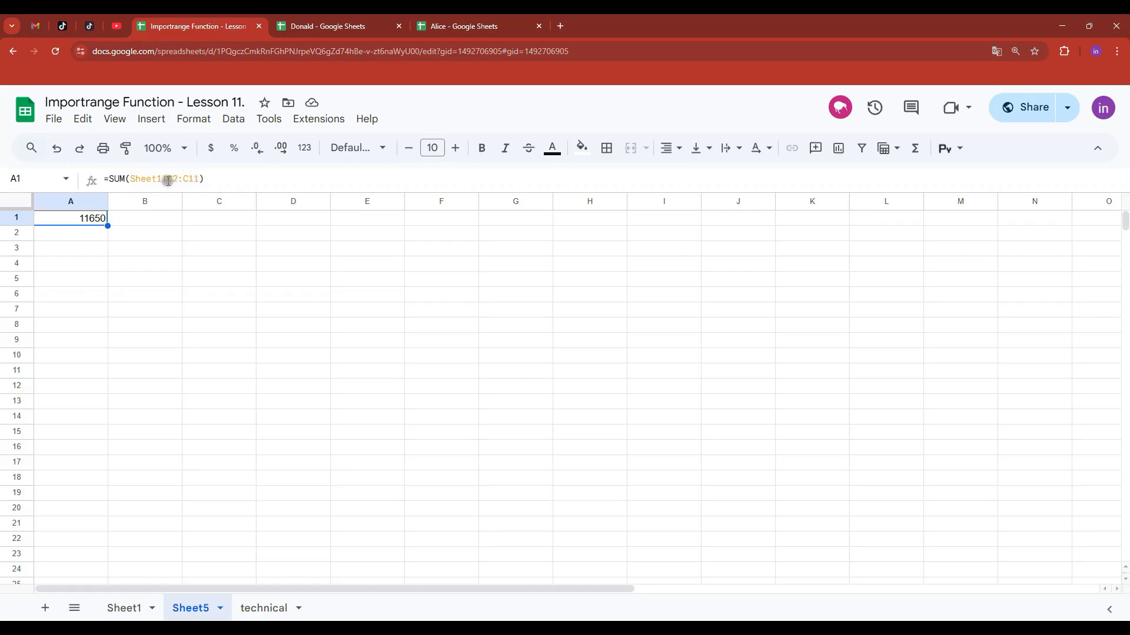
- Insert line breaks after '=' in Sheet5's A1 so =SUM(Sheet1!C2:C11) drops out of view
drag(195, 189, 182, 247)
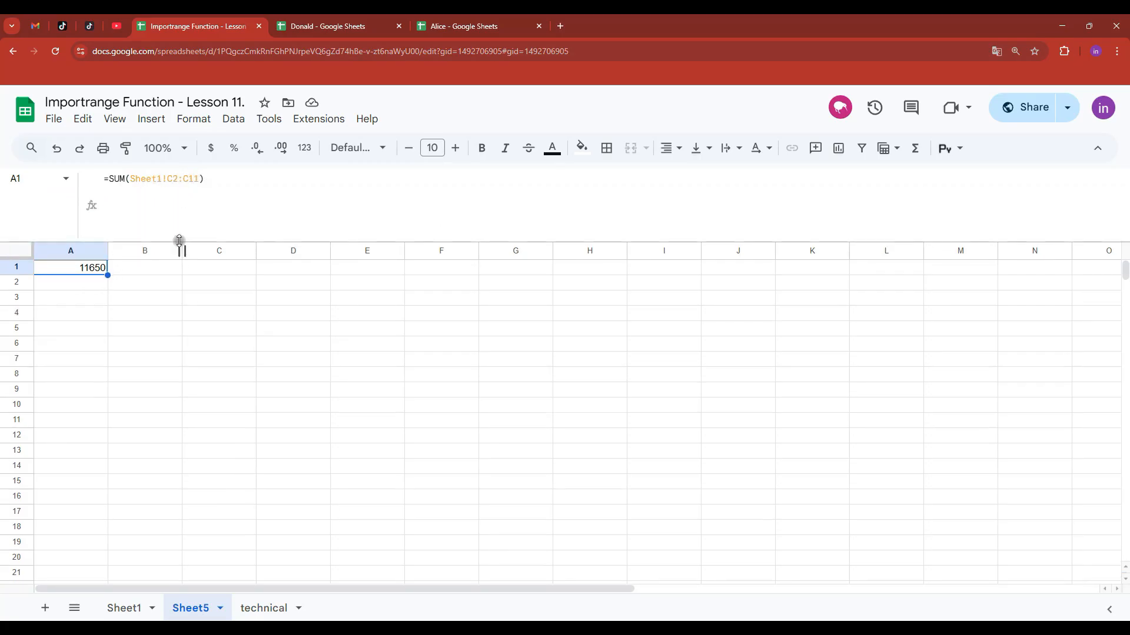
click(107, 180)
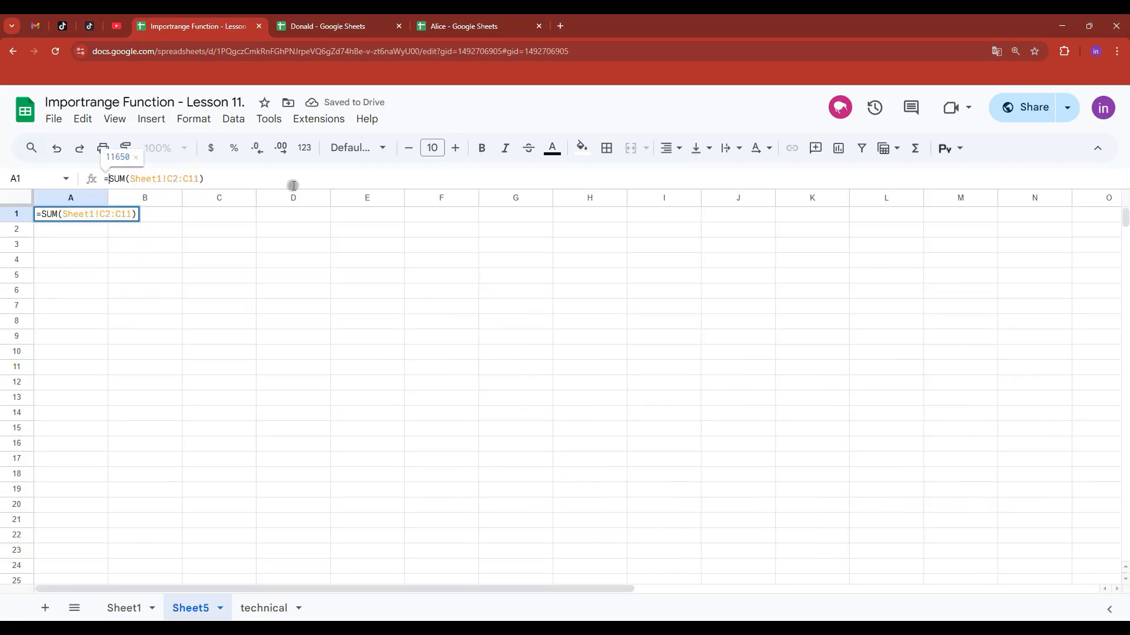
key(alt+Return)
key(alt+Return)
key(alt+Return)
key(alt+Return)
key(alt+Return)
key(alt+Return)
key(alt+Return)
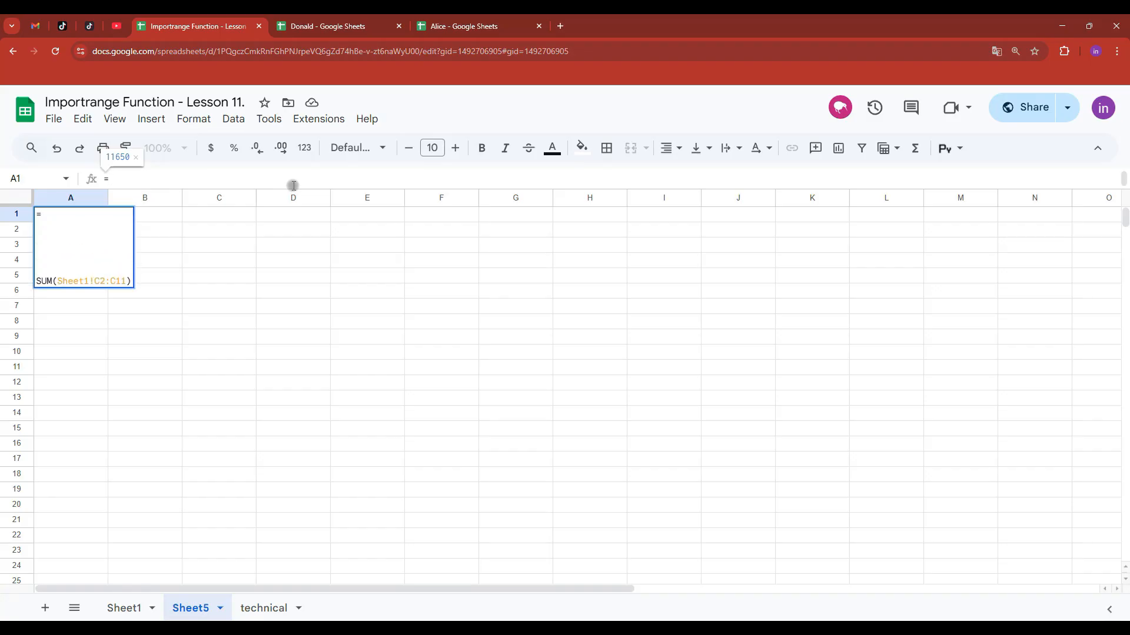
key(alt+Return)
key(alt+Return)
key(alt+Return)
key(alt+Return)
key(alt+Return)
key(alt+Return)
key(alt+Return)
key(alt+Return)
key(alt+Return)
key(alt+Return)
key(alt+Return)
key(alt+Return)
key(alt+Return)
key(alt+Return)
key(alt+Return)
key(alt+Return)
key(alt+Return)
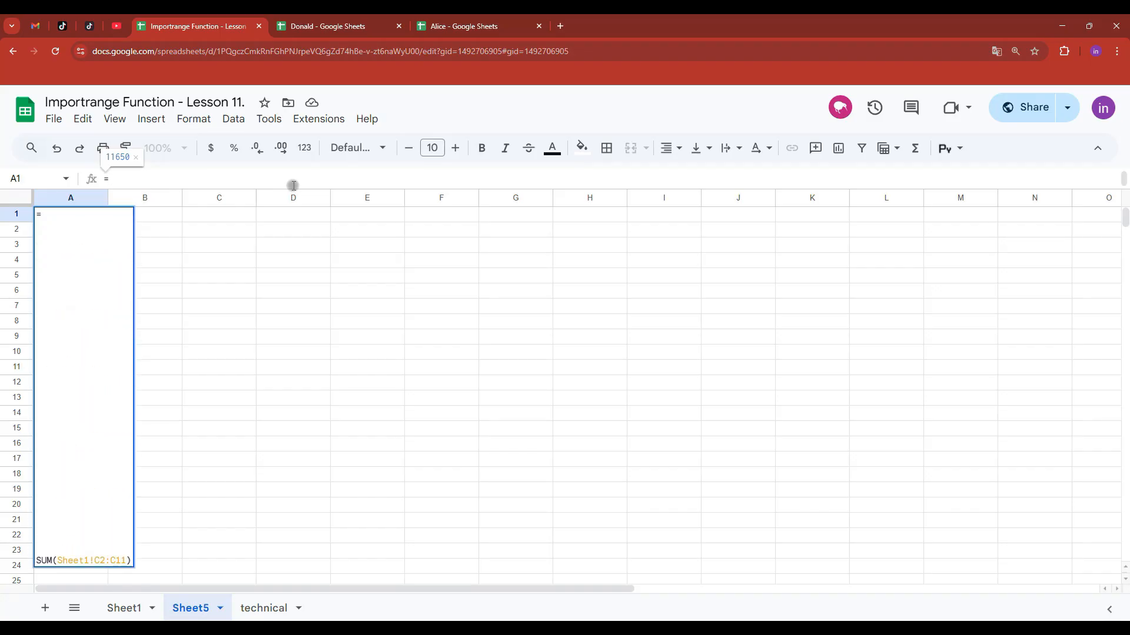
key(Return)
click(85, 213)
drag(169, 186, 161, 460)
drag(177, 387, 245, 182)
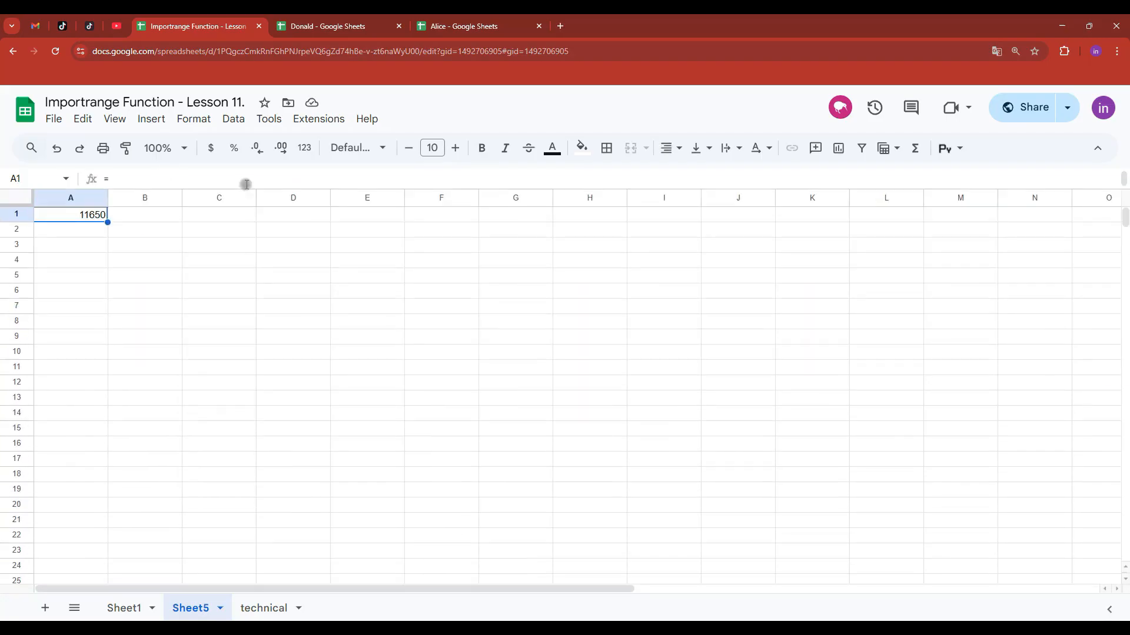
- Add Sheet5!A1 as a protected range with default permissions, then close the panel
right_click(79, 216)
scroll(211, 600, down, 2)
mouse_move(201, 600)
click(356, 577)
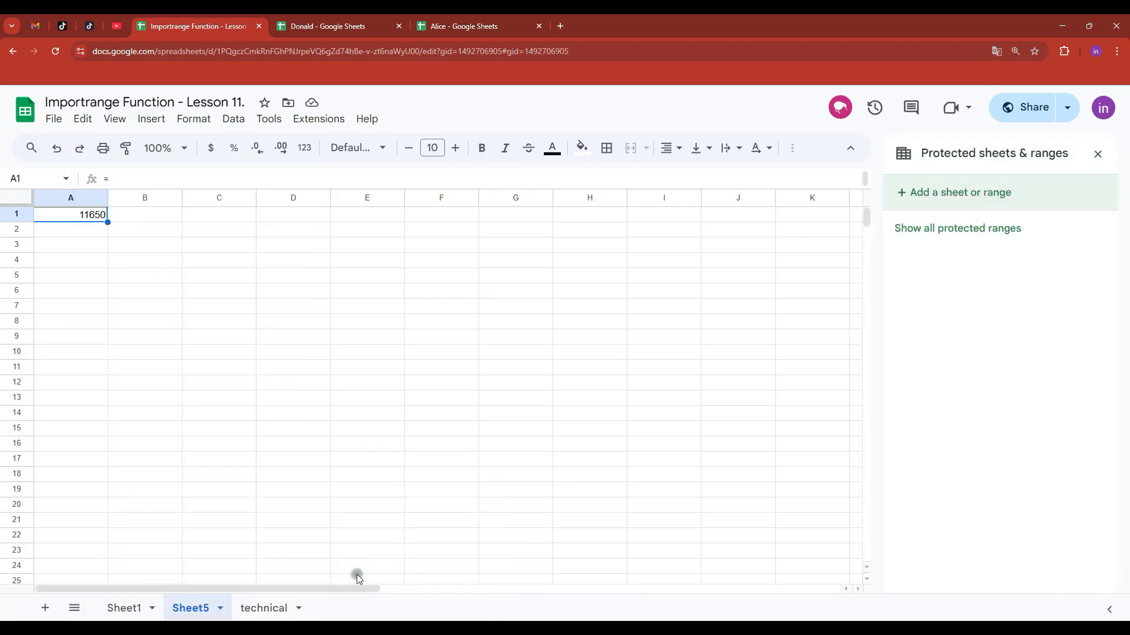
click(1001, 194)
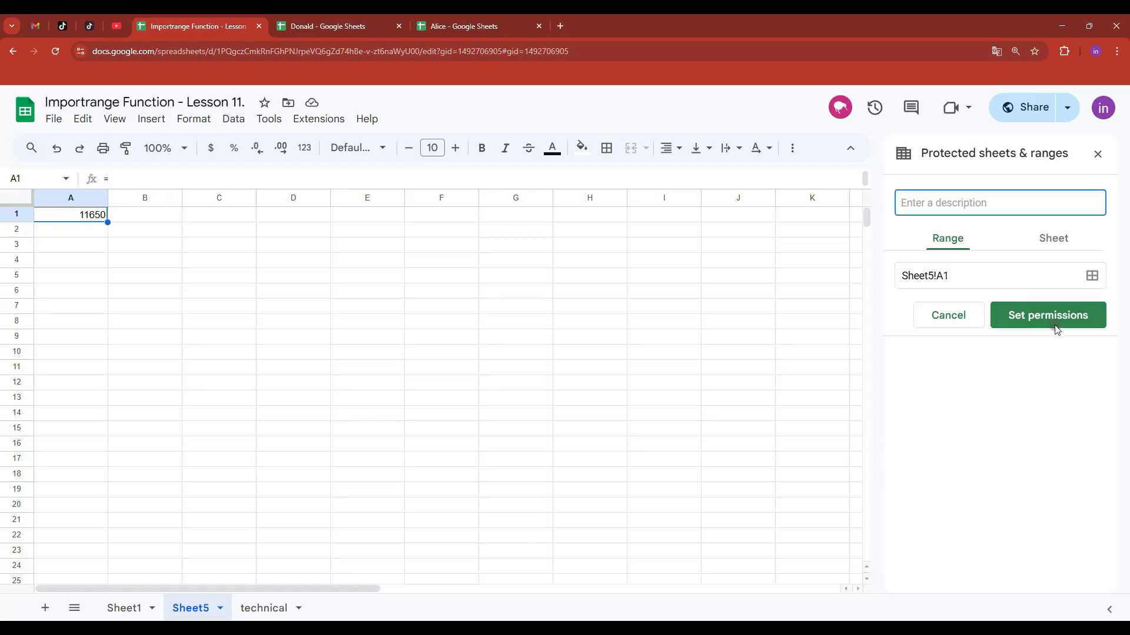
click(1059, 320)
click(701, 428)
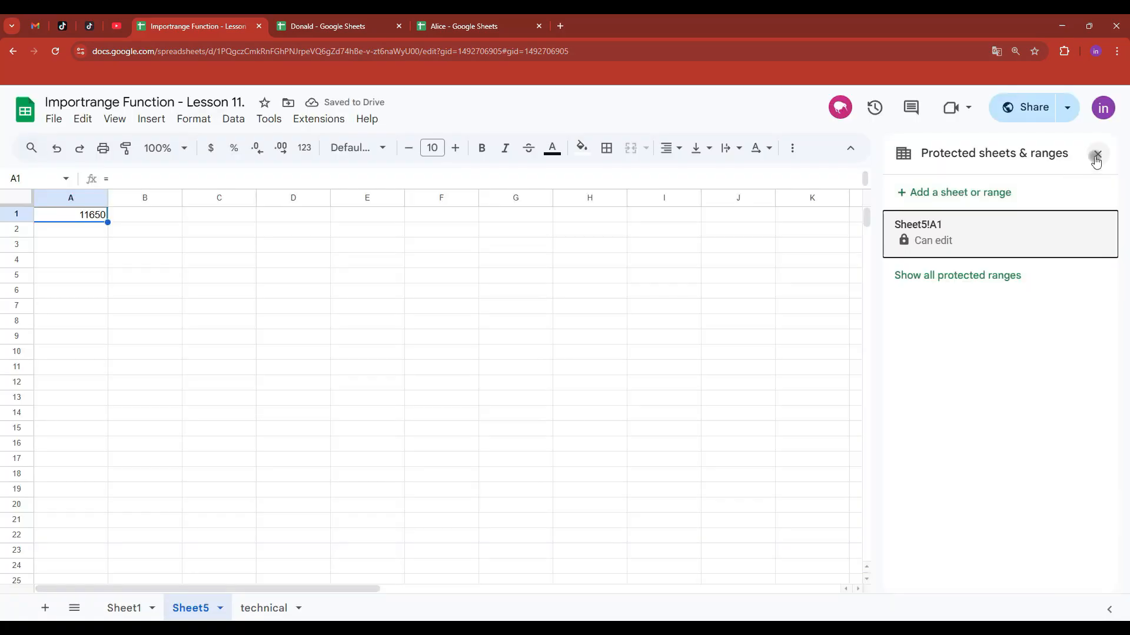
click(1096, 156)
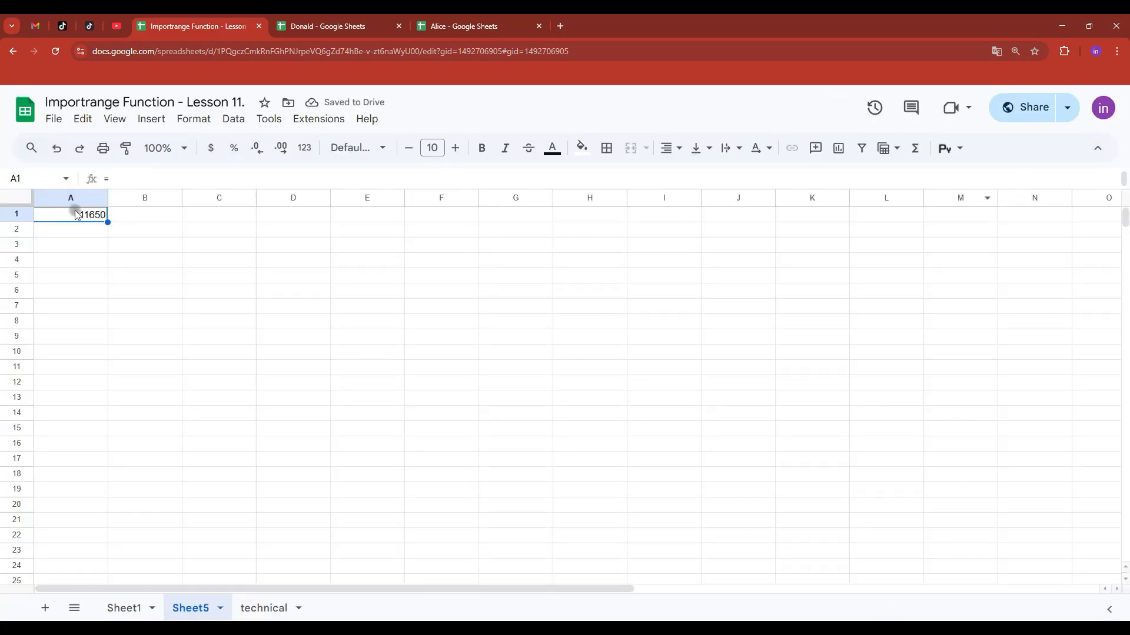
mouse_move(686, 617)
click(732, 568)
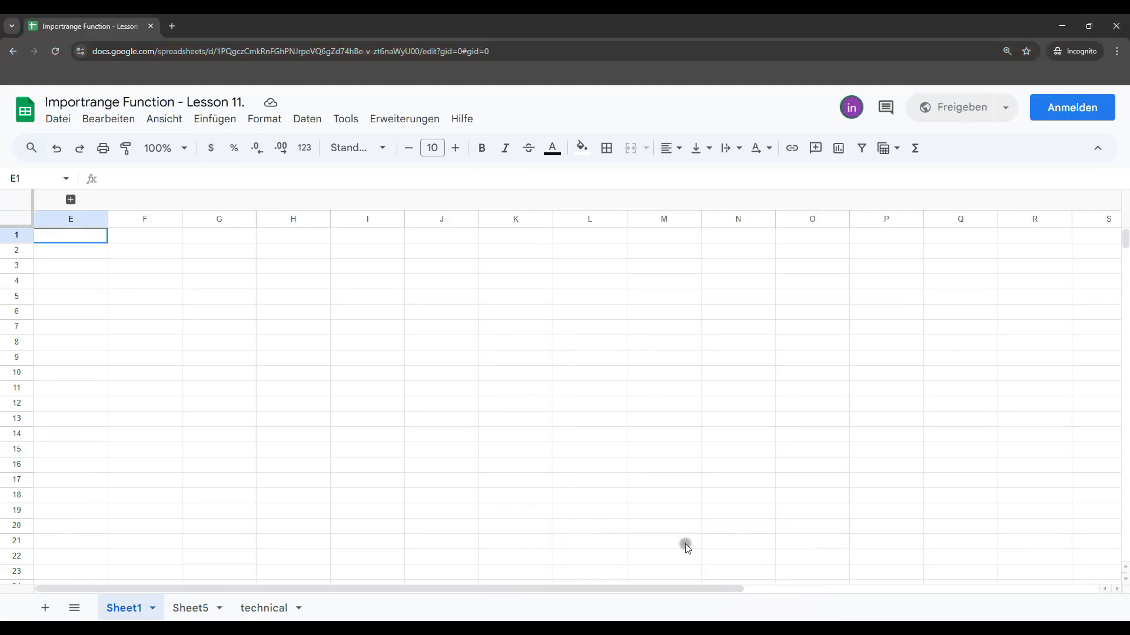
click(191, 286)
click(190, 607)
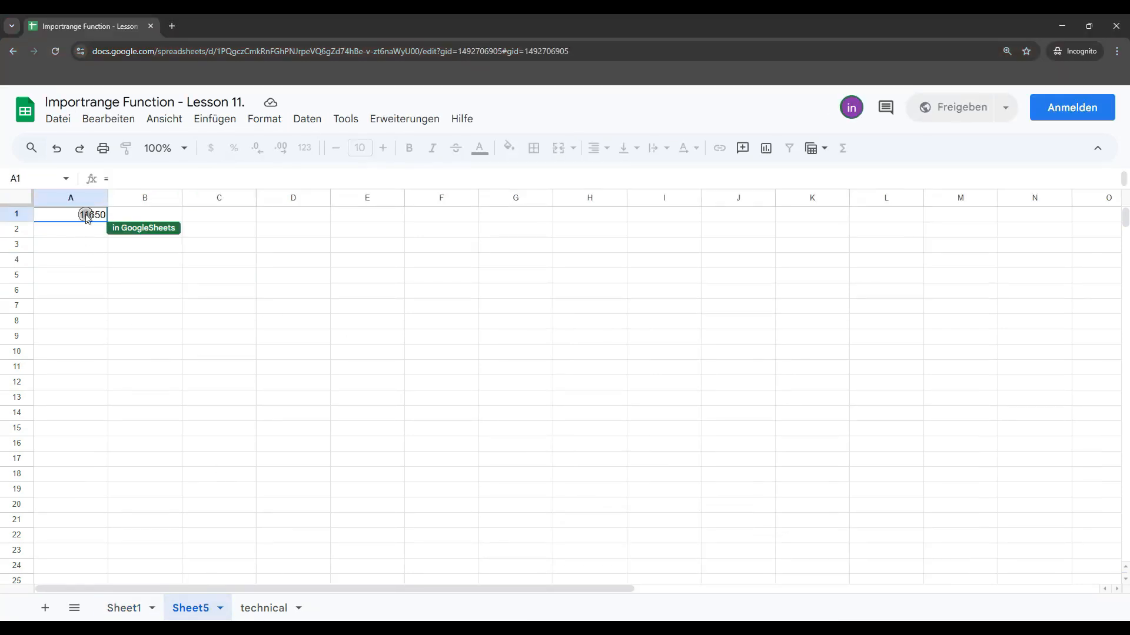
text(=)
click(736, 403)
drag(199, 189, 300, 183)
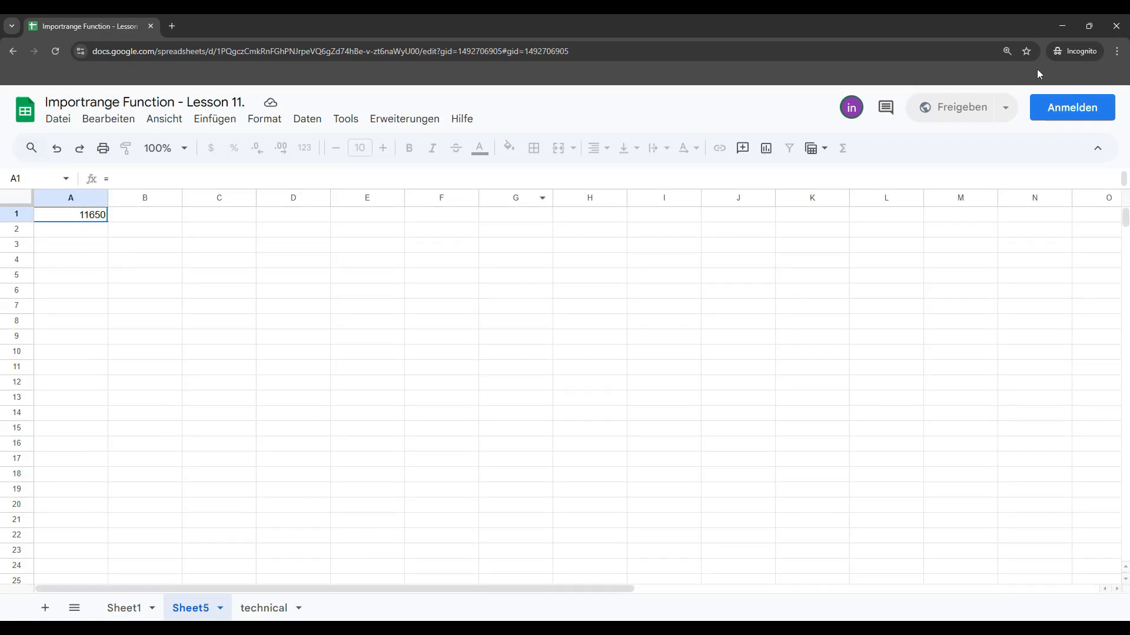
click(1116, 26)
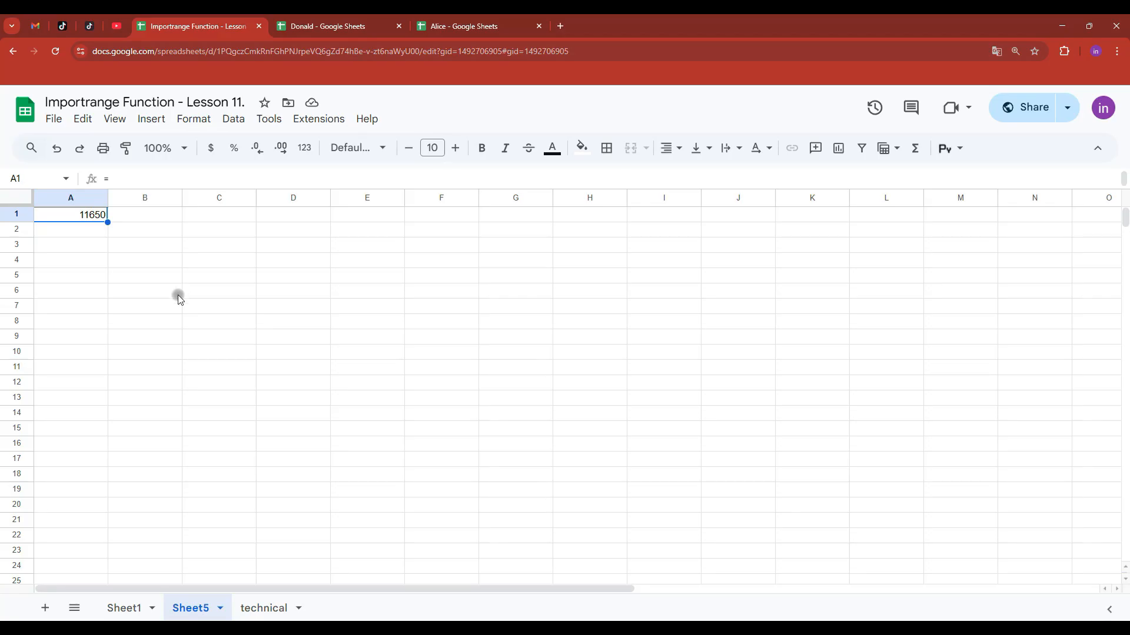
- On Sheet1, expand the A–D group to show Date, Seller, Sales Amount and Units Sold
click(124, 610)
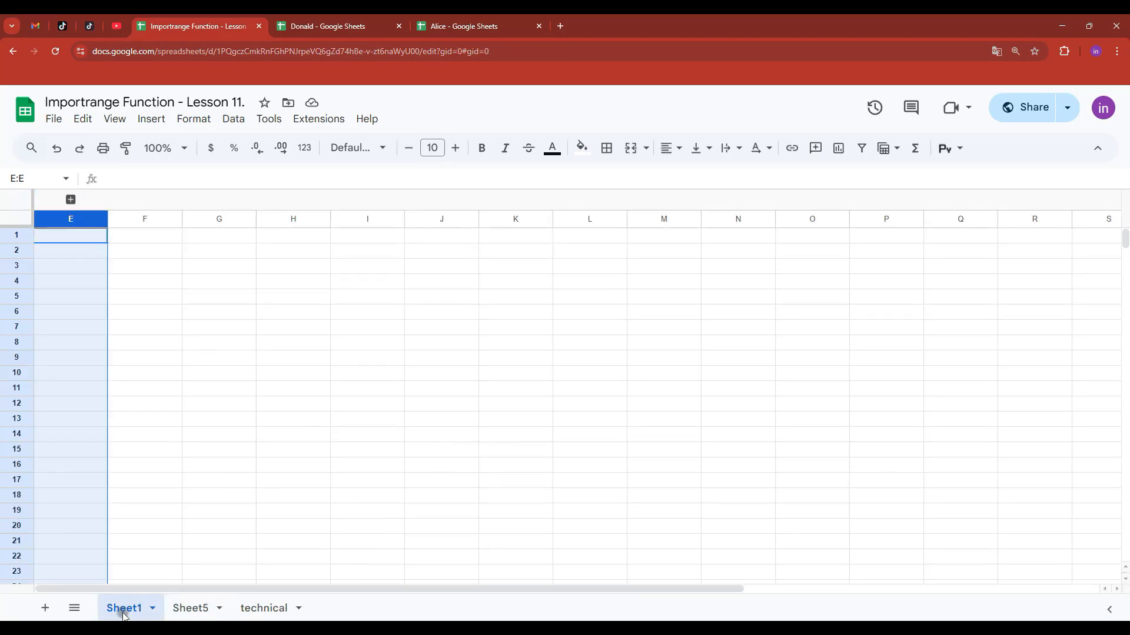
click(71, 200)
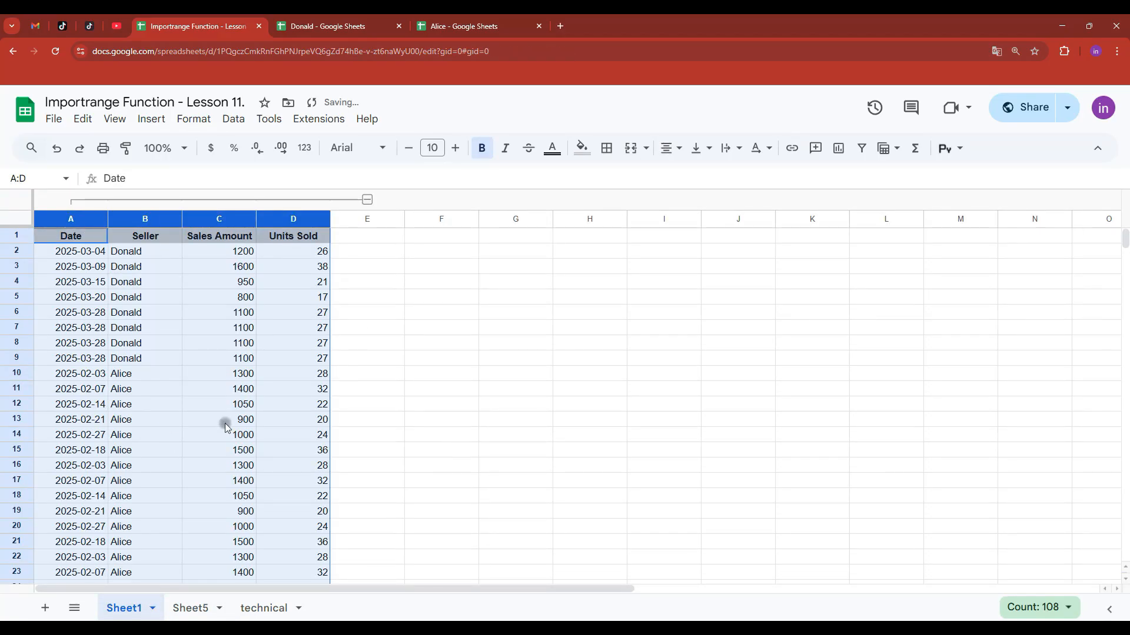